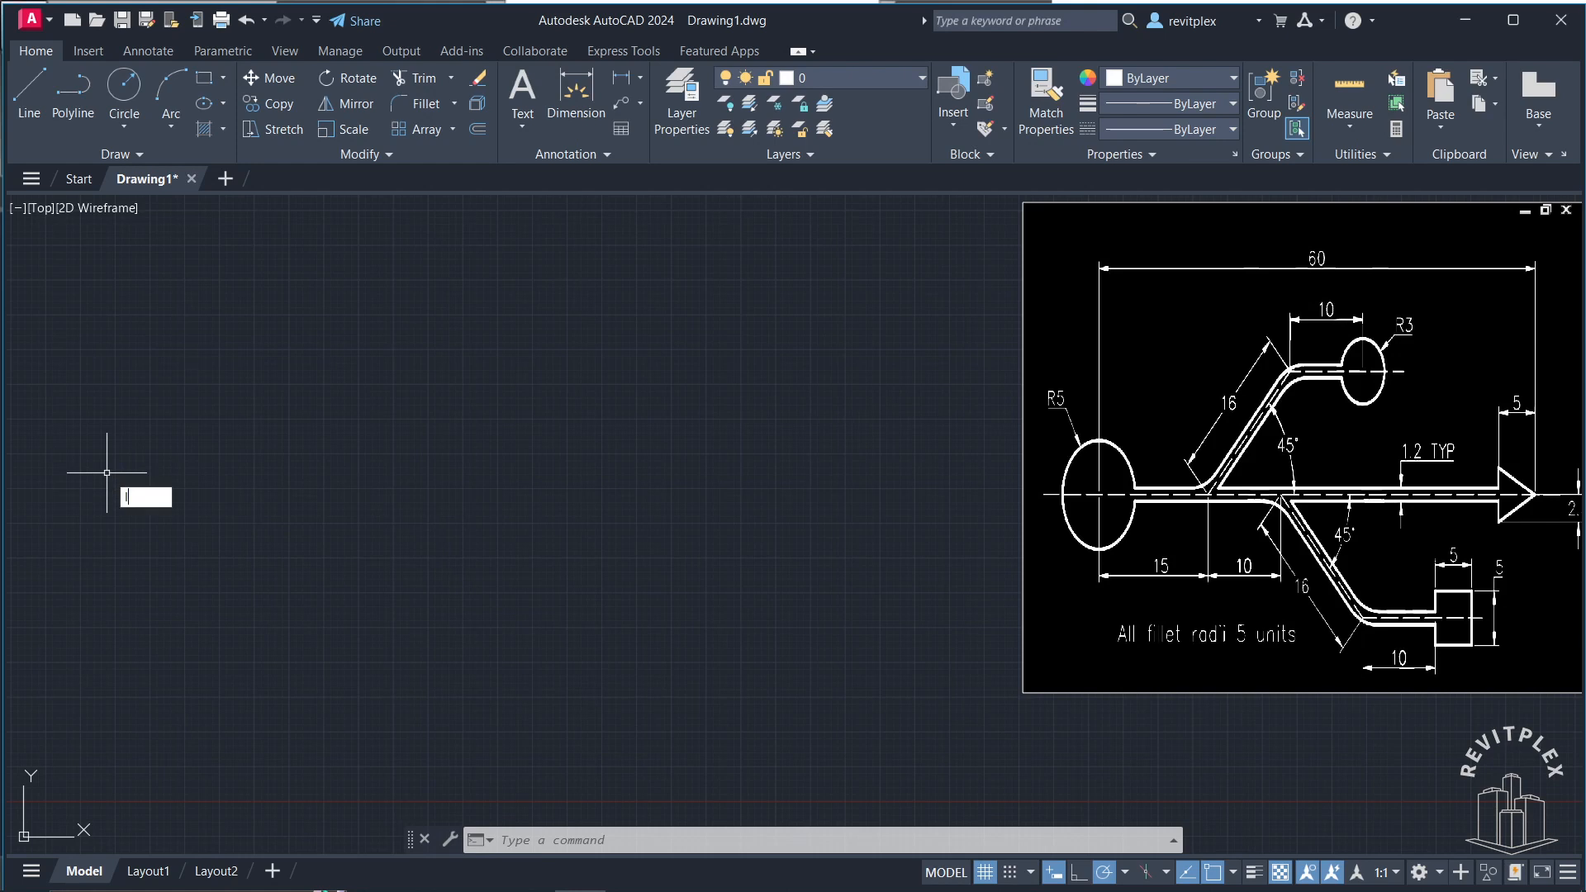
Step: Draw a horizontal centre line 60 units long with the Line command
{"action": "key", "text": "Return"}
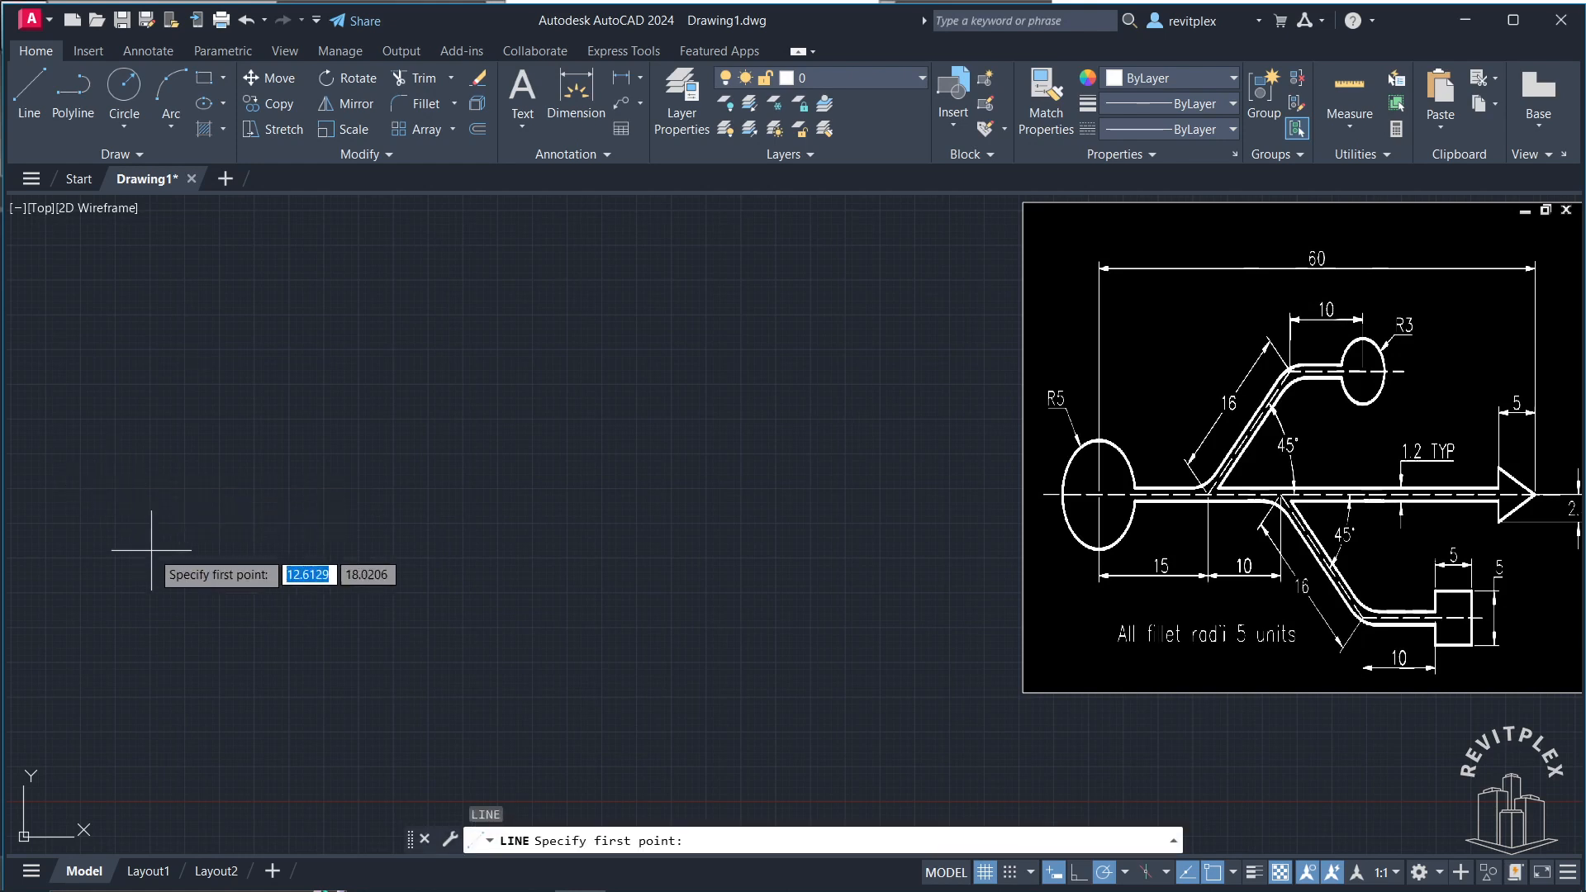
{"action": "left_click", "coordinate": [116, 490]}
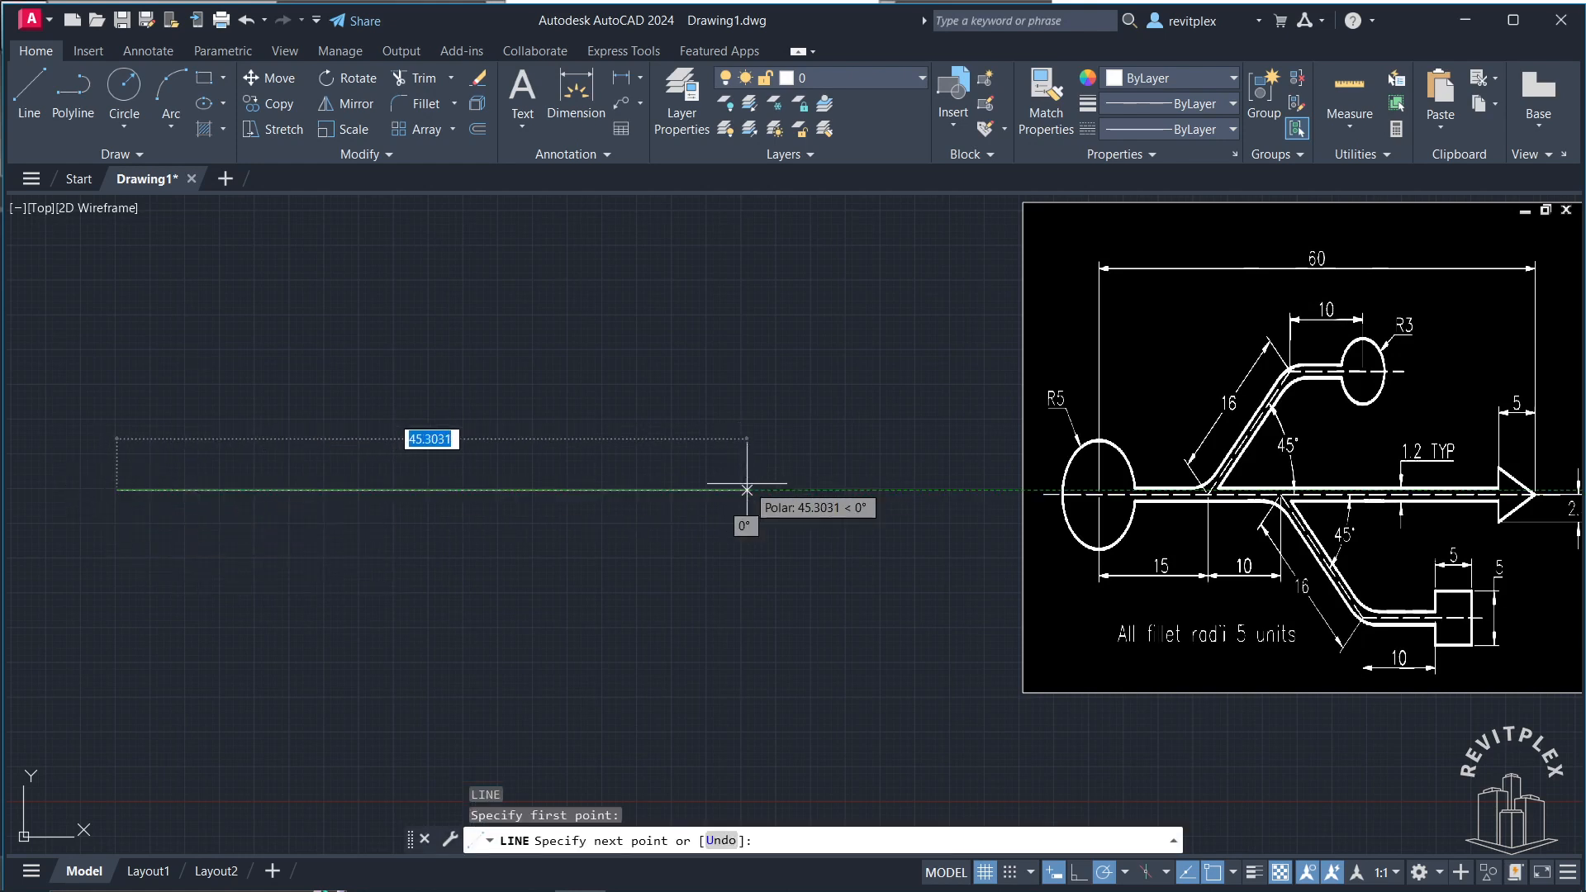
{"action": "type", "text": "60"}
{"action": "key", "text": "Return"}
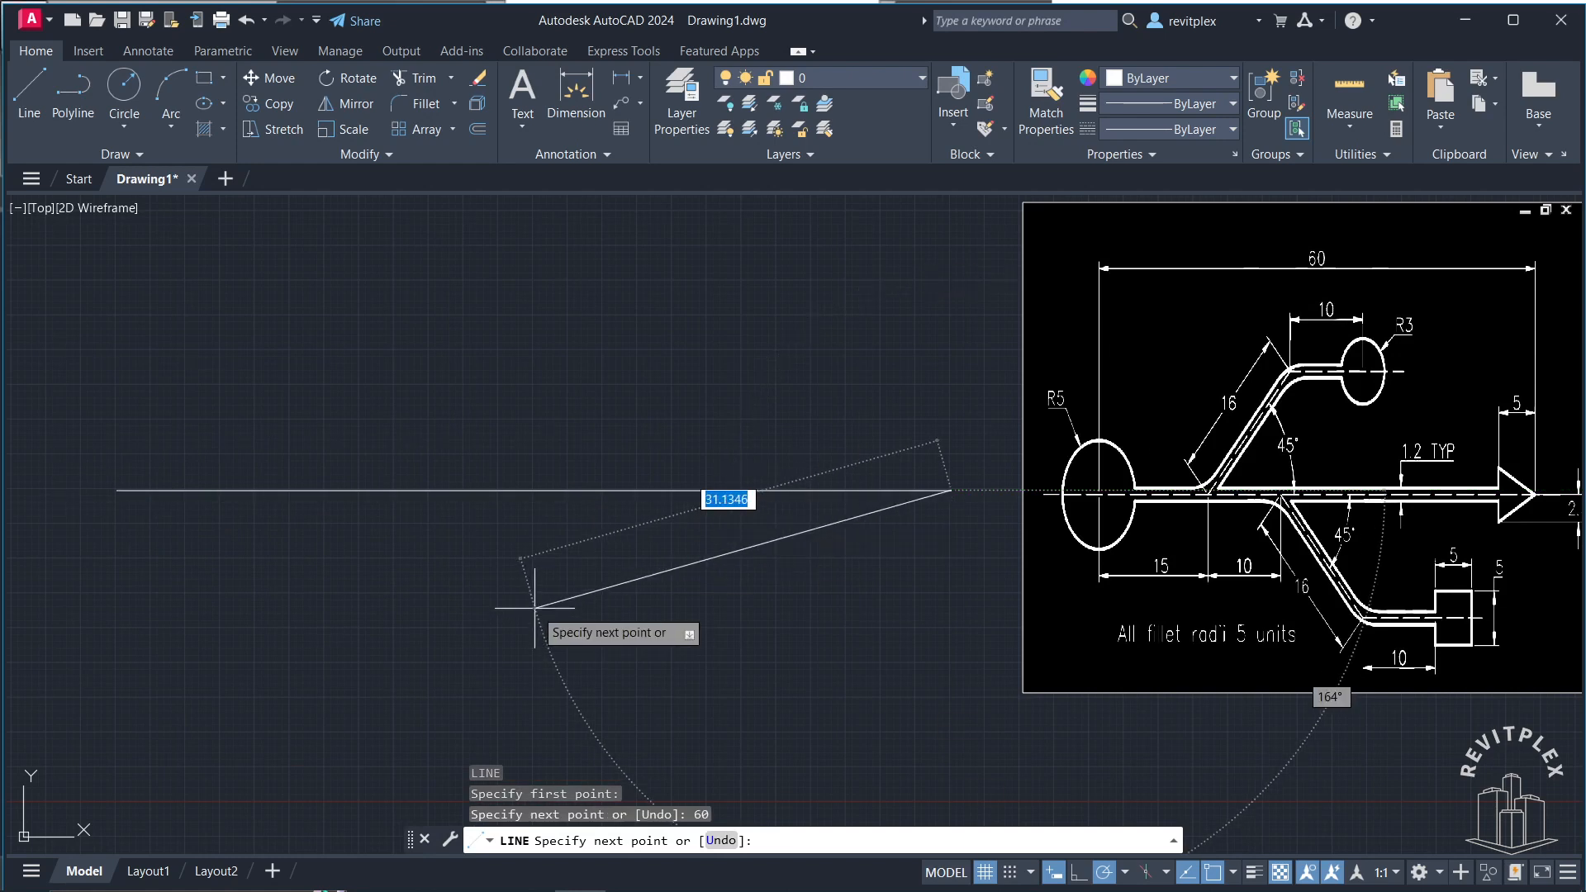
{"action": "key", "text": "Return"}
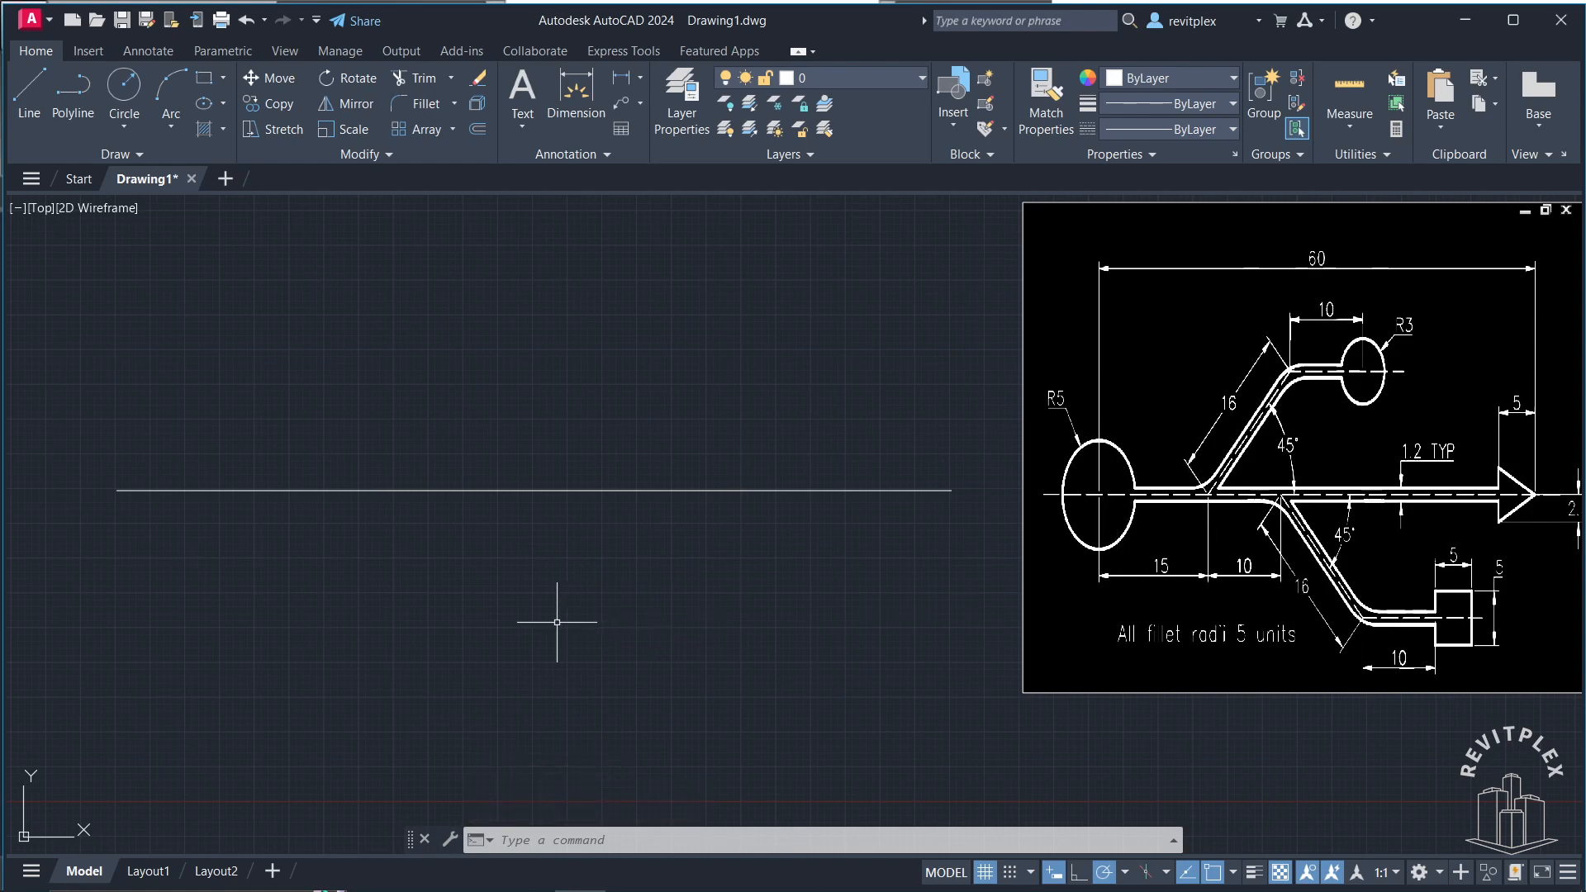
Step: Start a new line at the centre line's left end and run it 15 units to the right along the centre line
{"action": "type", "text": "l"}
{"action": "key", "text": "Return"}
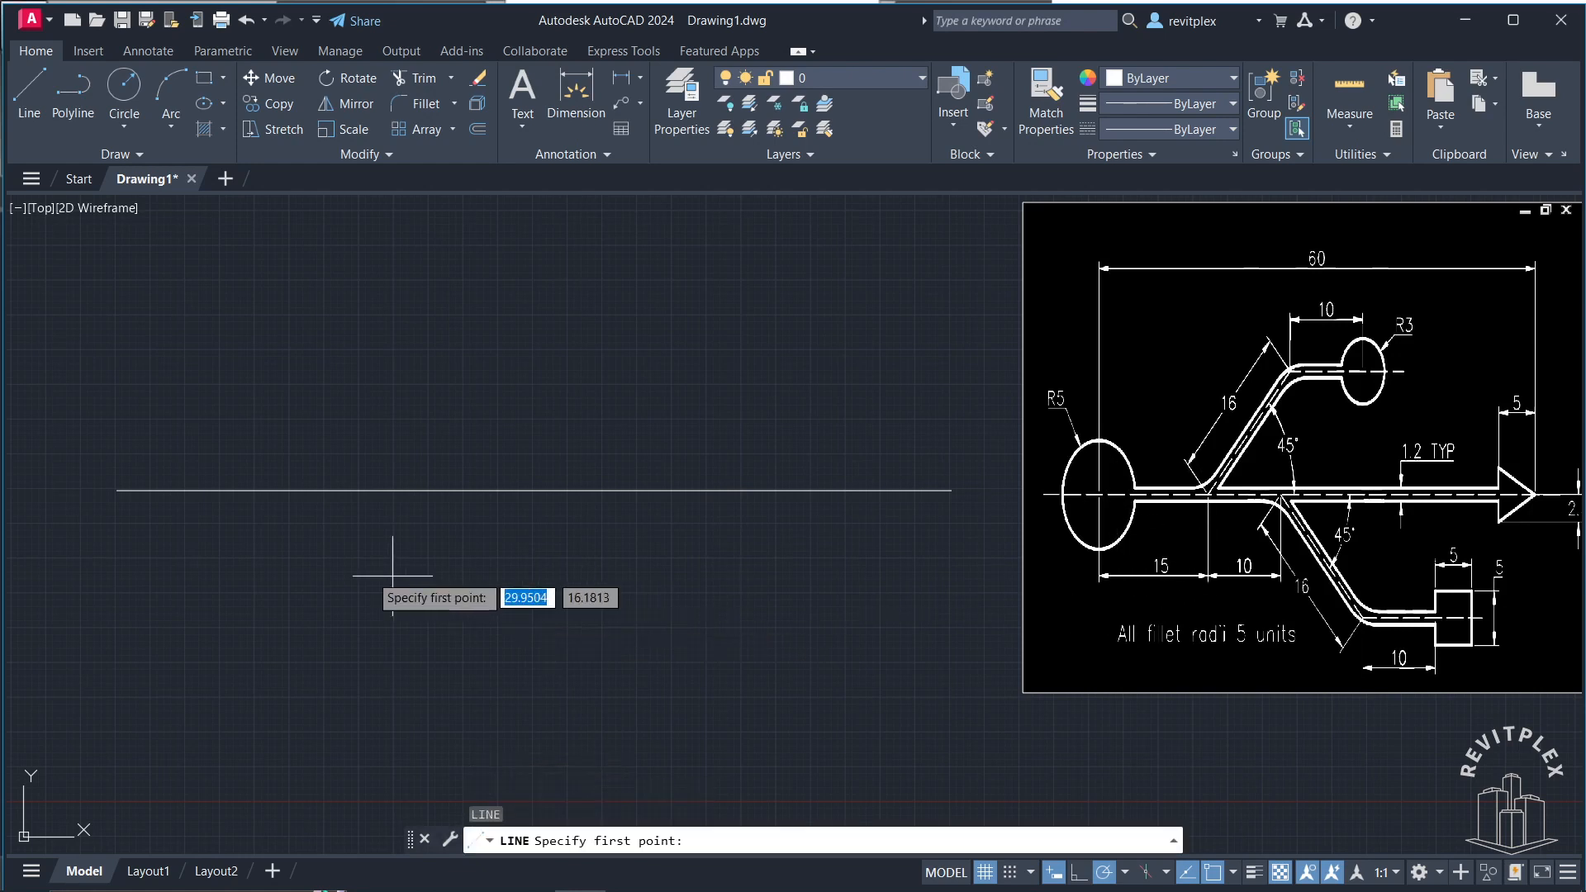
{"action": "left_click", "coordinate": [117, 491]}
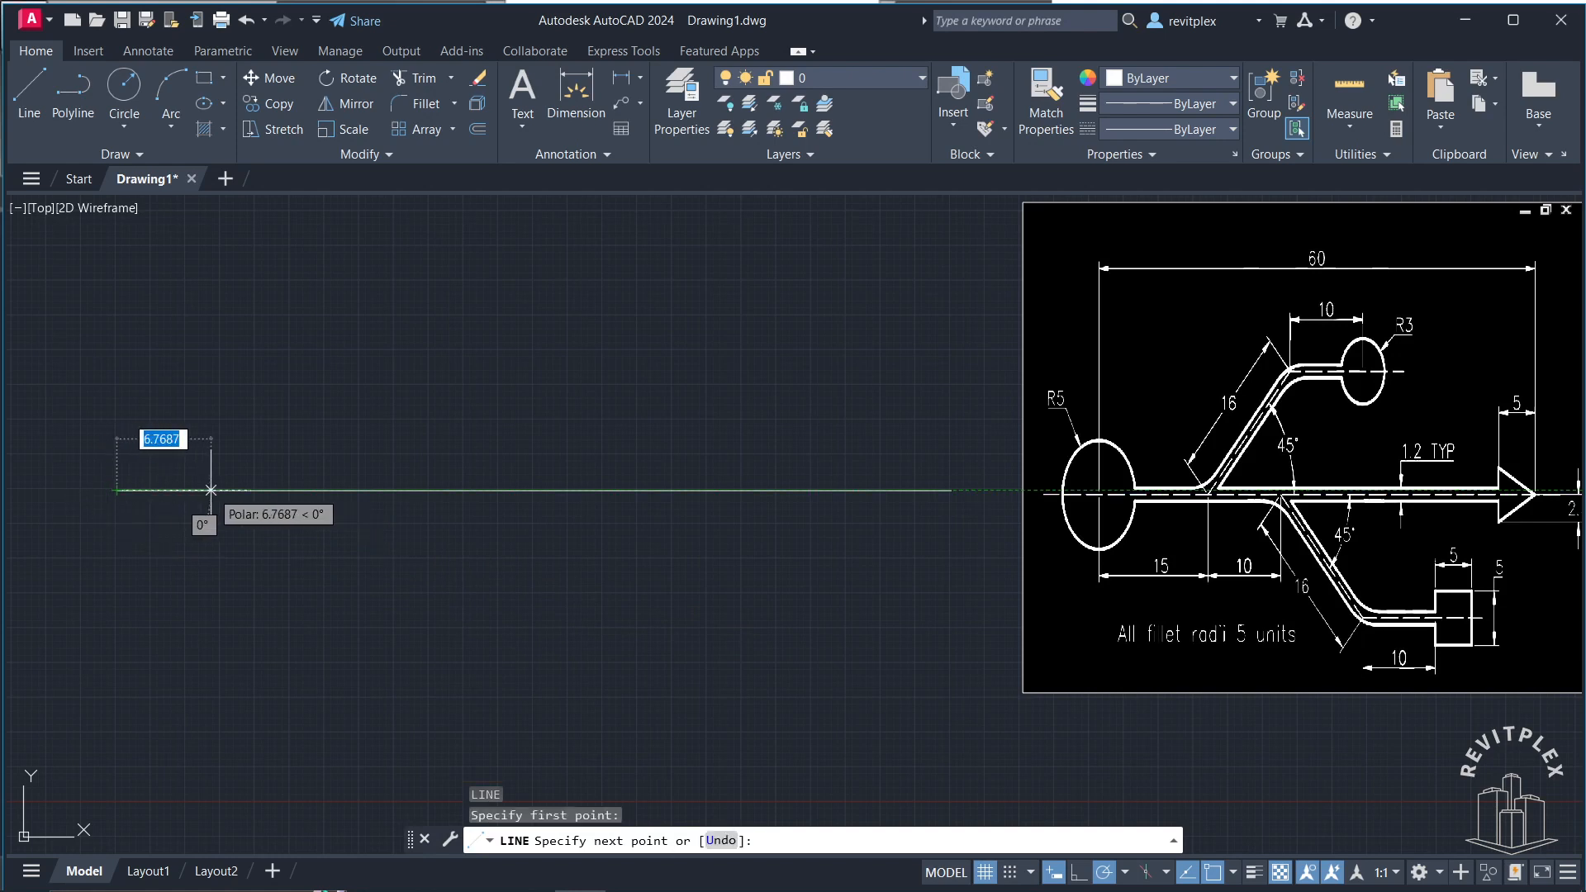
{"action": "type", "text": "15"}
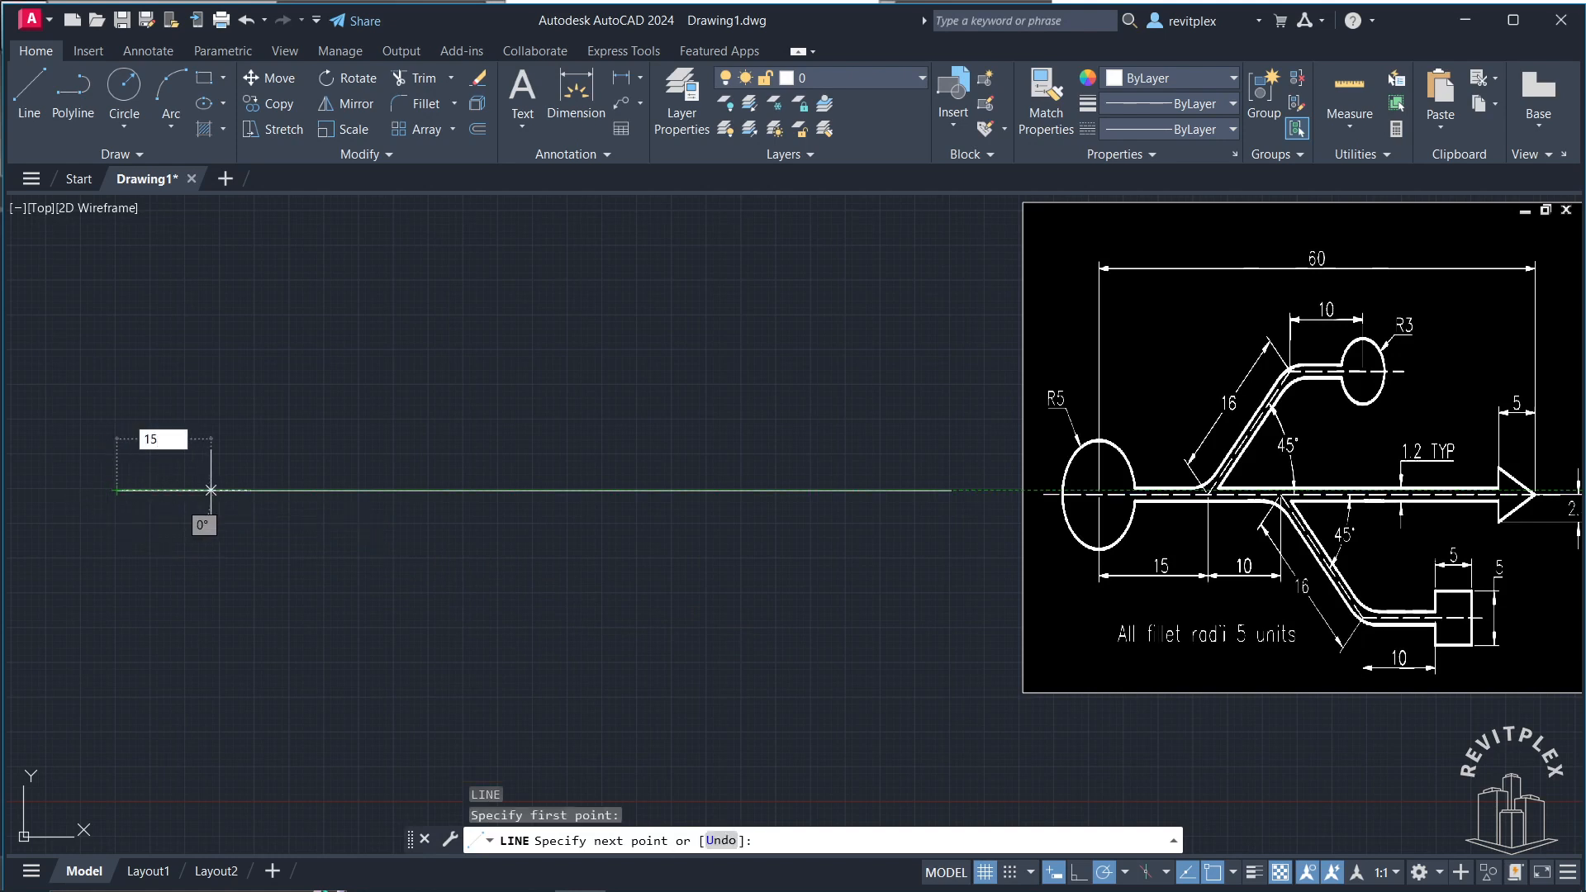
{"action": "key", "text": "Return"}
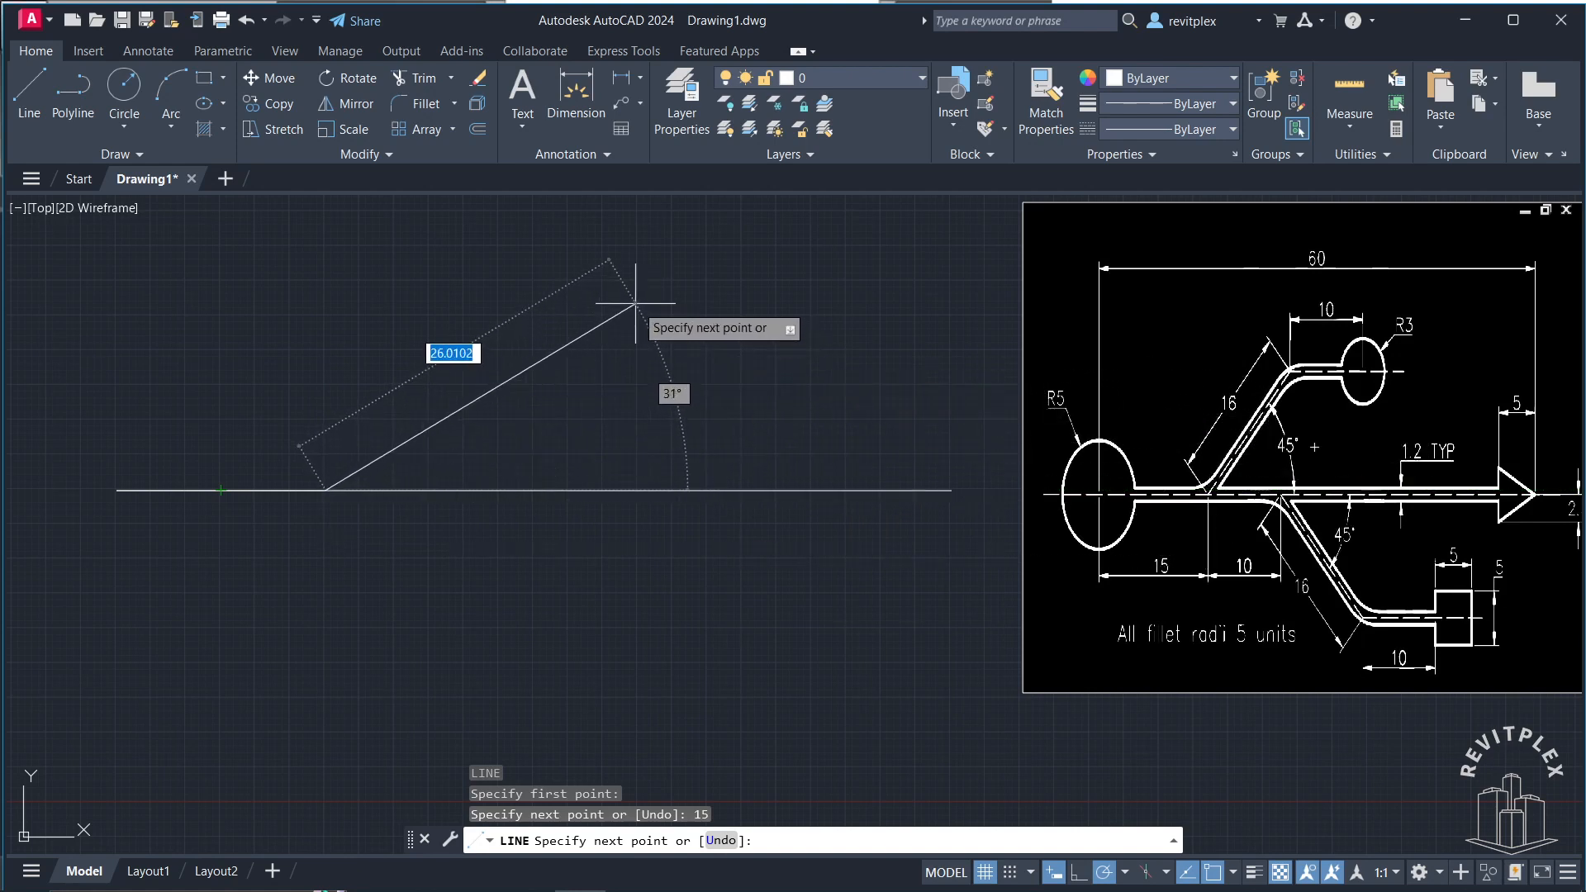
Step: Continue the line with the upper branch: 16 units upward at 45°, and 10 units horizontally to the right
{"action": "type", "text": "16"}
{"action": "key", "text": "Tab"}
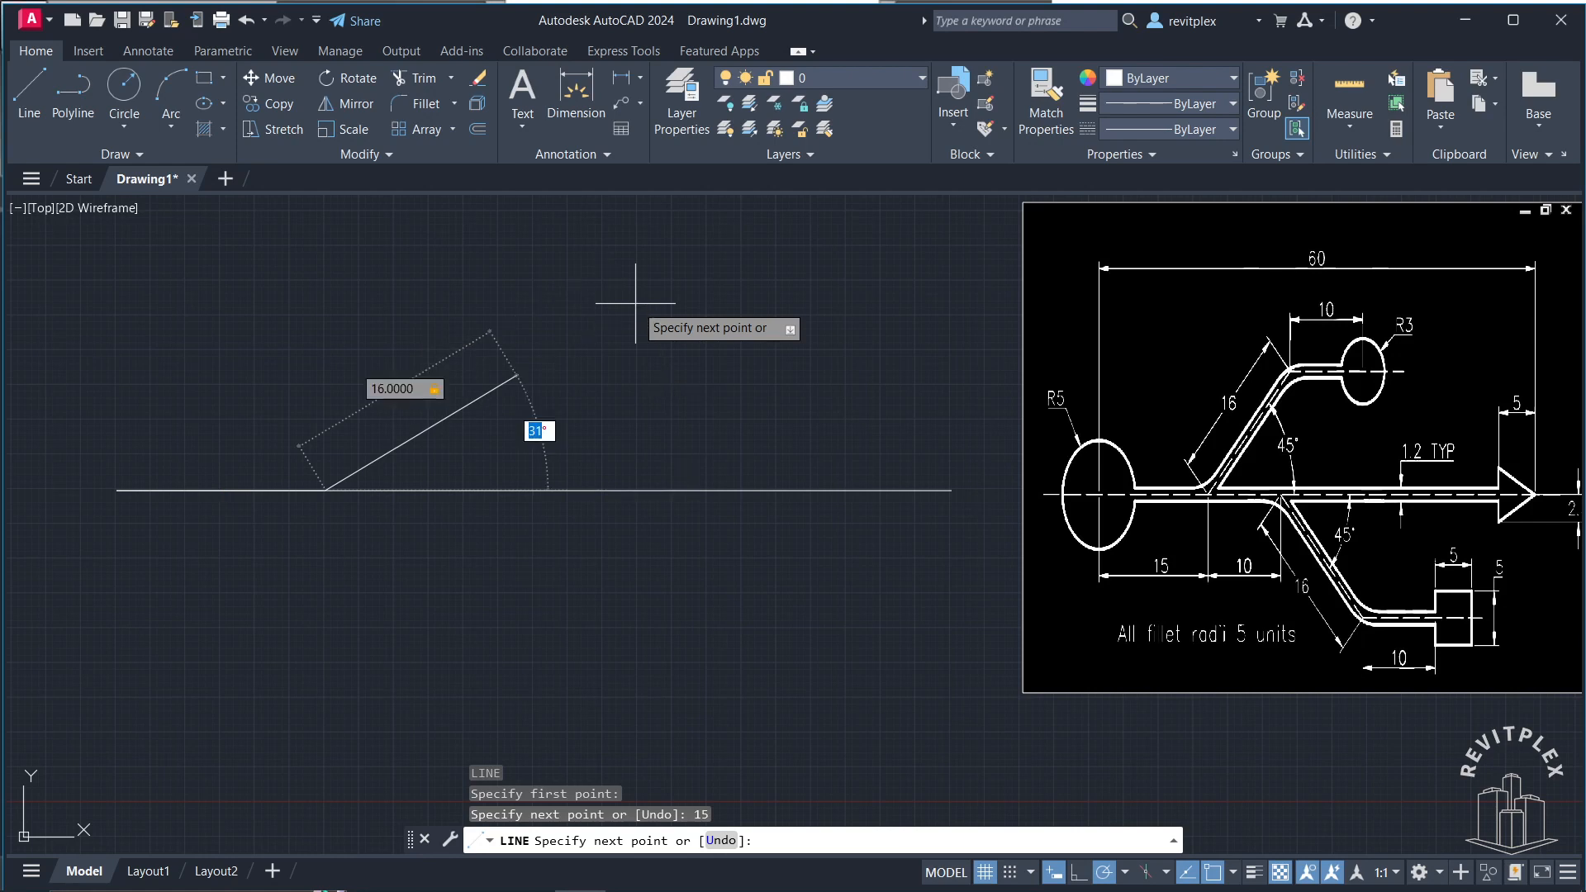
{"action": "type", "text": "45"}
{"action": "key", "text": "Return"}
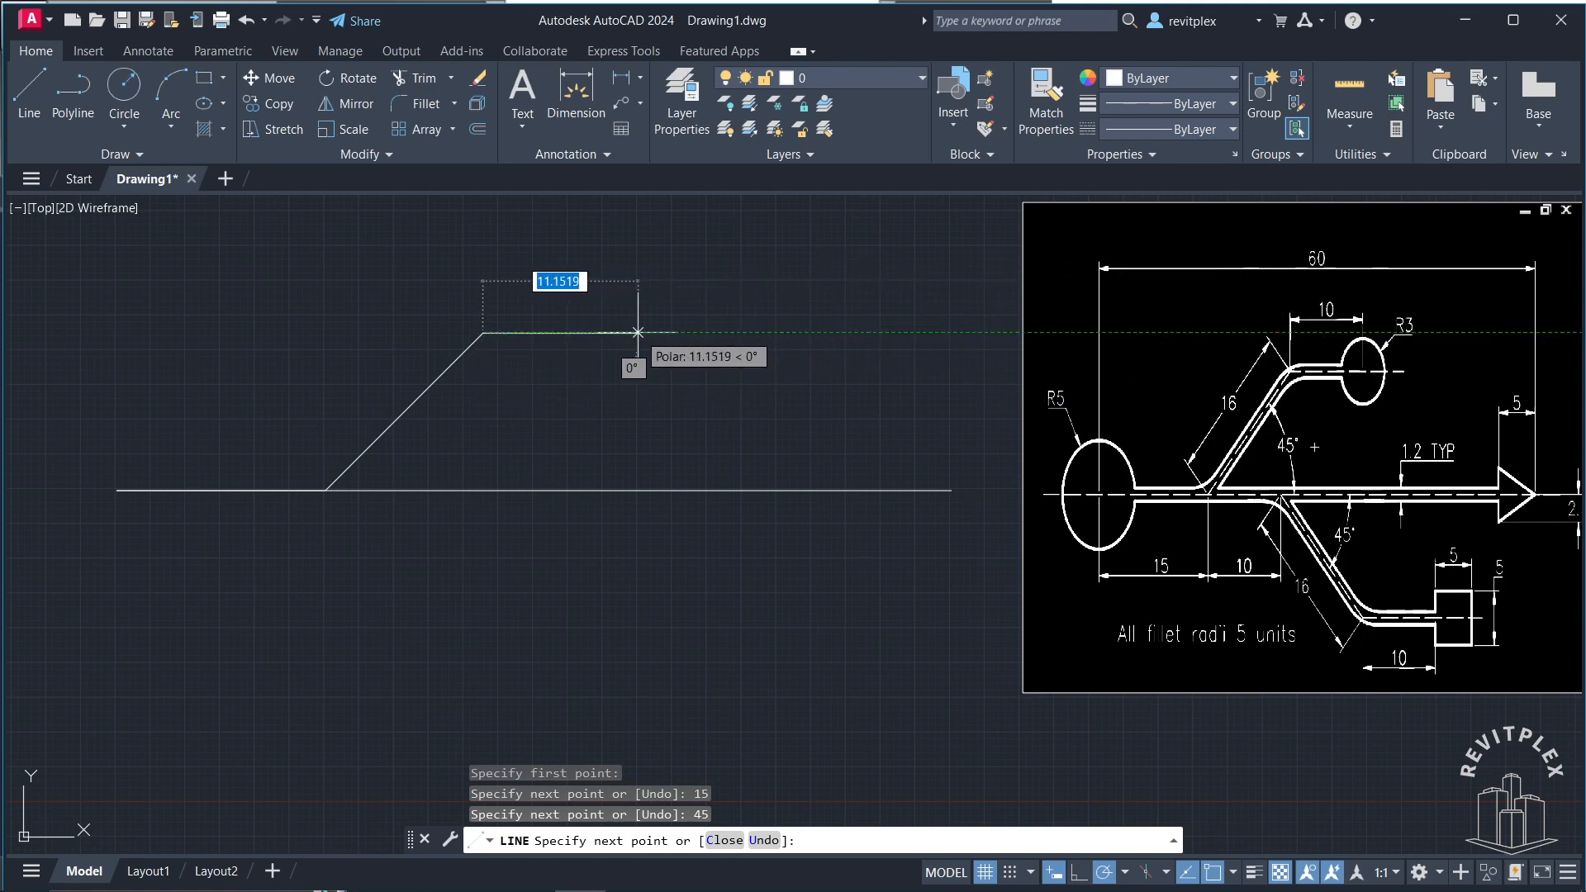
{"action": "type", "text": "10"}
{"action": "key", "text": "Return"}
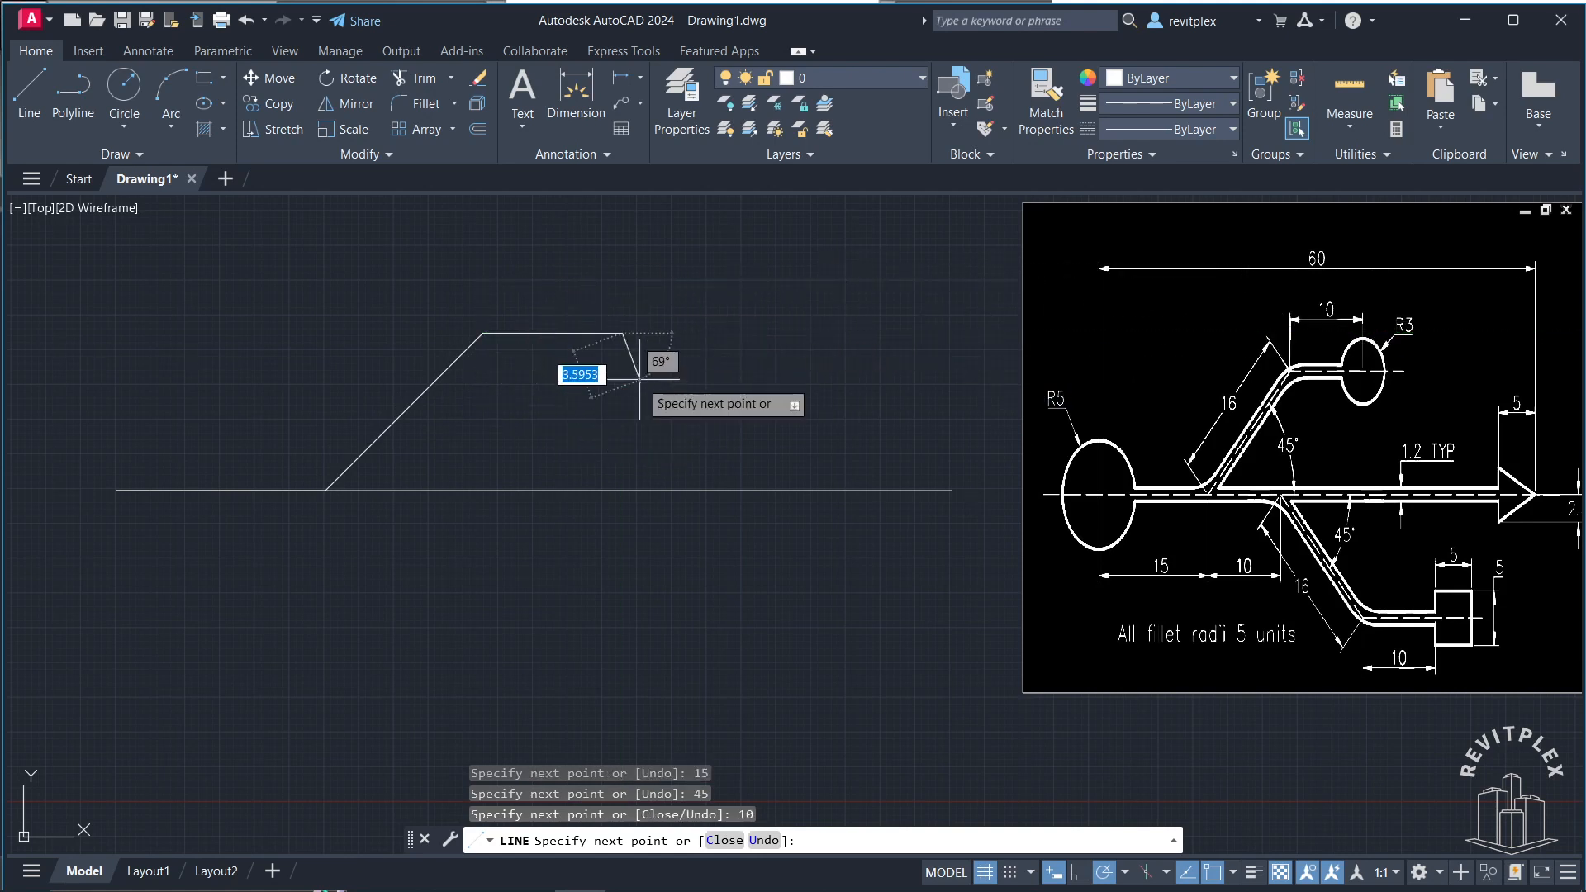
{"action": "key", "text": "Return"}
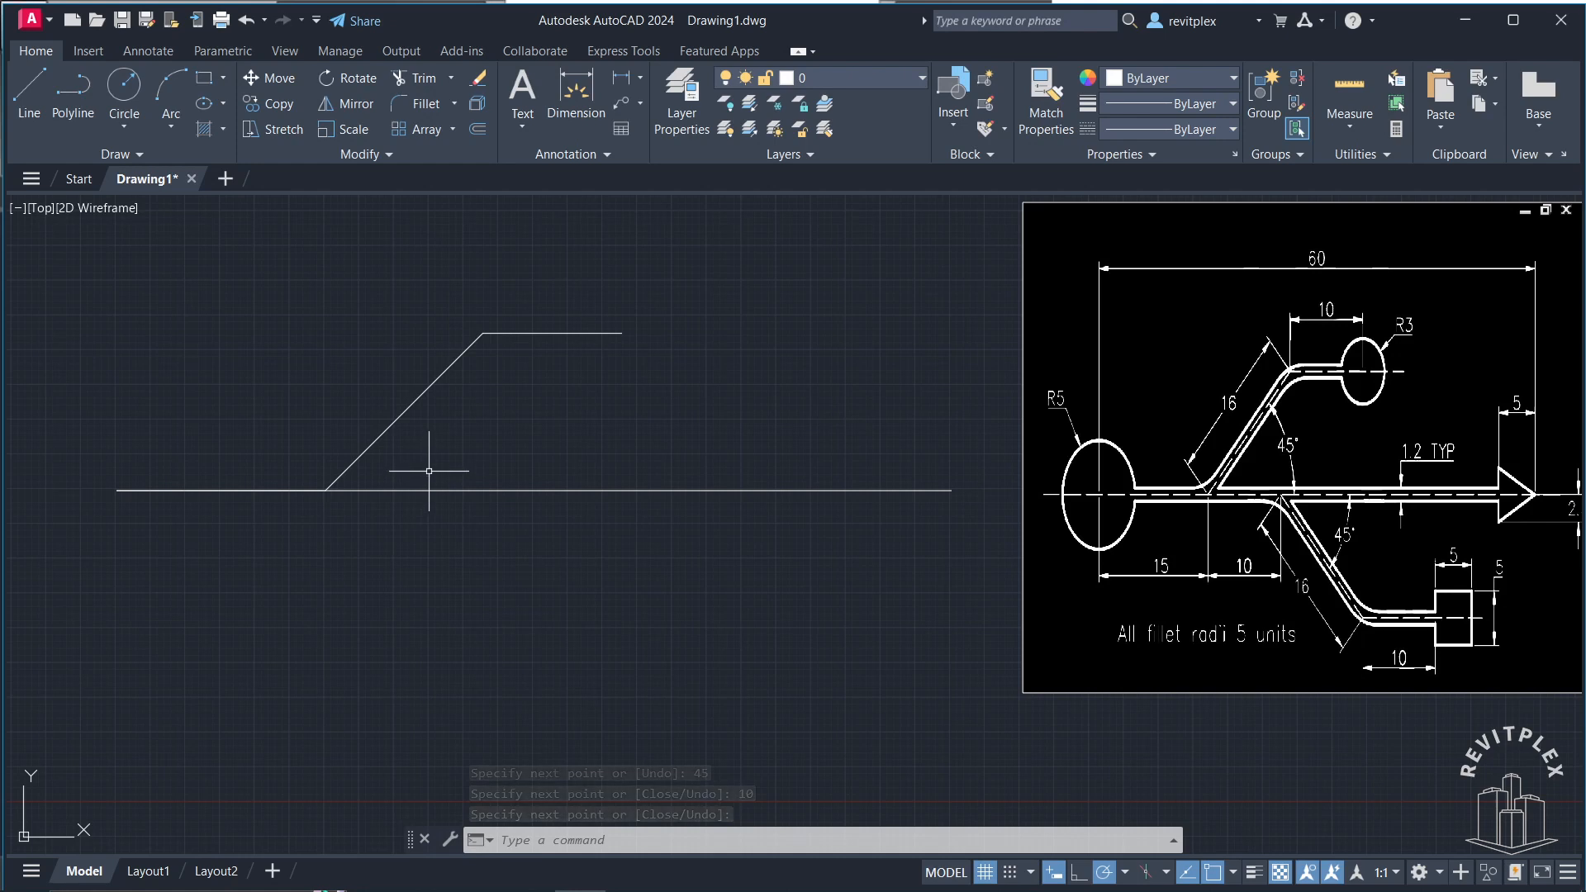
Step: Start a line at the upper branch's base and run it 10 units to the right along the centre line
{"action": "type", "text": "L"}
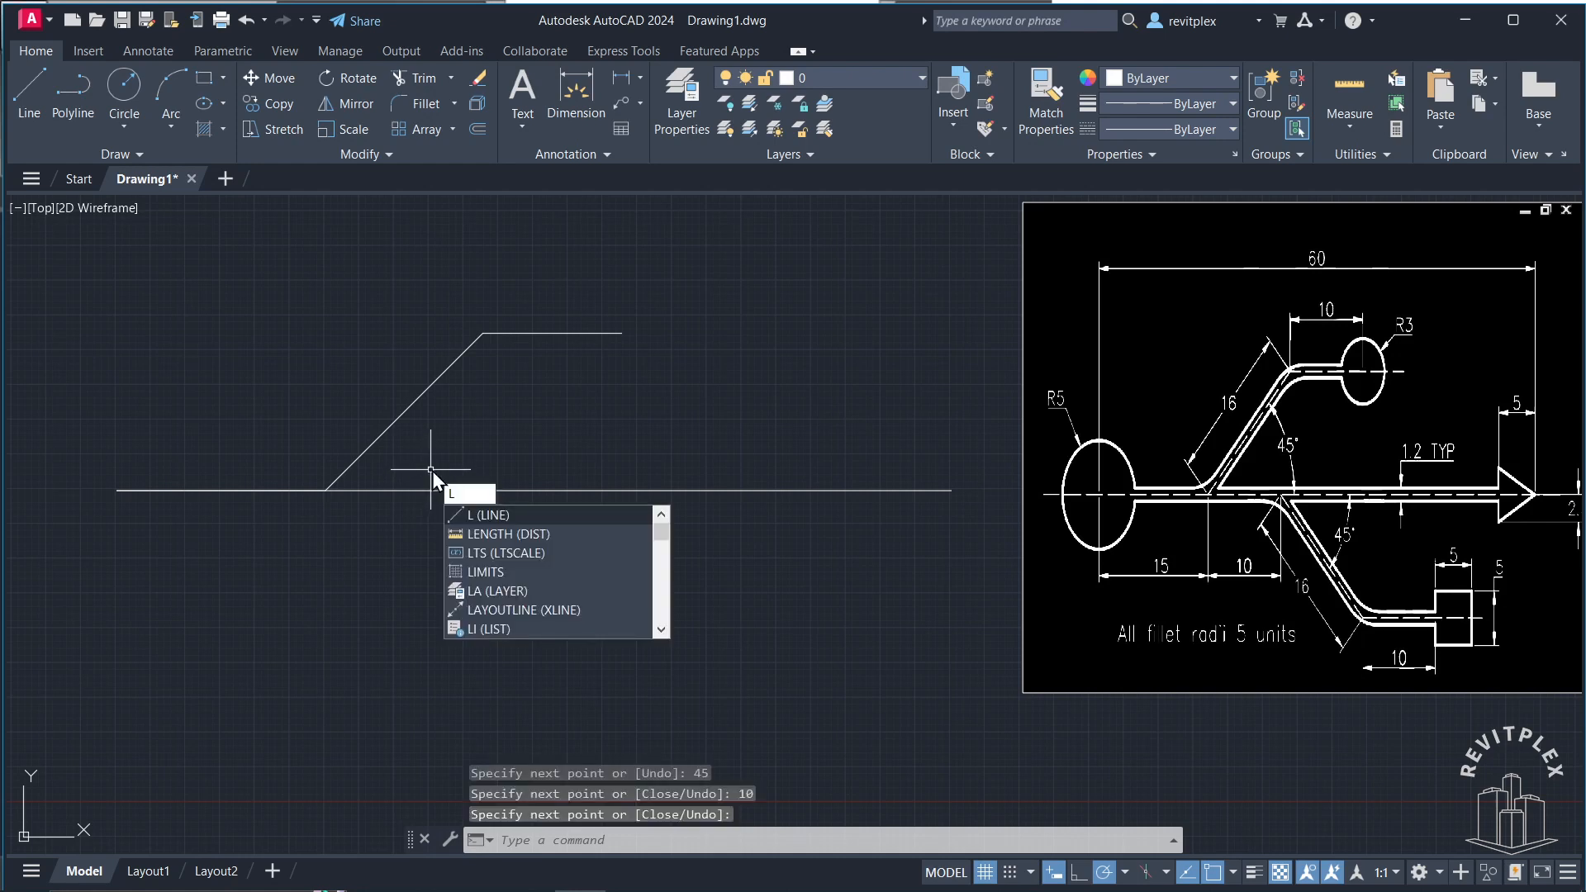
{"action": "key", "text": "Return"}
{"action": "left_click", "coordinate": [326, 491]}
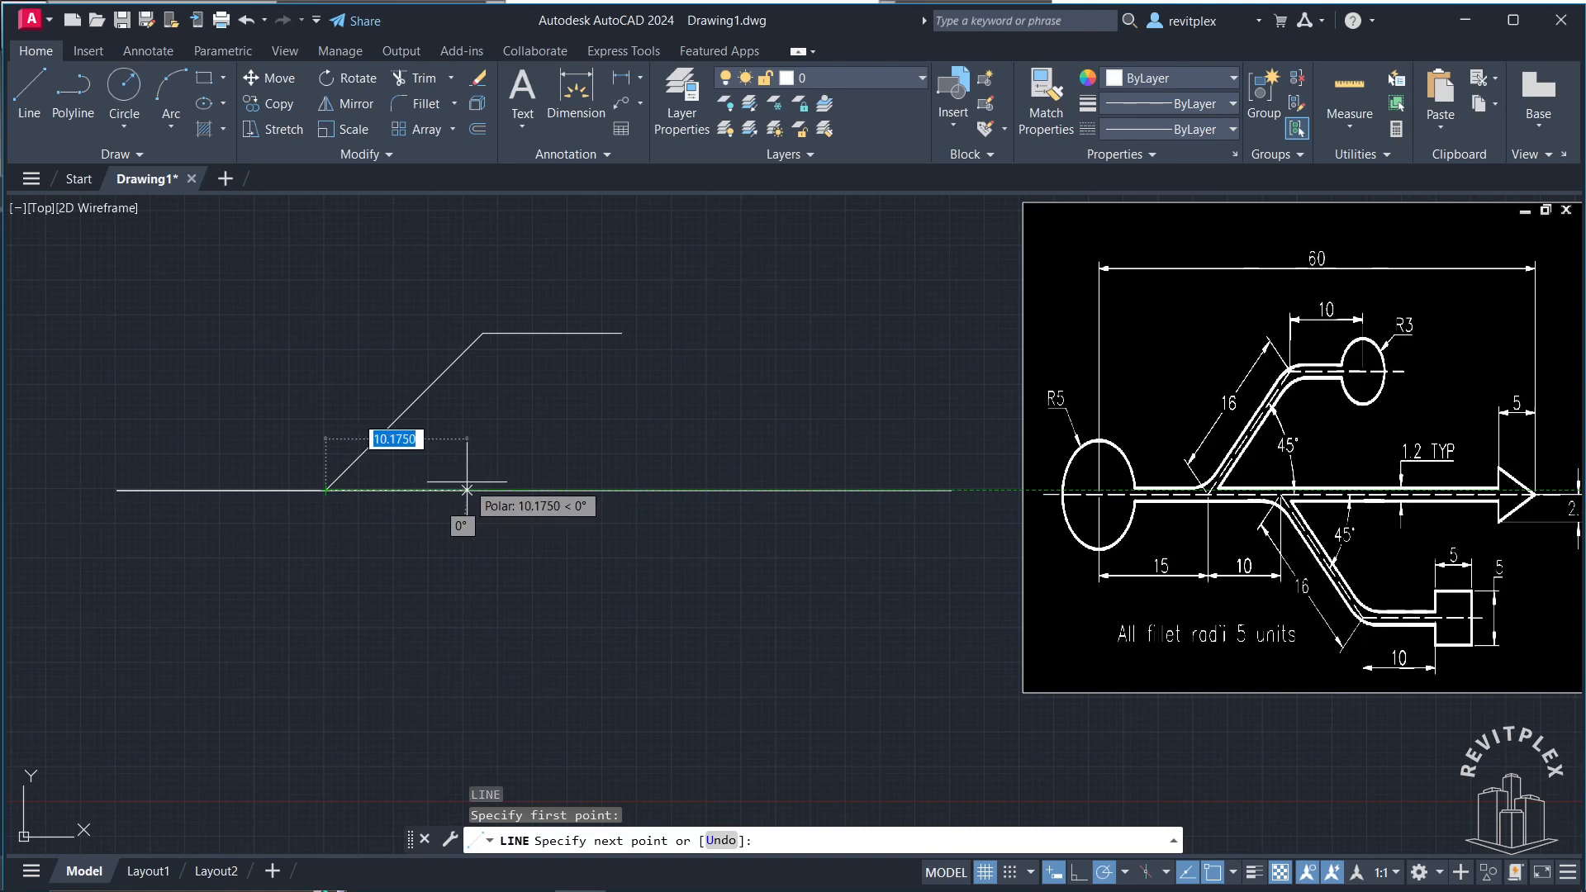
{"action": "type", "text": "10"}
{"action": "key", "text": "Return"}
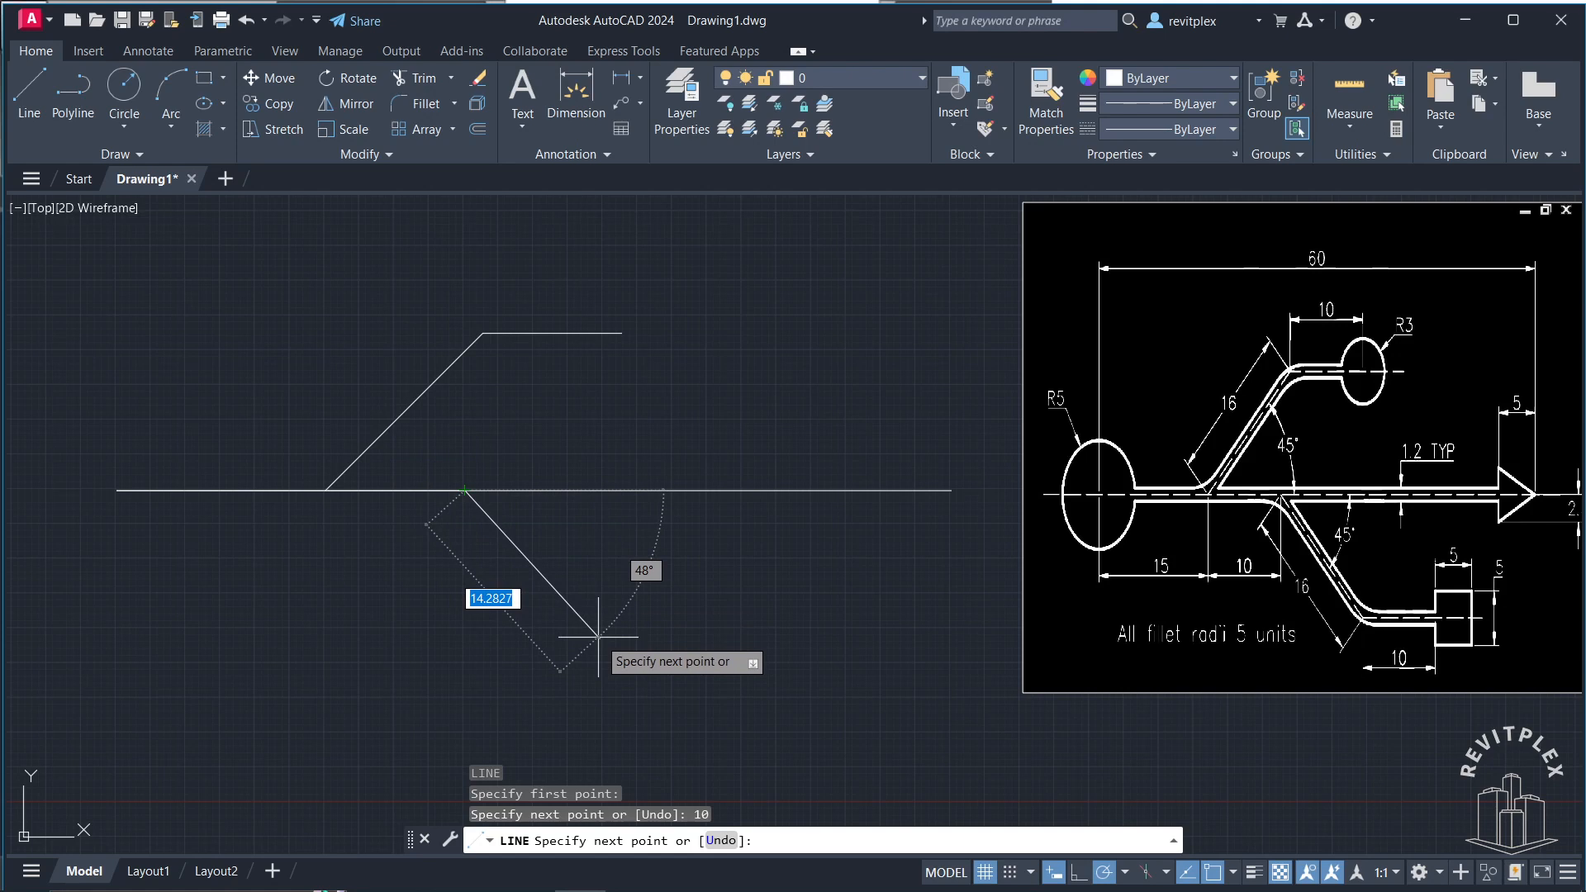
{"action": "type", "text": "16"}
{"action": "key", "text": "Tab"}
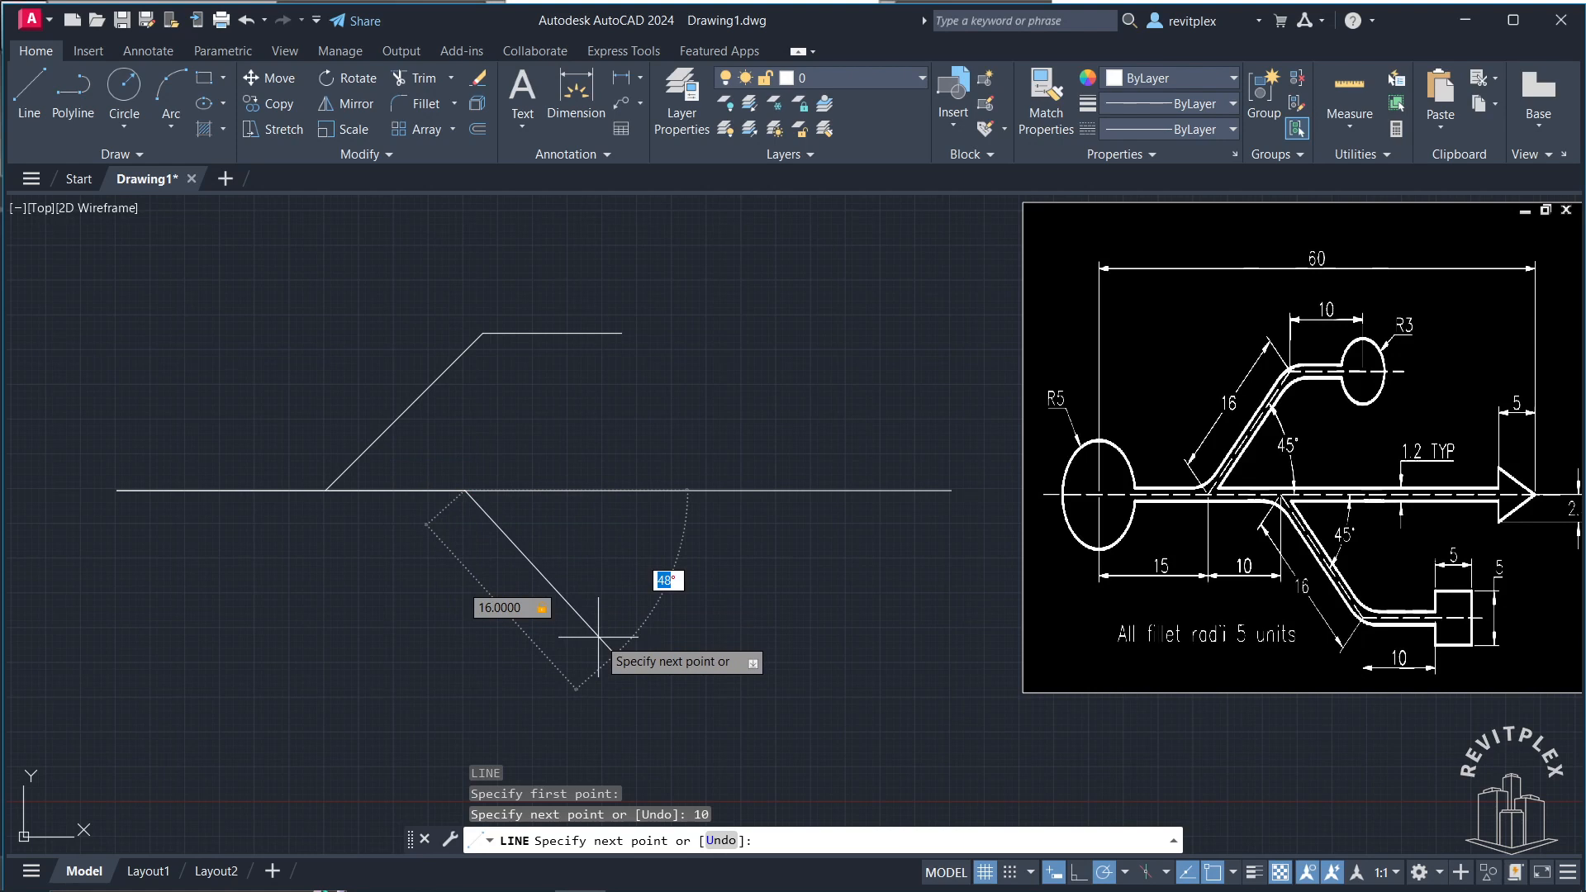
{"action": "key", "text": "Return"}
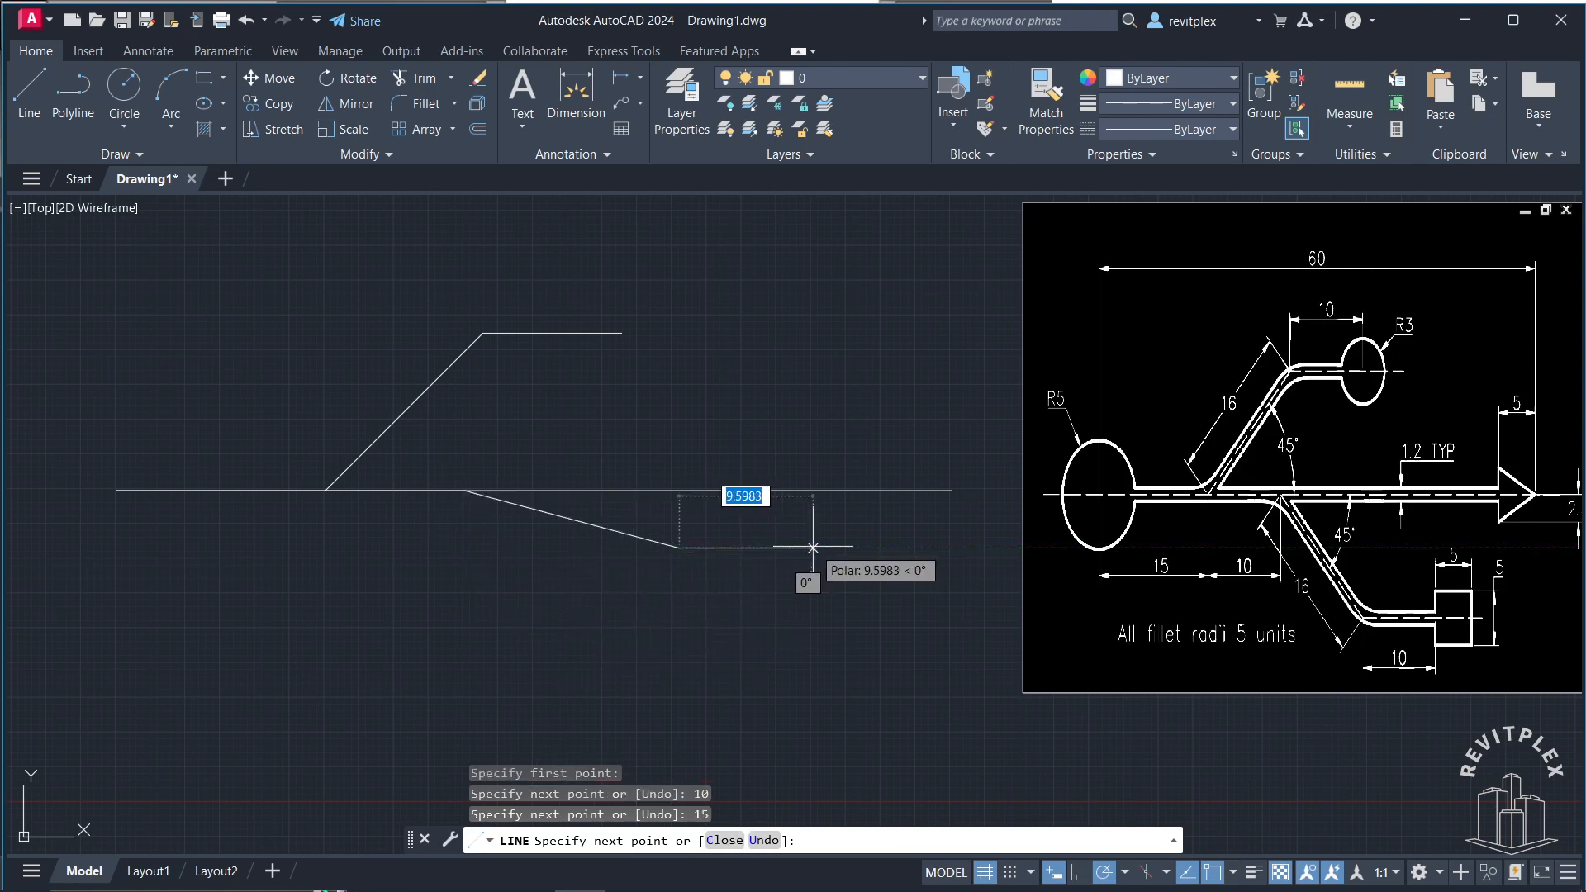
{"action": "left_click", "coordinate": [764, 840]}
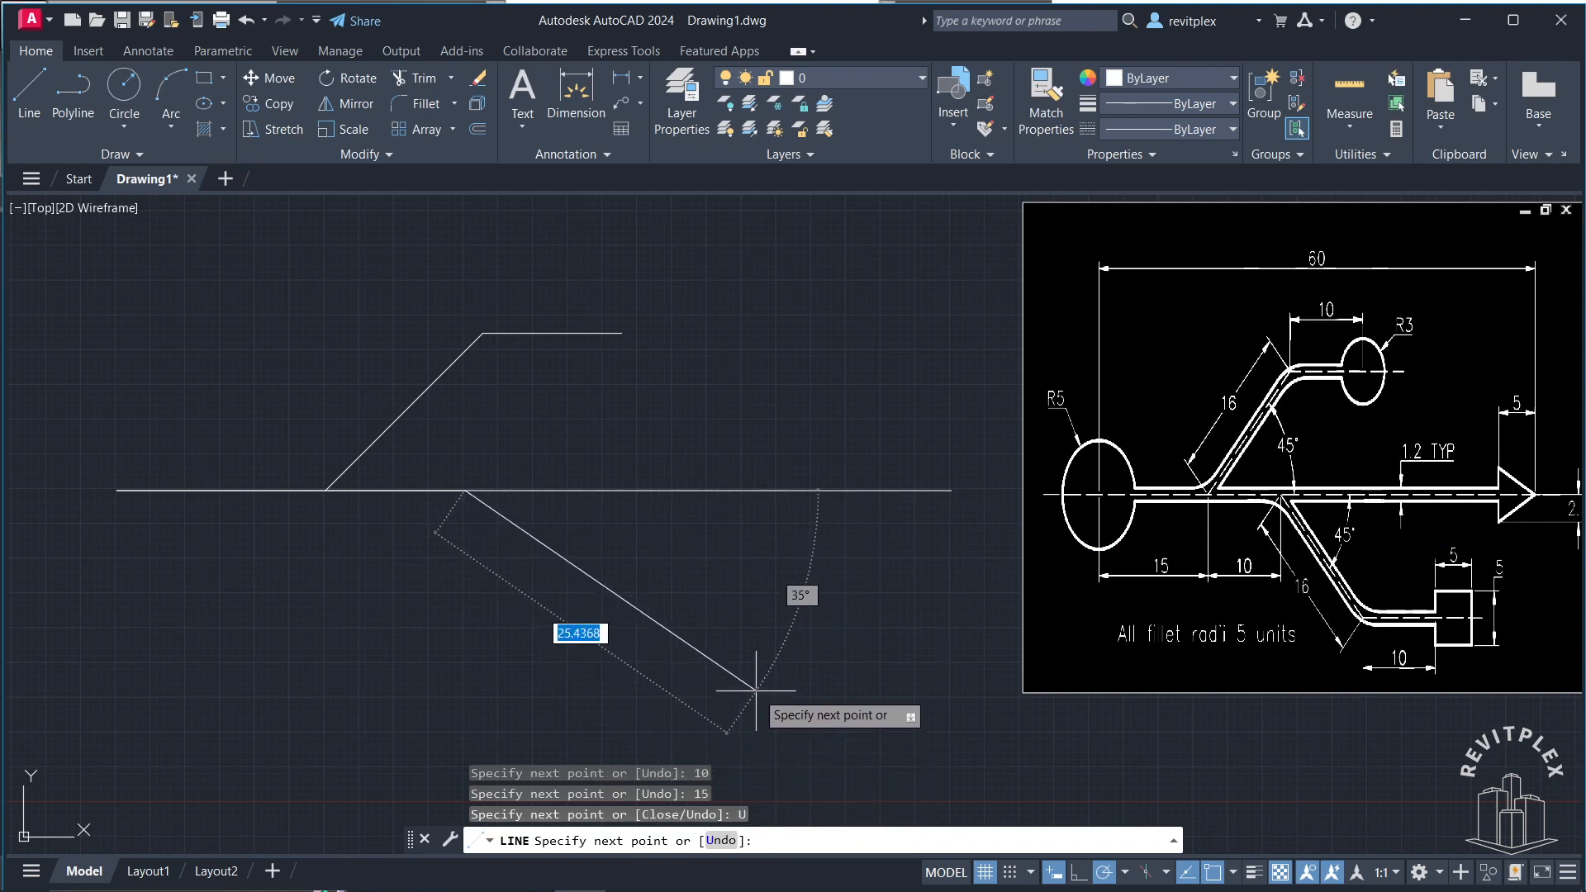
Step: Continue the line with the lower branch: 16 units downward at 45°, and 10 units horizontally to the right
{"action": "key", "text": "Tab"}
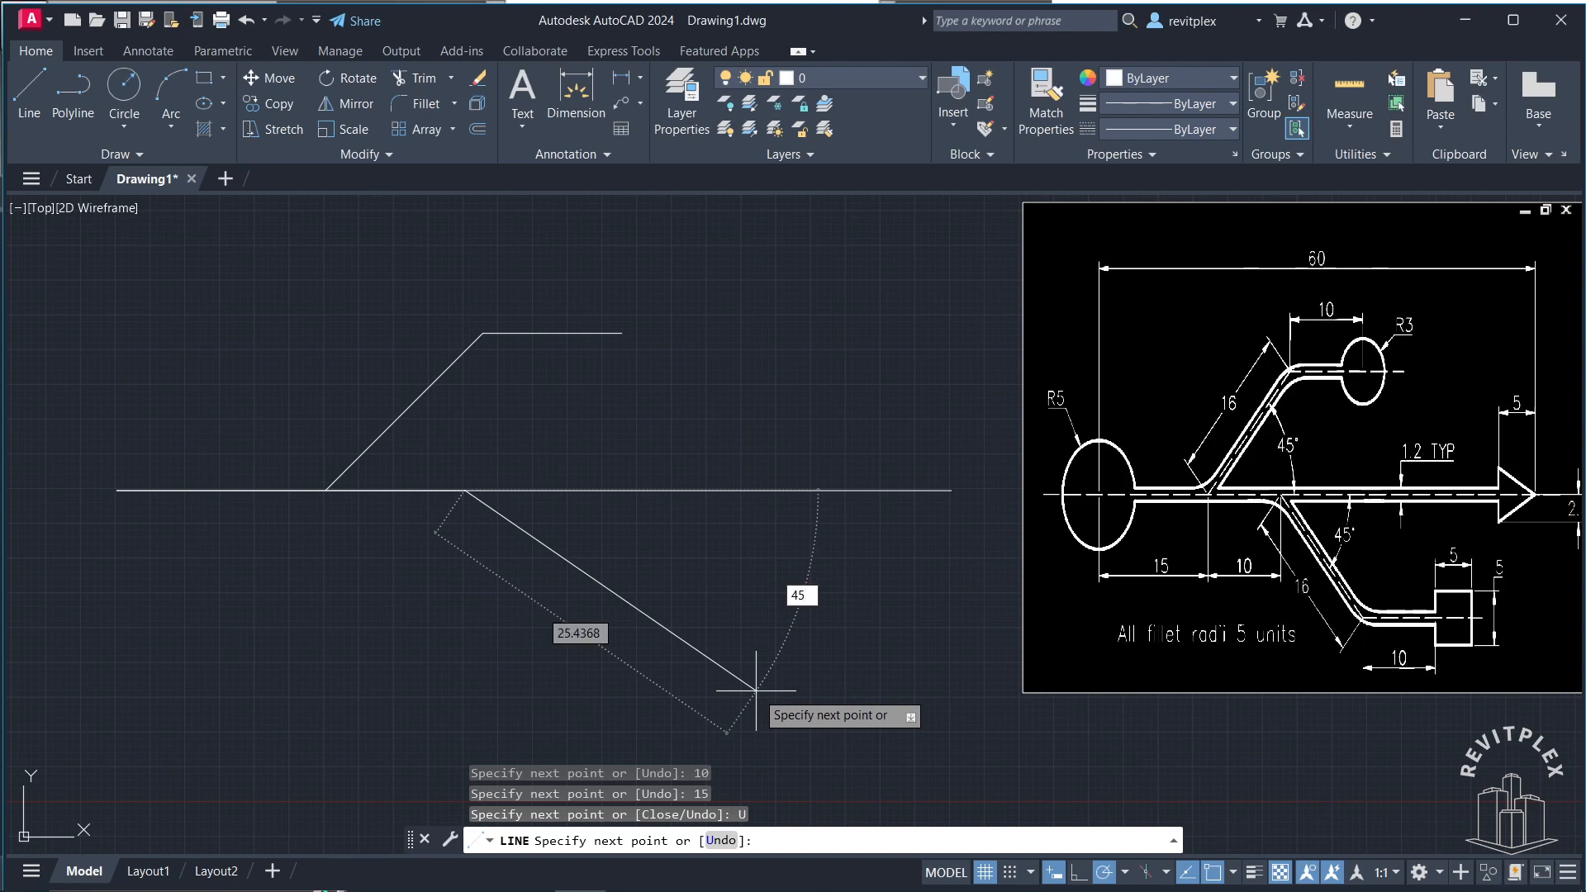
{"action": "type", "text": "45"}
{"action": "key", "text": "Tab"}
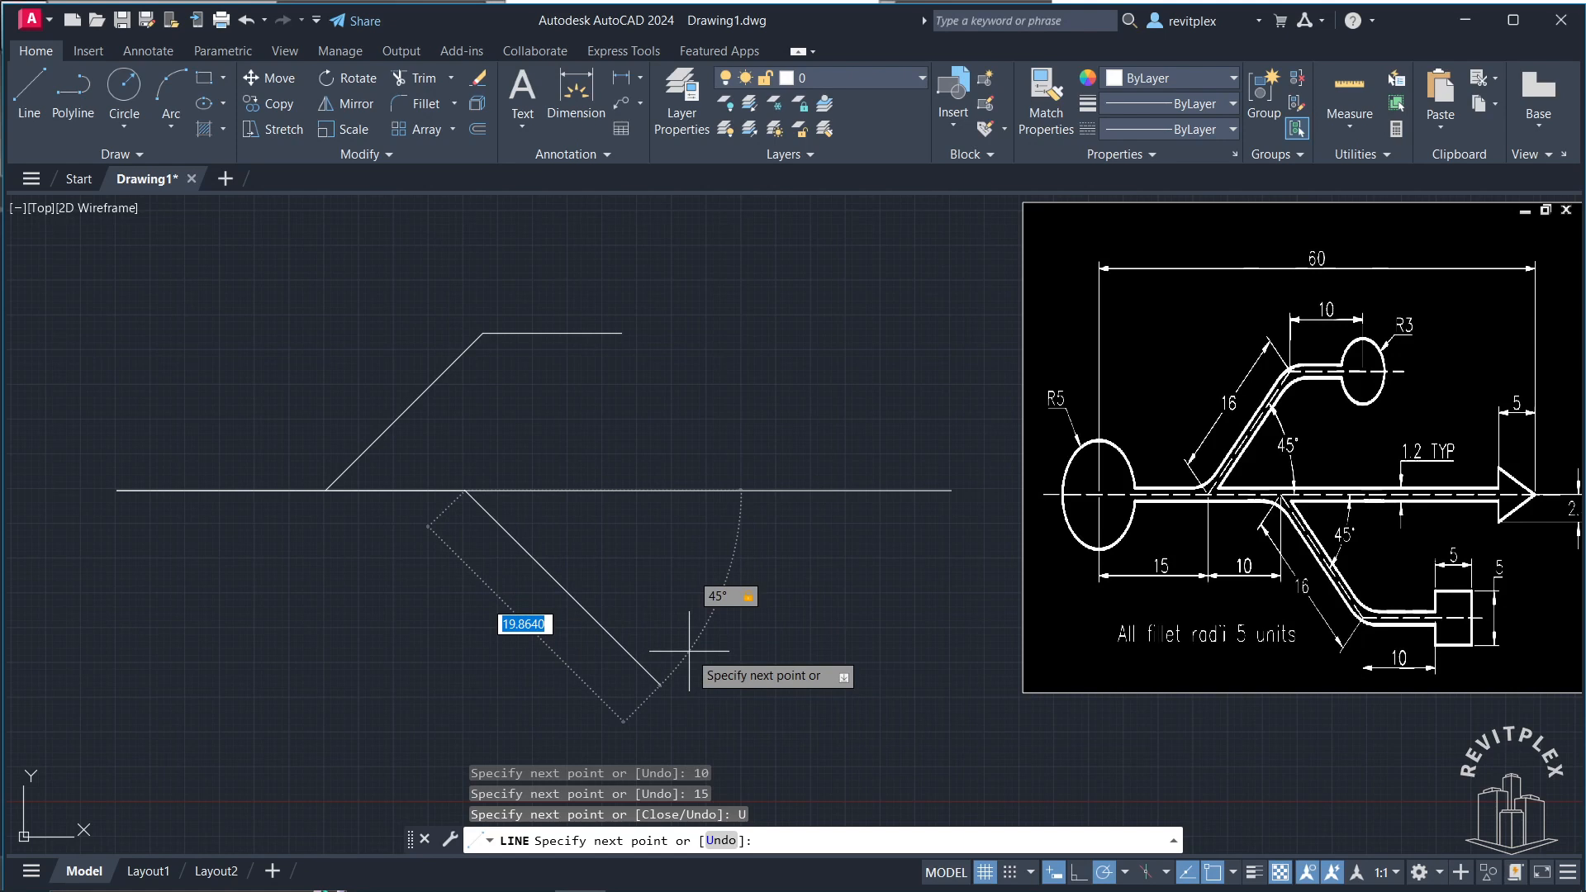
{"action": "type", "text": "16"}
{"action": "key", "text": "Return"}
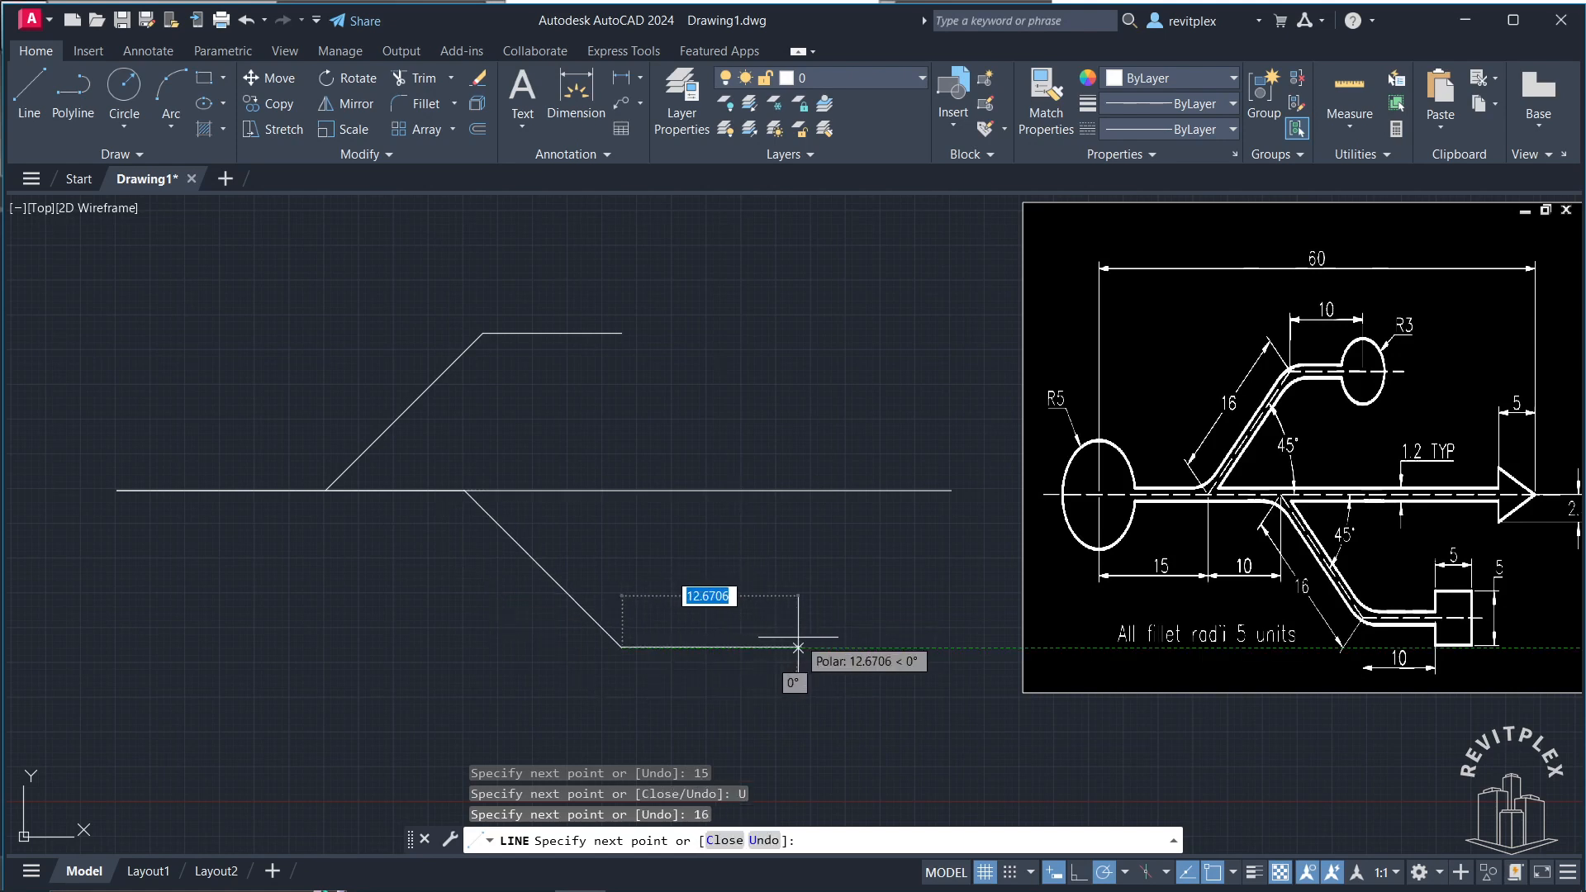
{"action": "type", "text": "10"}
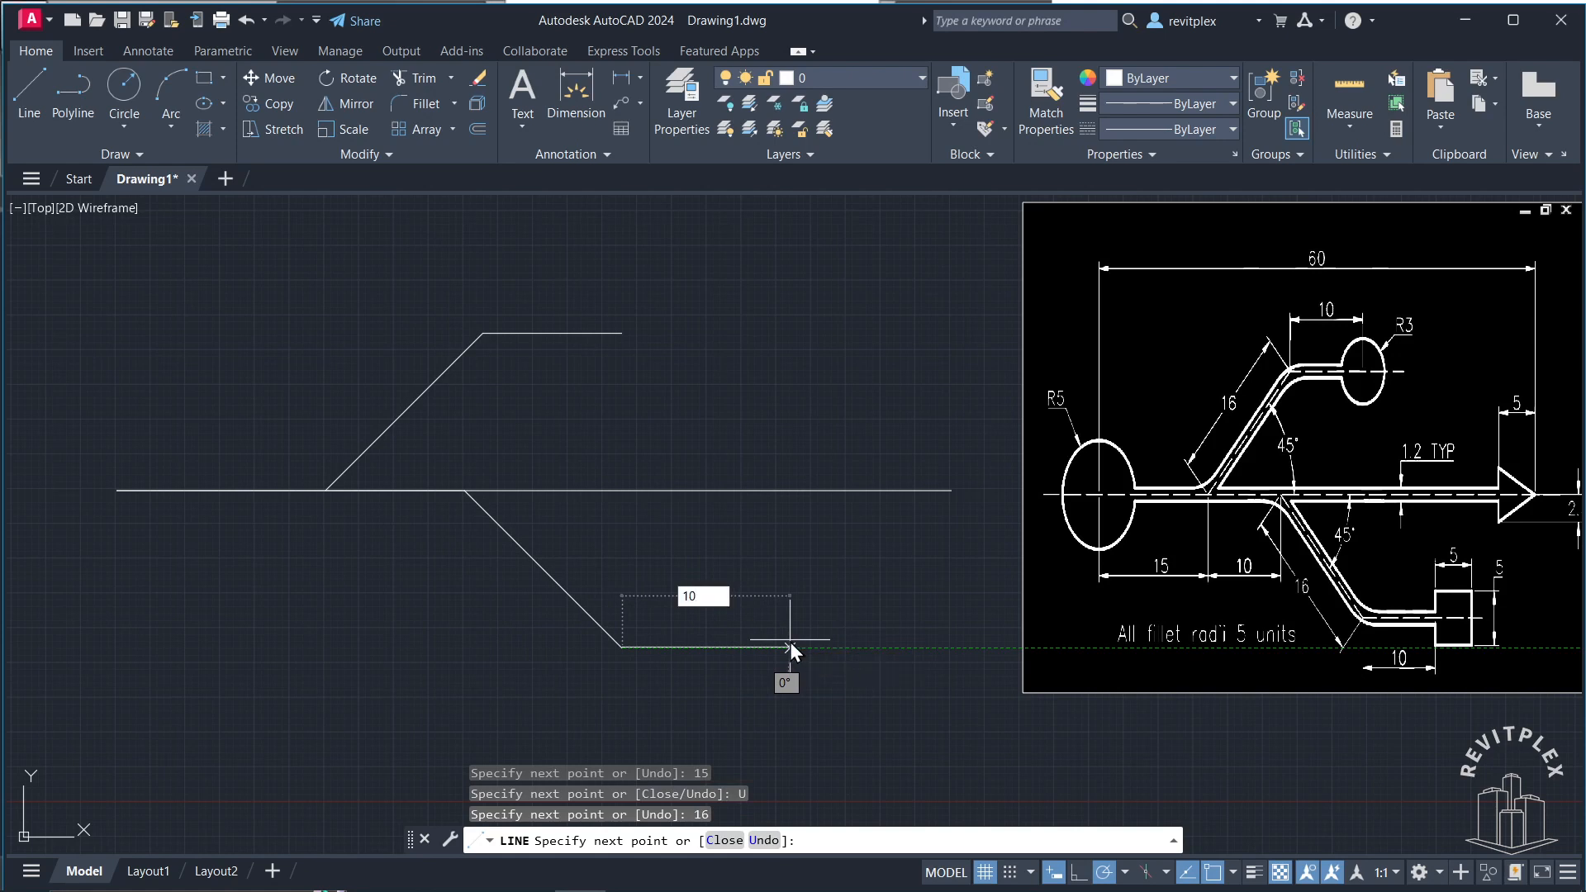
{"action": "key", "text": "Return"}
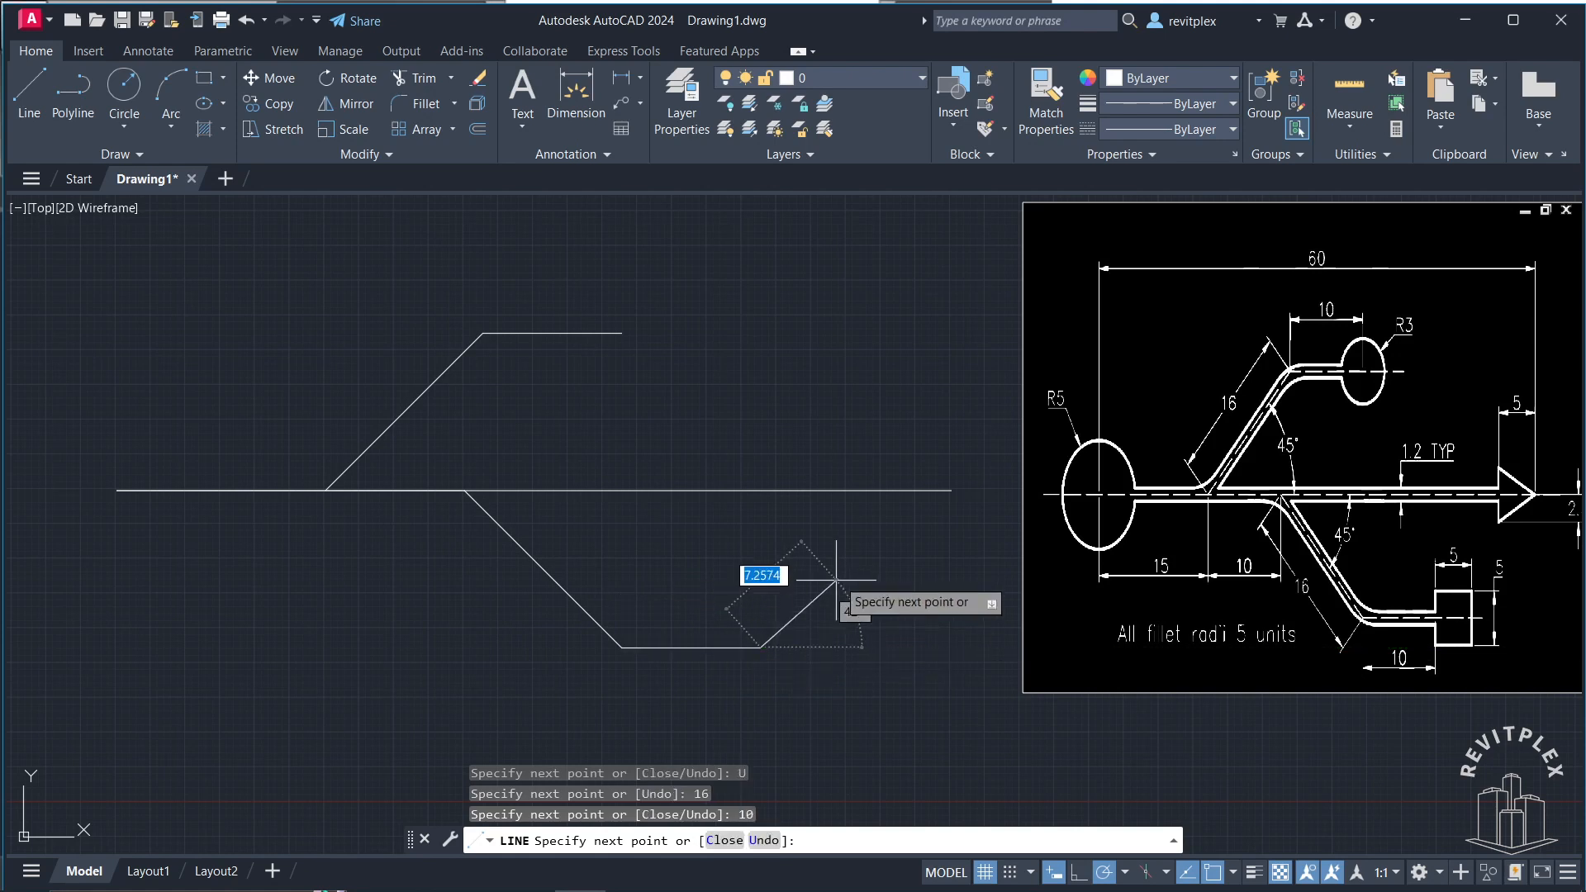
{"action": "key", "text": "Return"}
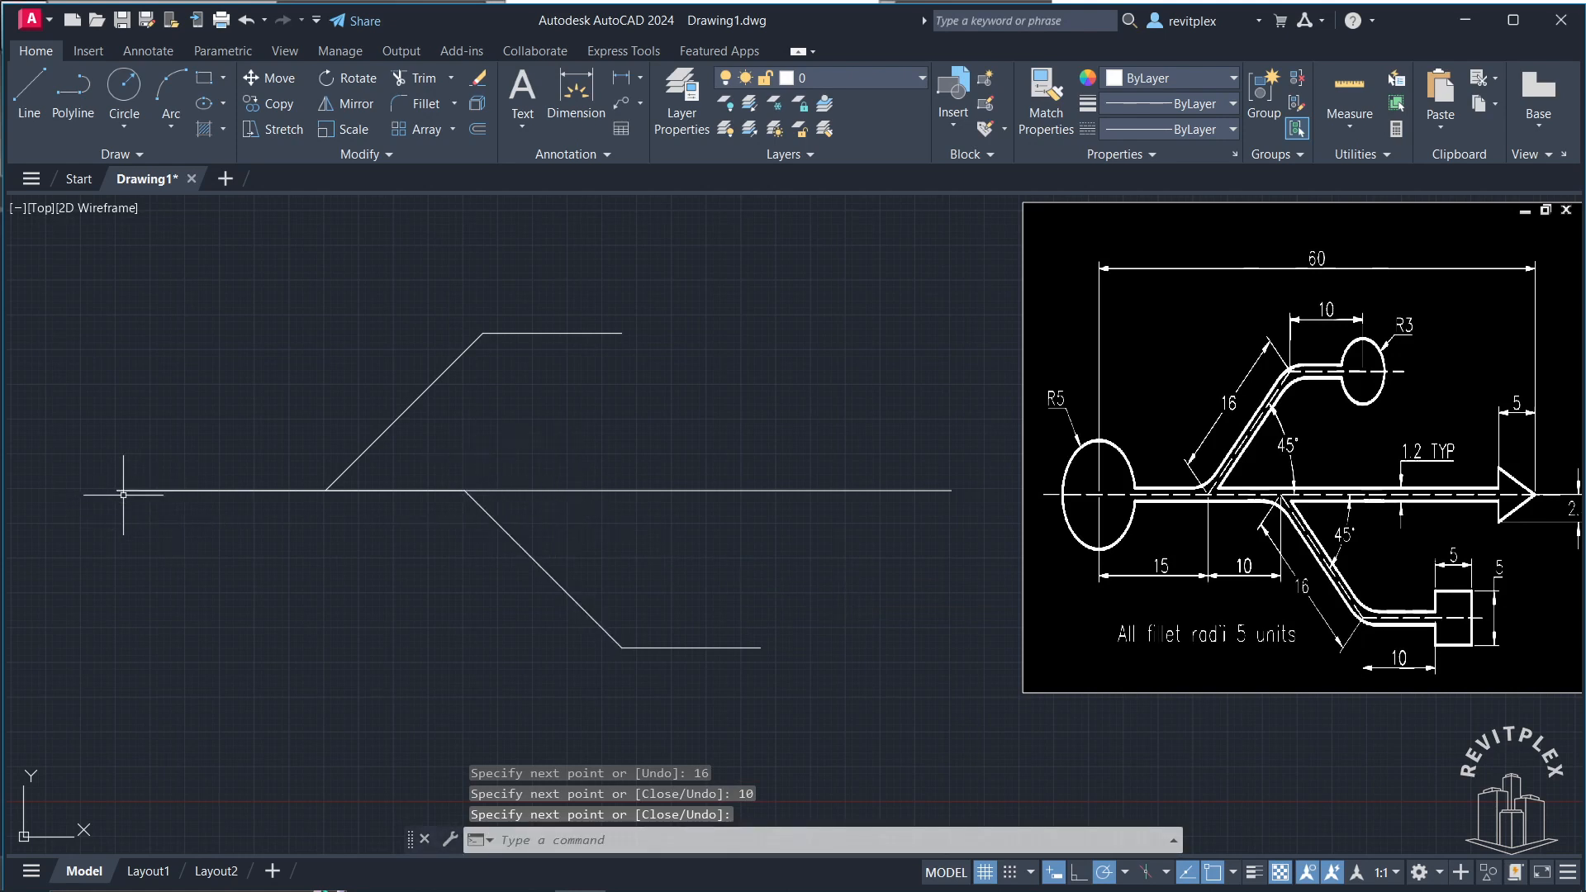
Step: Draw a circle of radius 5 centred on the left end of the centre line
{"action": "type", "text": "c"}
{"action": "key", "text": "Return"}
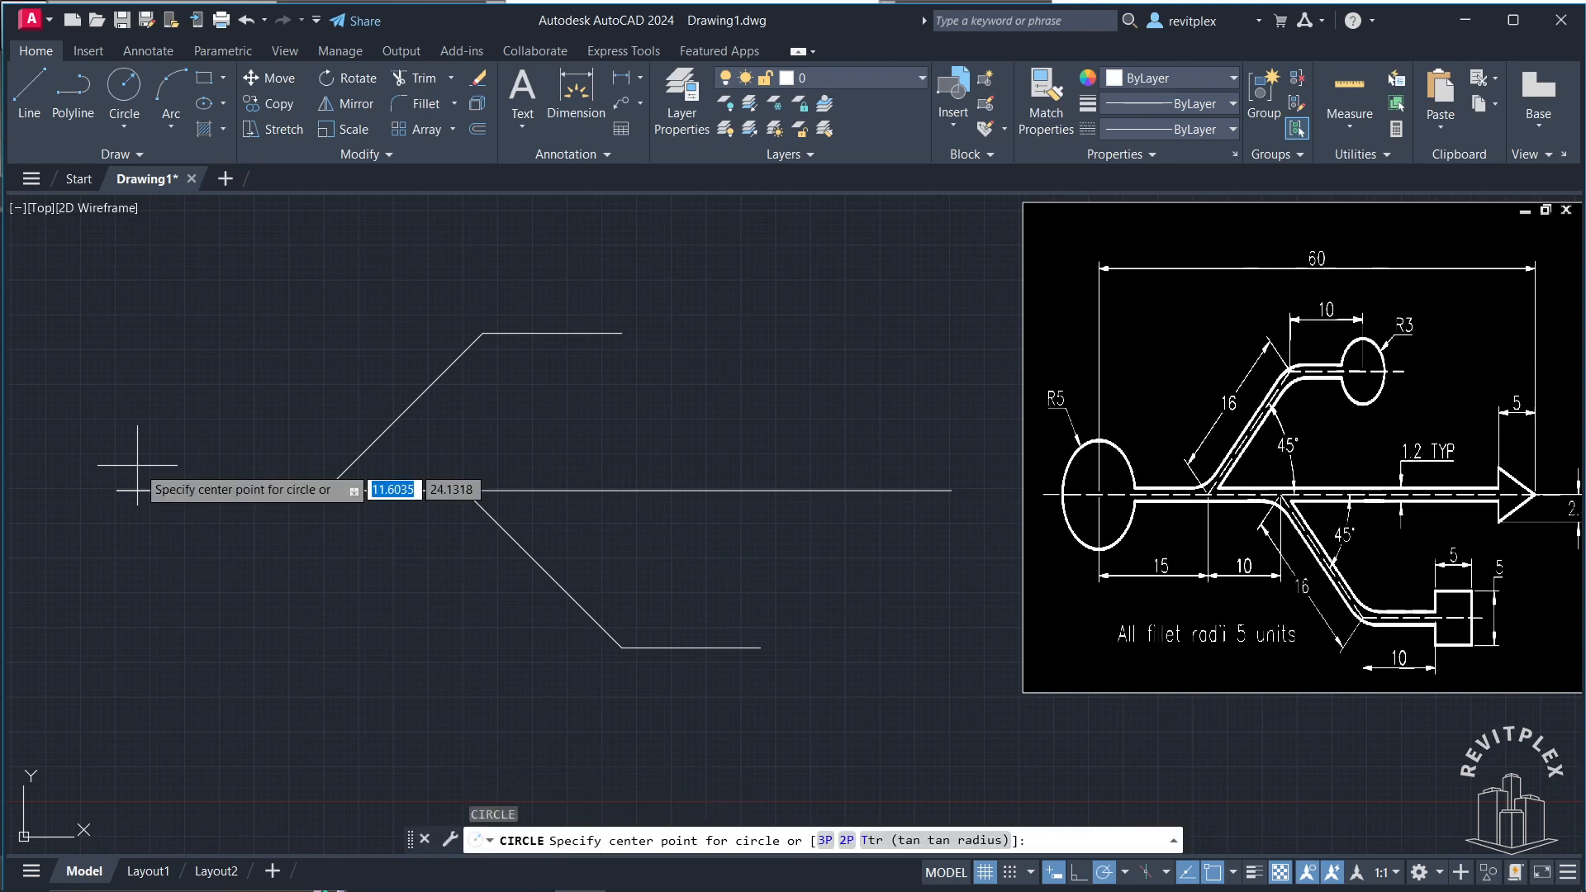
{"action": "left_click", "coordinate": [117, 491]}
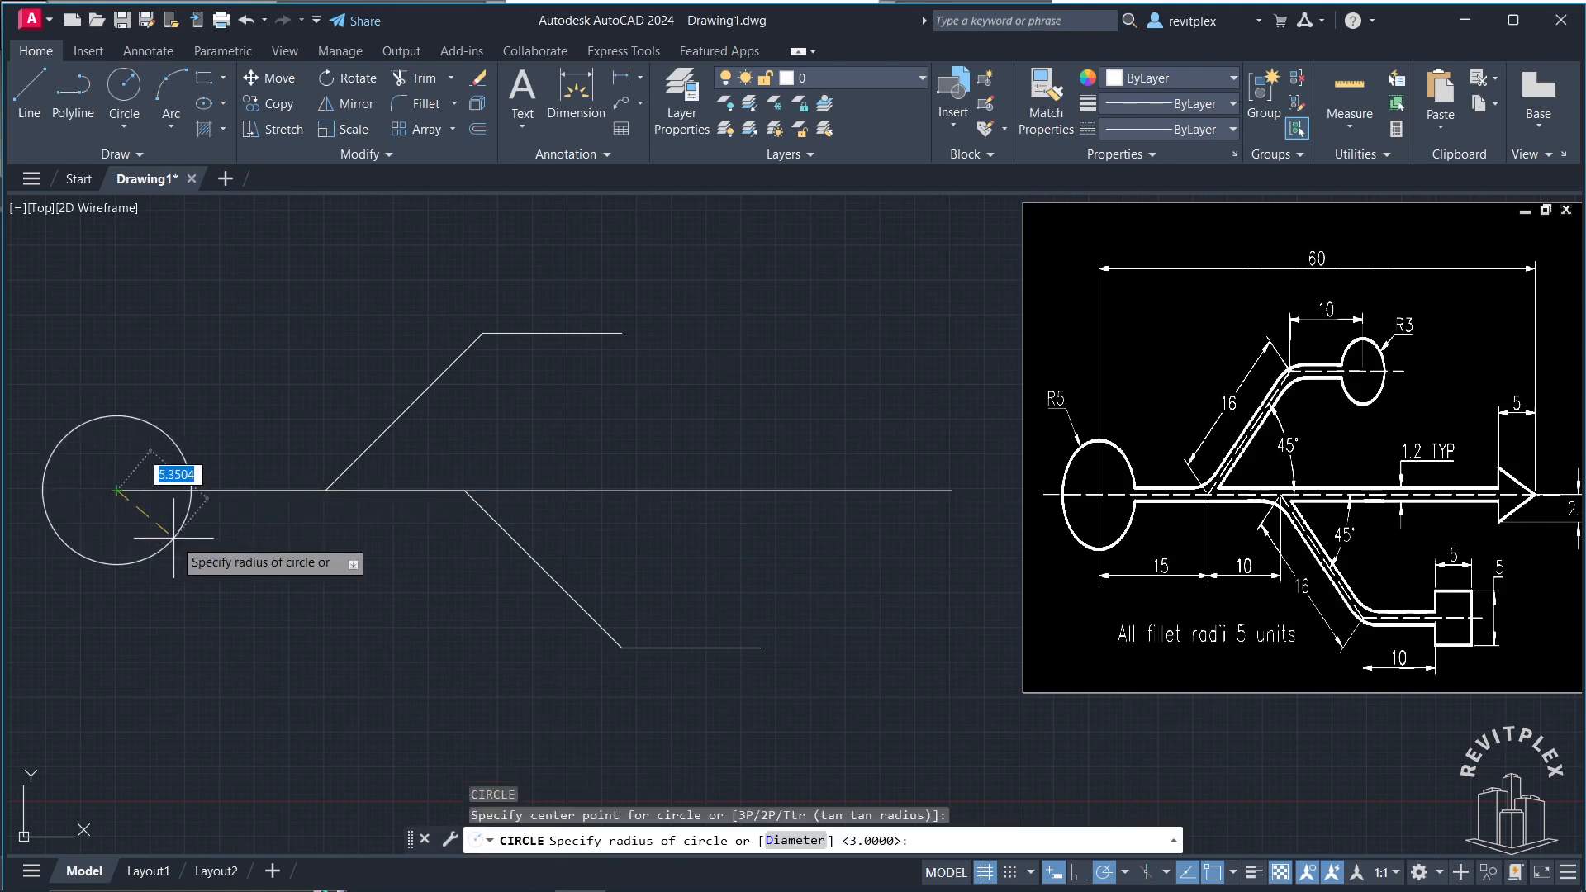
{"action": "type", "text": "5"}
{"action": "key", "text": "Return"}
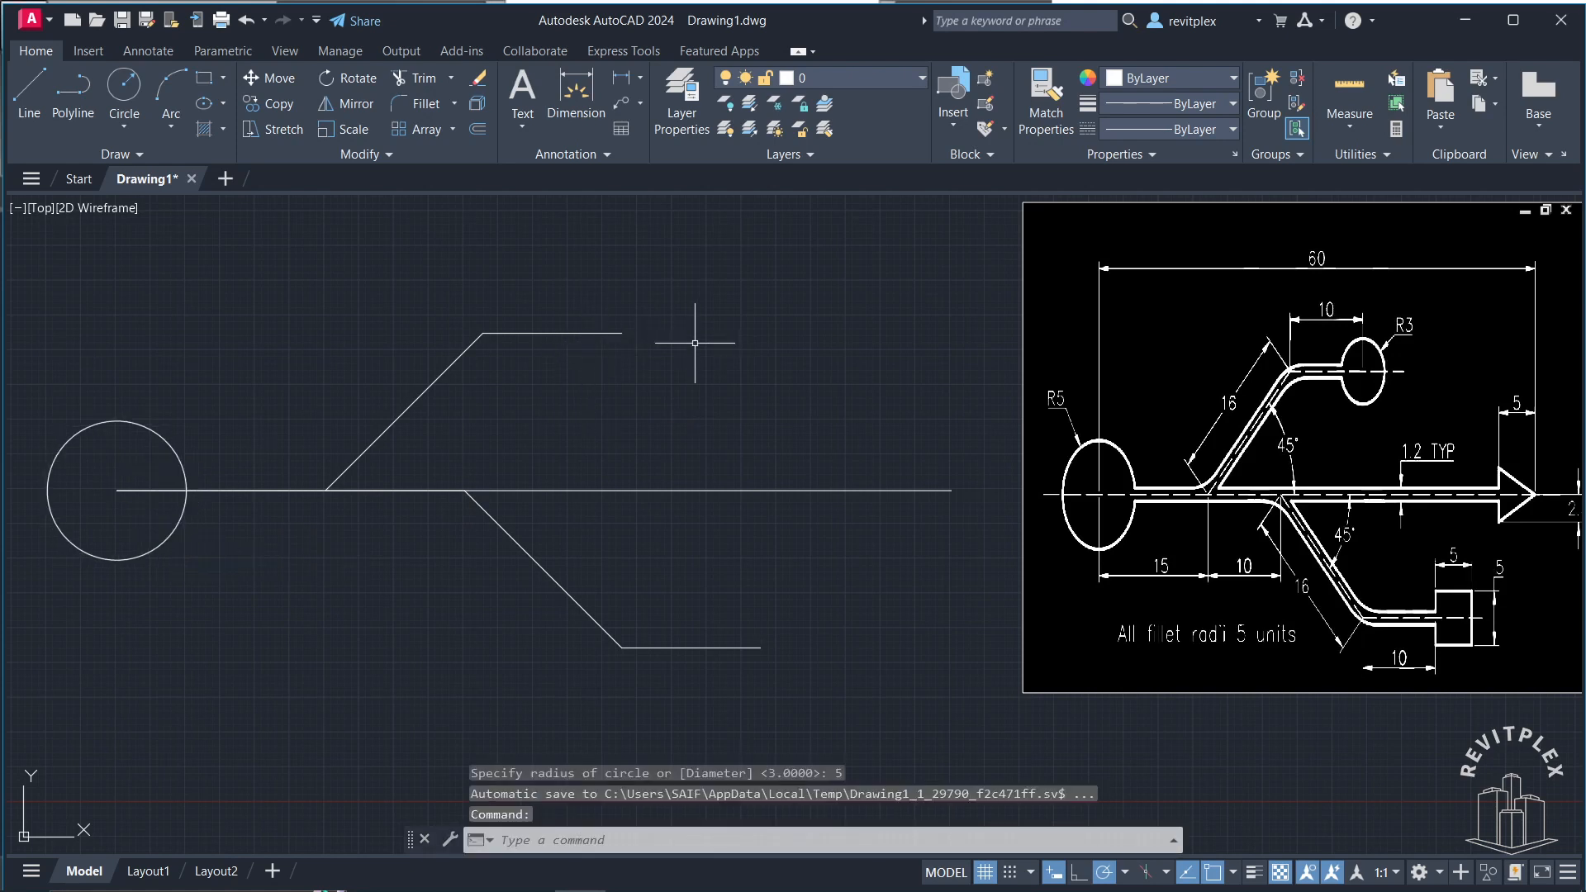
Step: Draw a circle of radius 3 centred on the free end of the upper branch
{"action": "key", "text": "Return"}
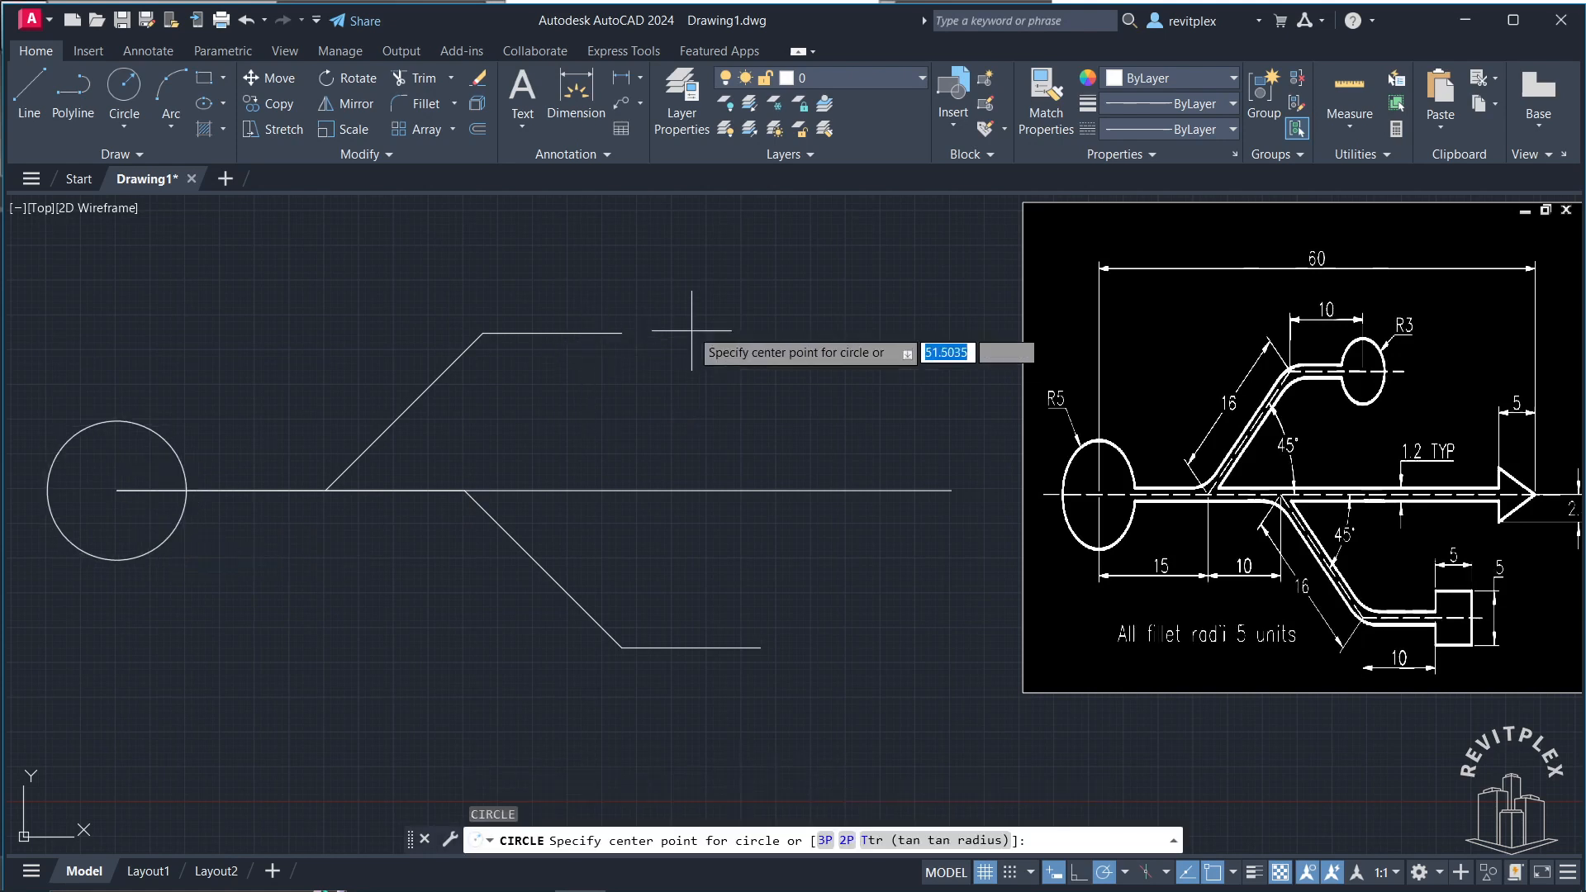
{"action": "left_click", "coordinate": [622, 333]}
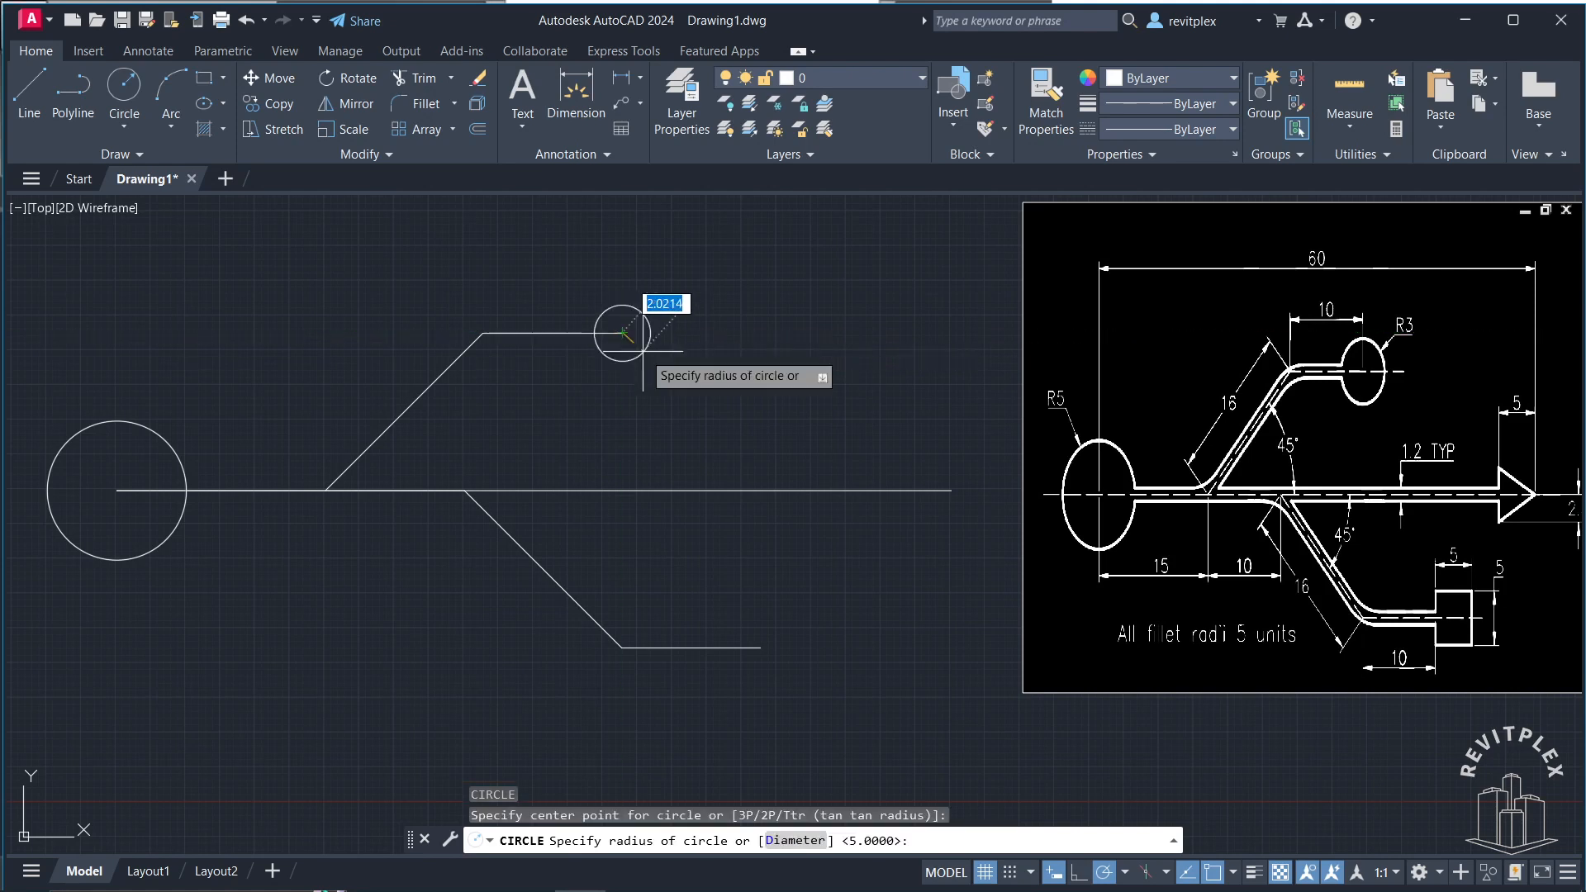
{"action": "type", "text": "3"}
{"action": "key", "text": "Return"}
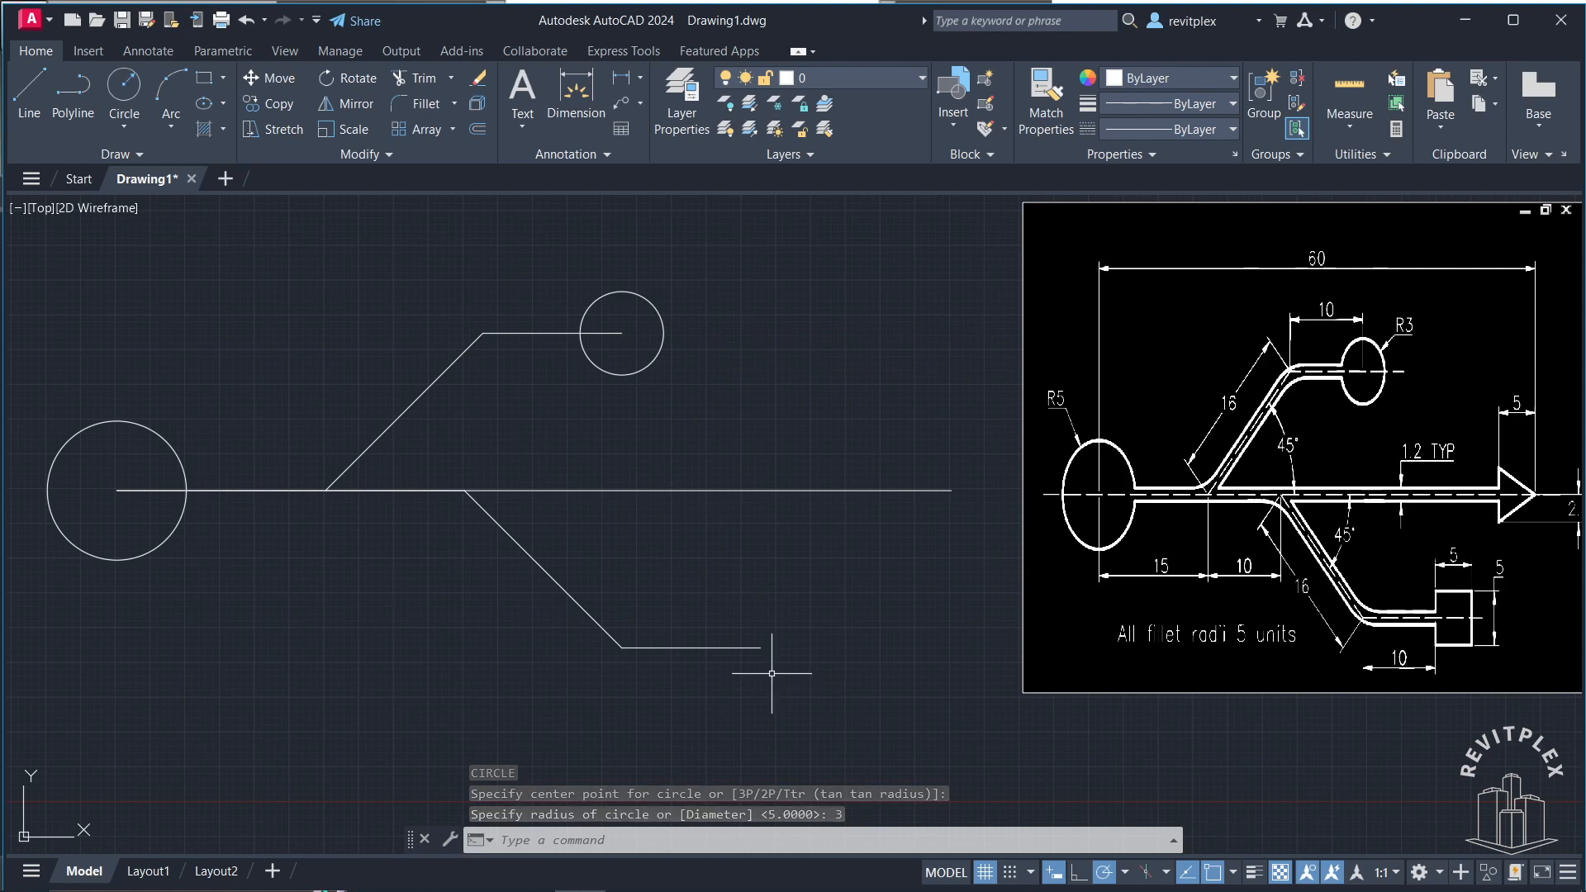
Step: Draw a 5 by 5 square in the free space just right of the lower branch's end
{"action": "type", "text": "rec"}
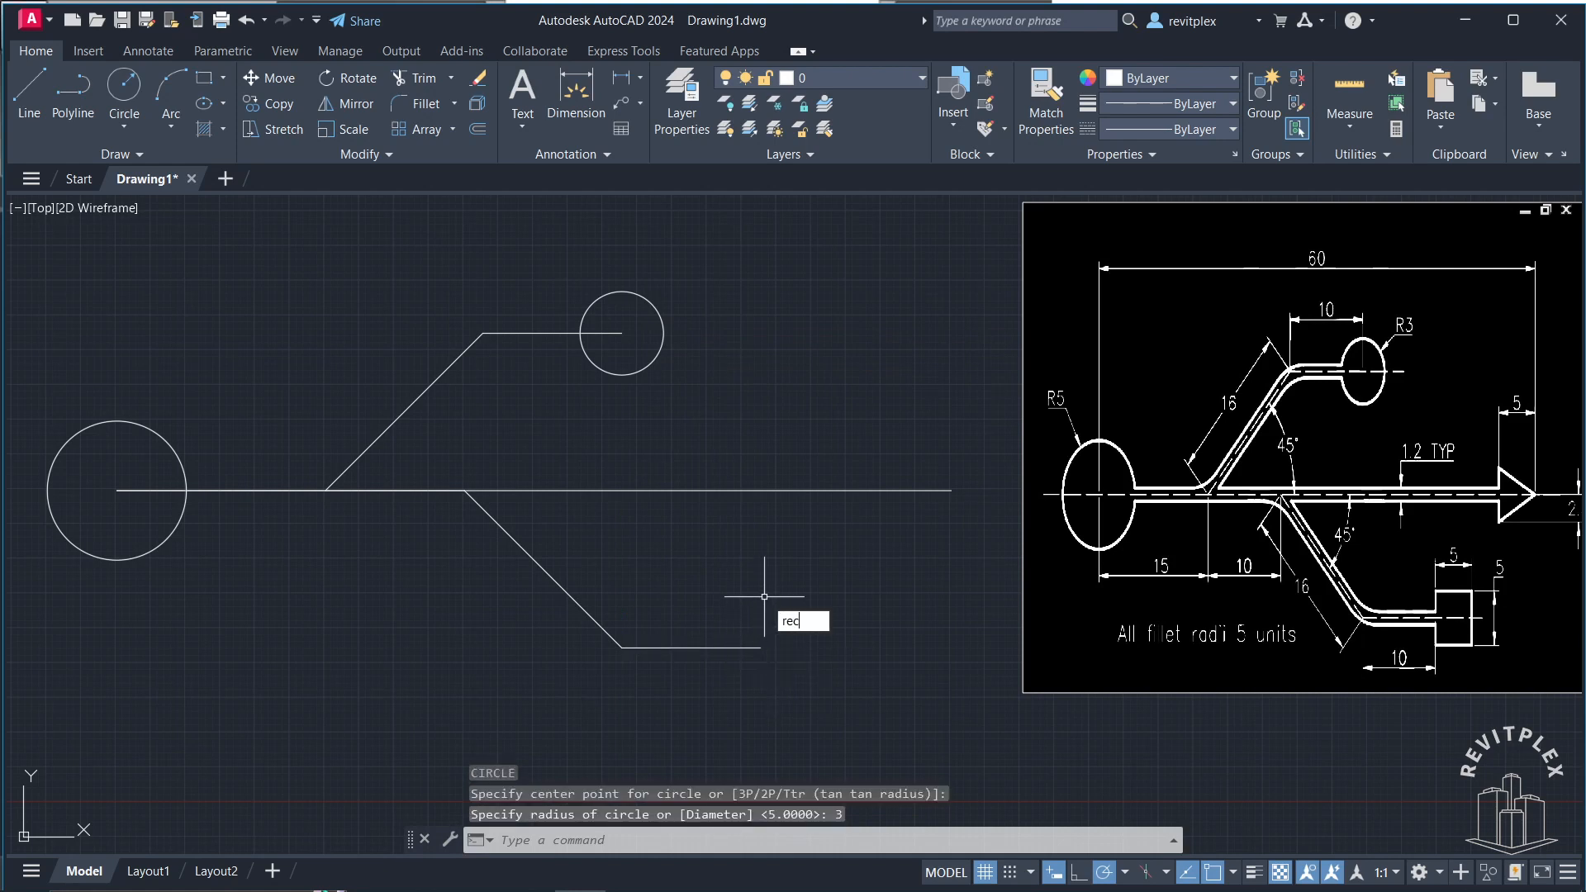
{"action": "key", "text": "Return"}
{"action": "left_click", "coordinate": [803, 690]}
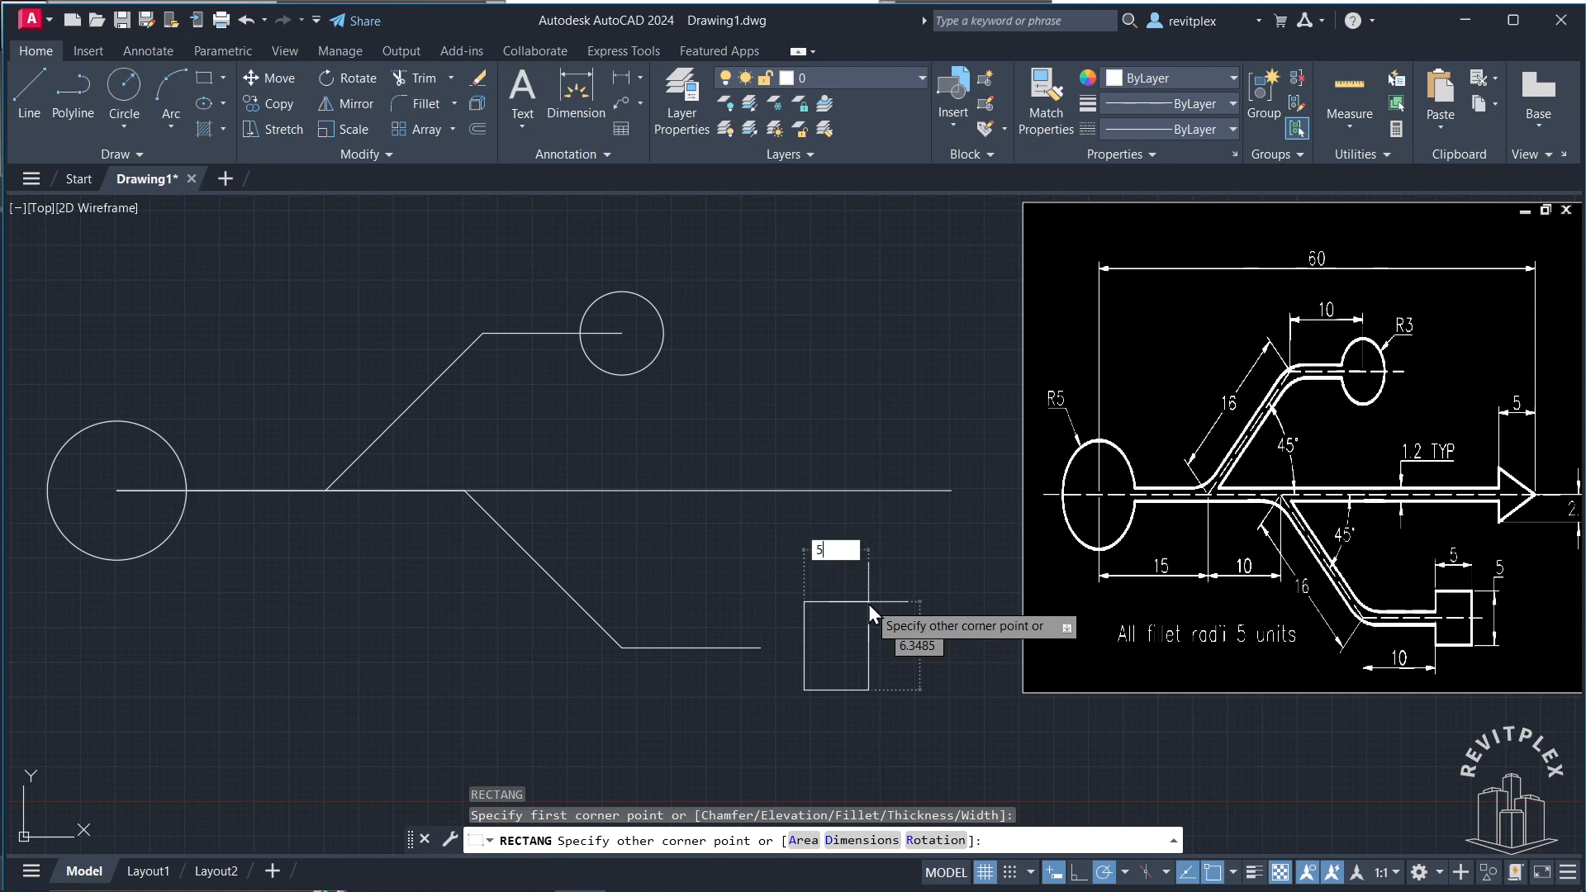
{"action": "key", "text": "Tab"}
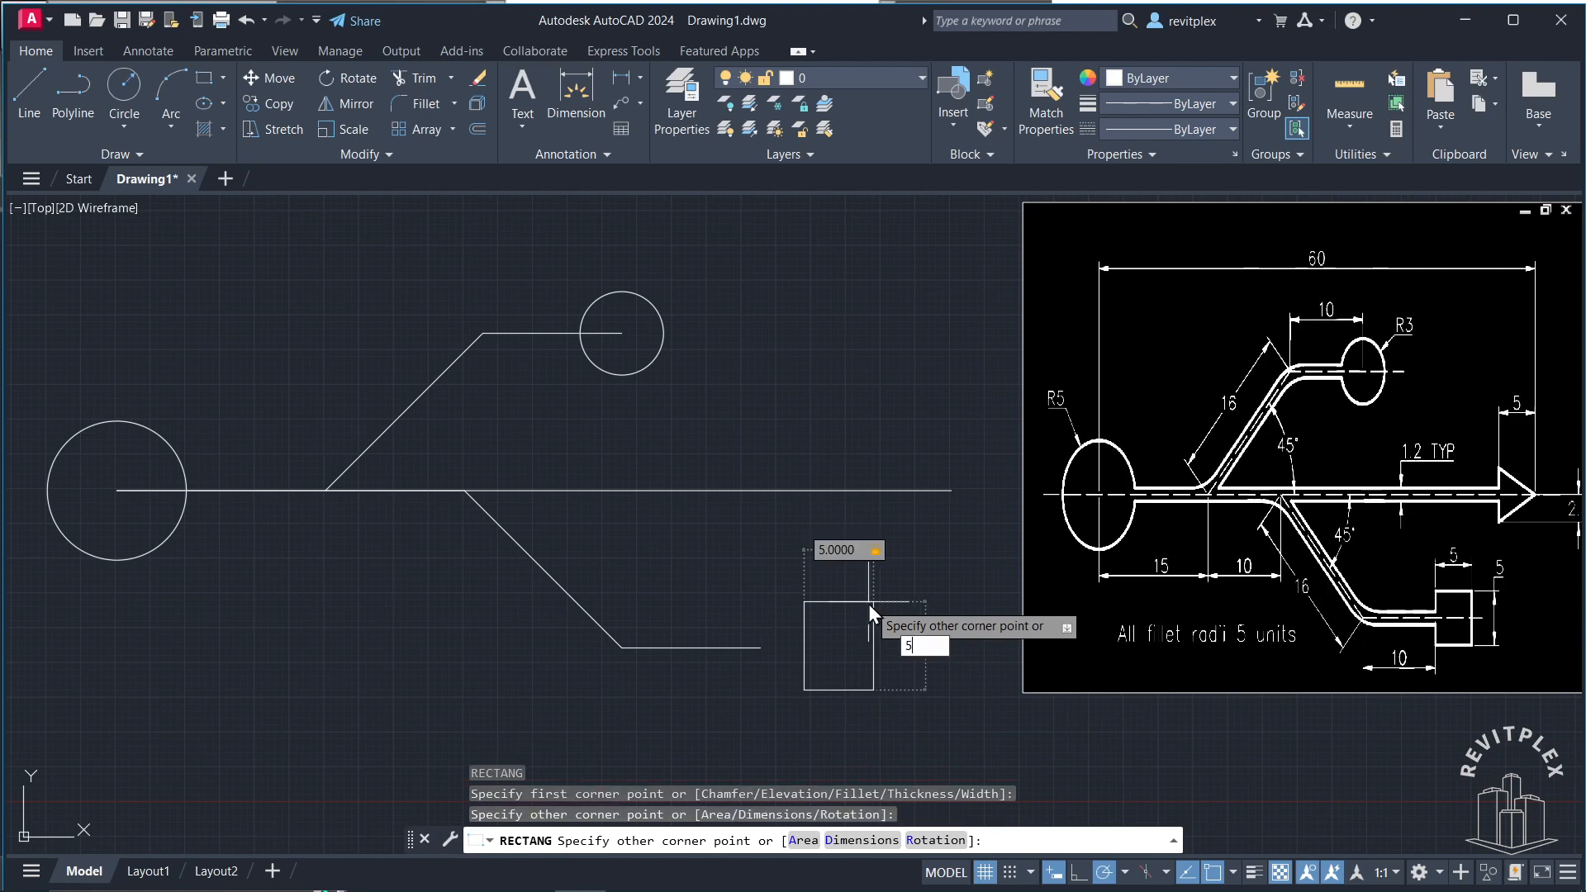
{"action": "type", "text": "5"}
{"action": "key", "text": "Return"}
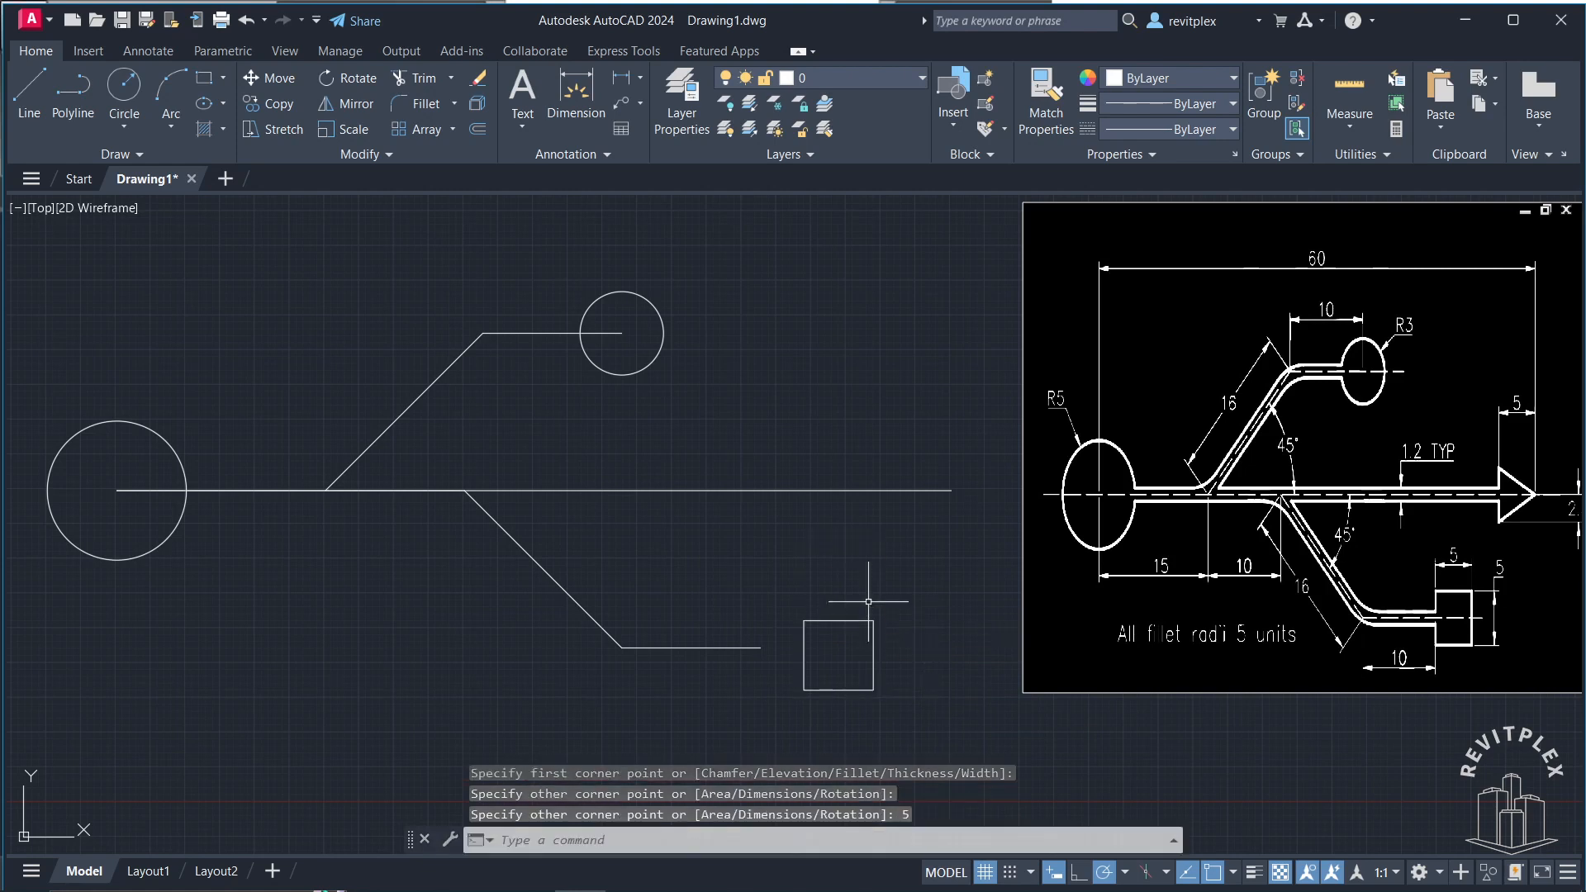
Step: Move the 5 by 5 square so the midpoint of its left edge sits on the lower branch's free end
{"action": "left_click", "coordinate": [803, 655]}
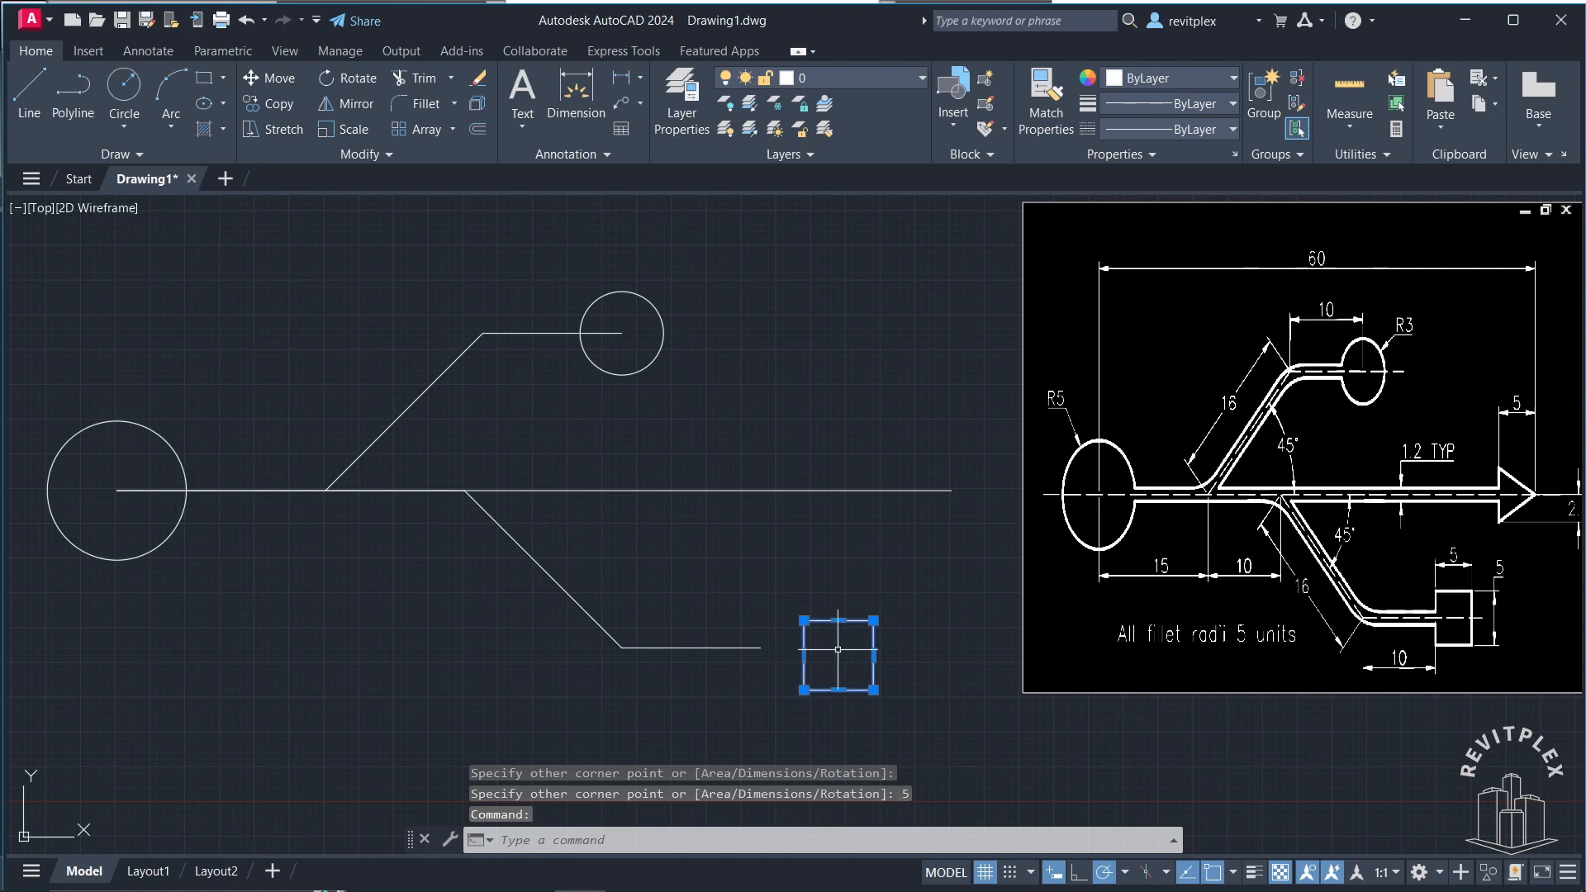
{"action": "type", "text": "m"}
{"action": "key", "text": "Return"}
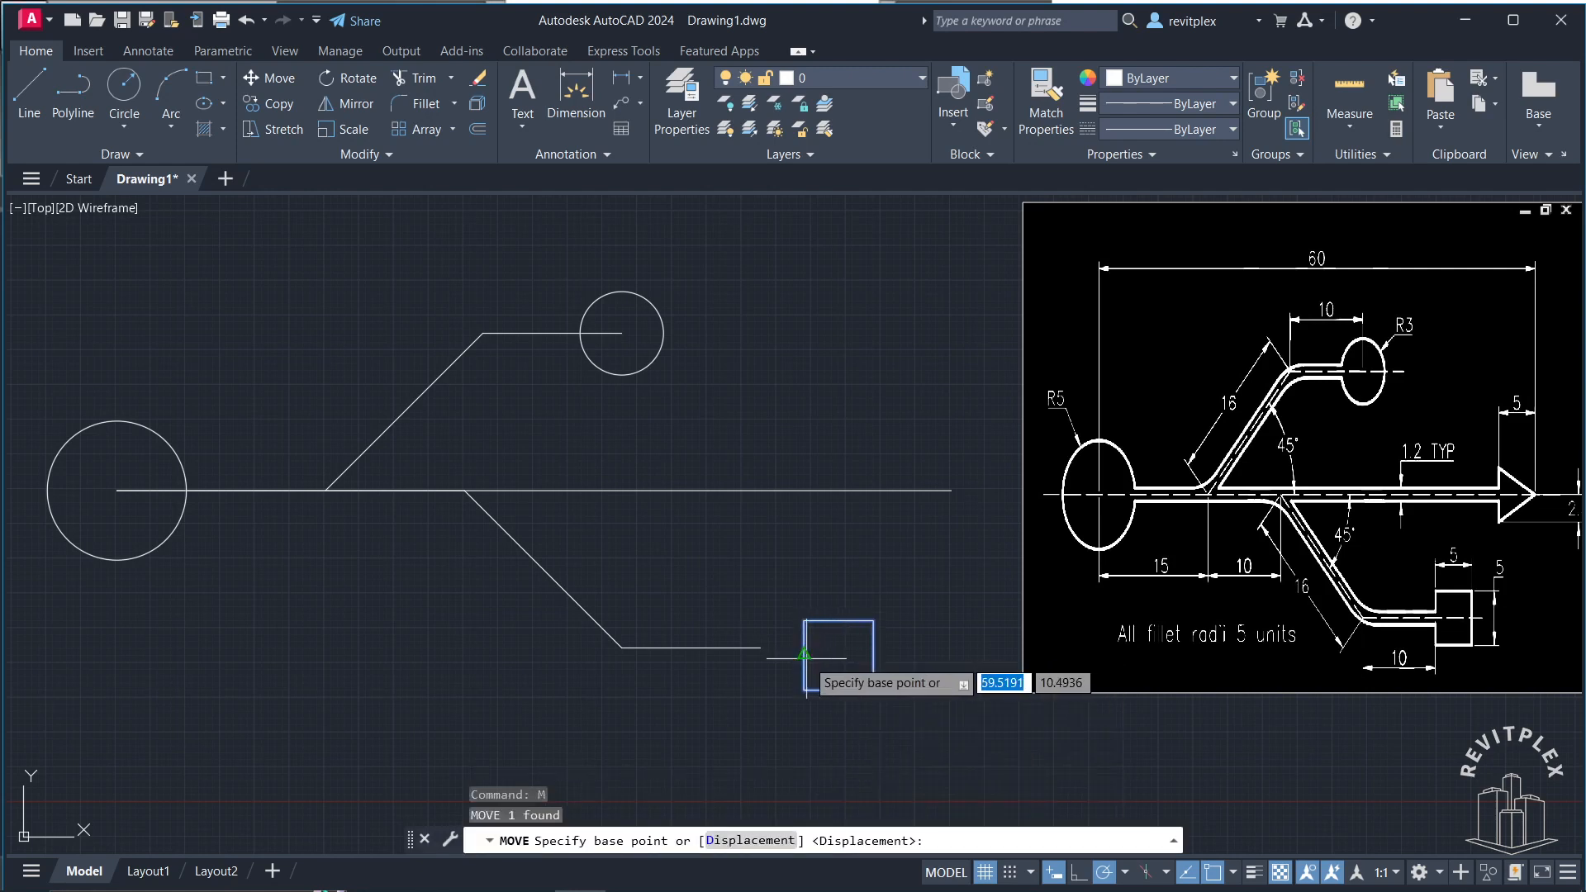
{"action": "left_click", "coordinate": [803, 655]}
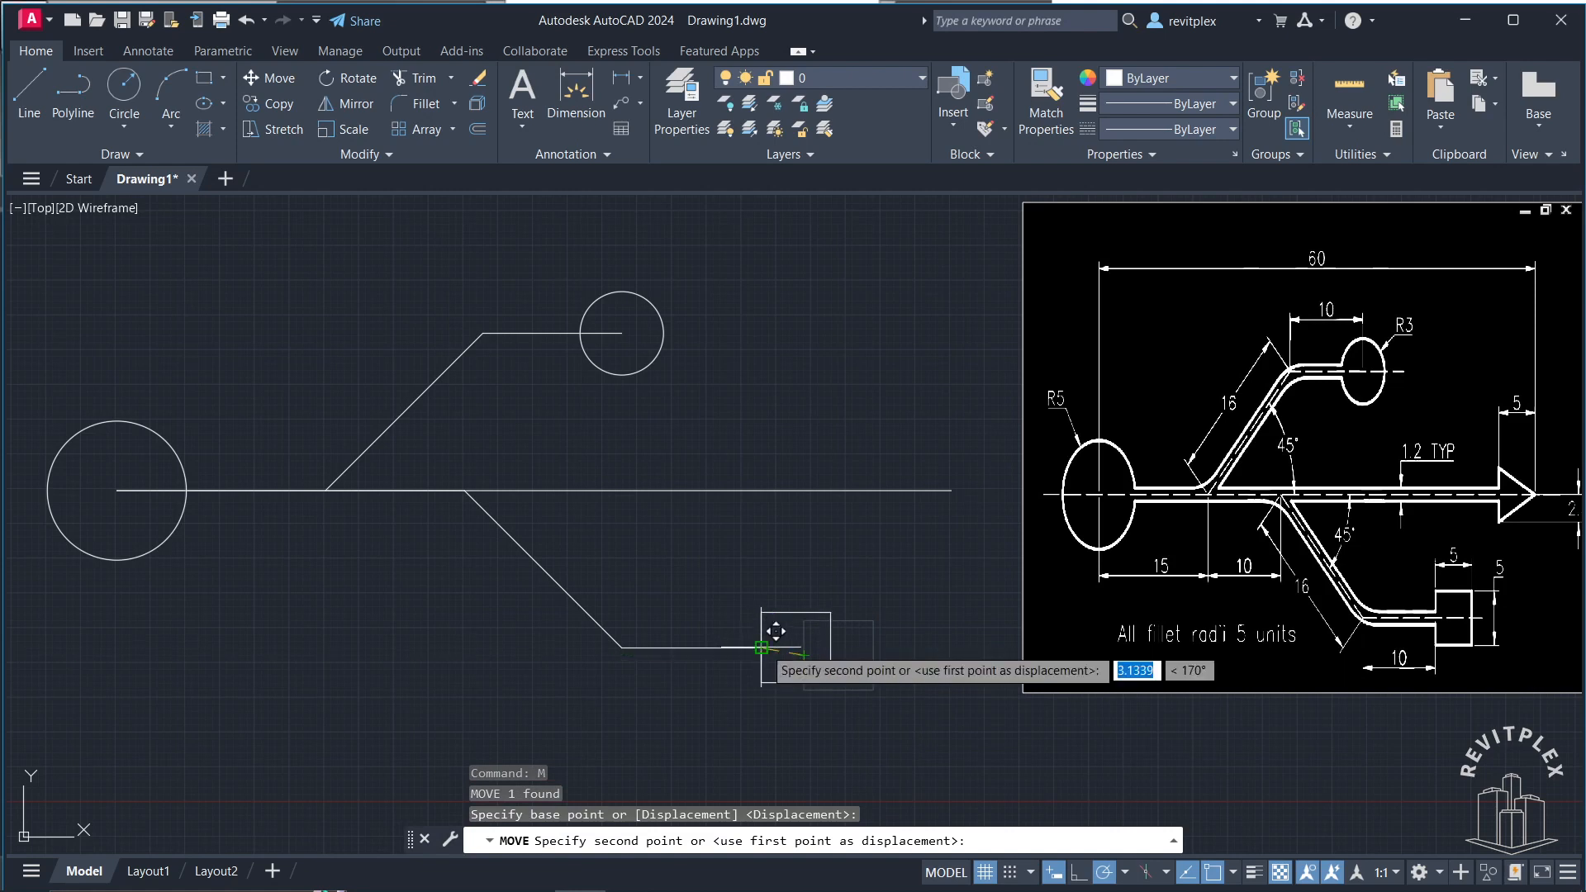
{"action": "left_click", "coordinate": [761, 648]}
Step: Copy the square from its left edge midpoint to the right end of the centre line
{"action": "left_click", "coordinate": [867, 698]}
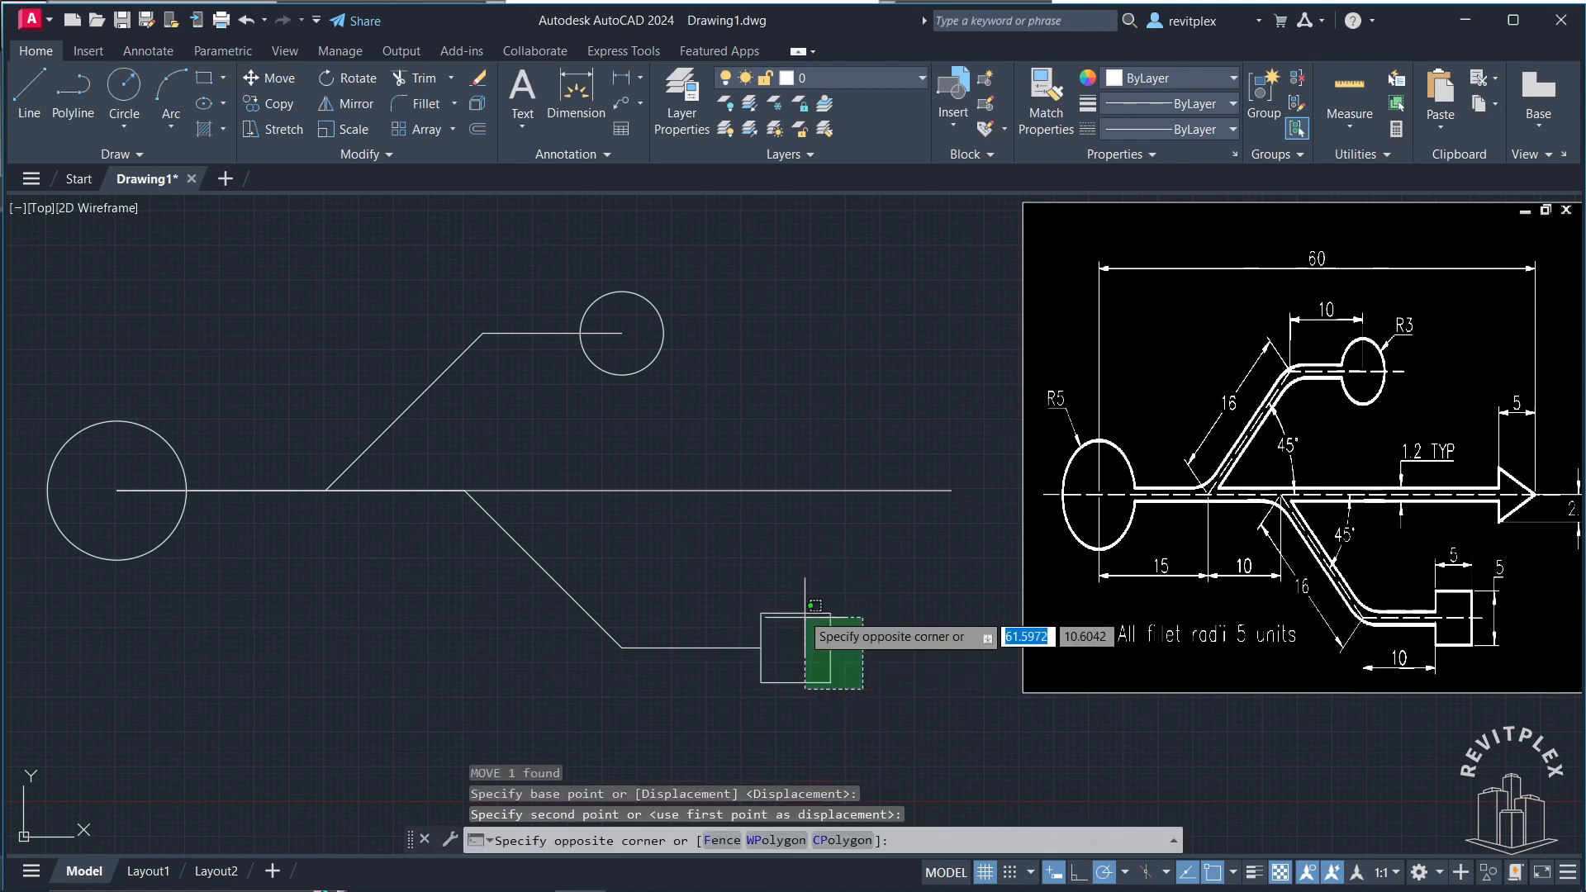
{"action": "left_click", "coordinate": [785, 579]}
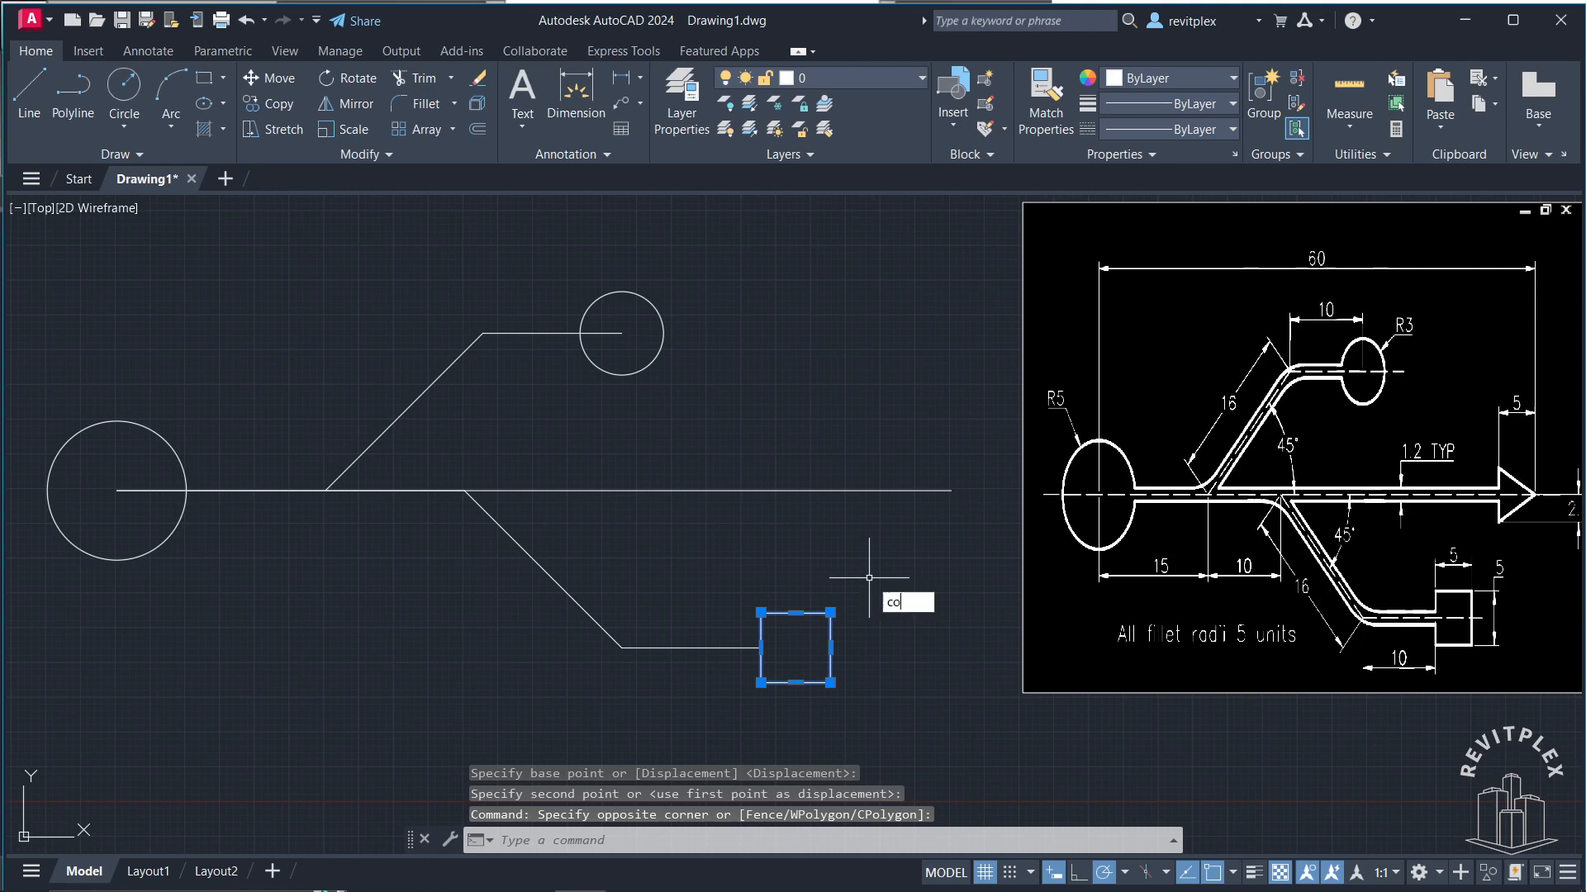
{"action": "key", "text": "Return"}
{"action": "left_click", "coordinate": [761, 647]}
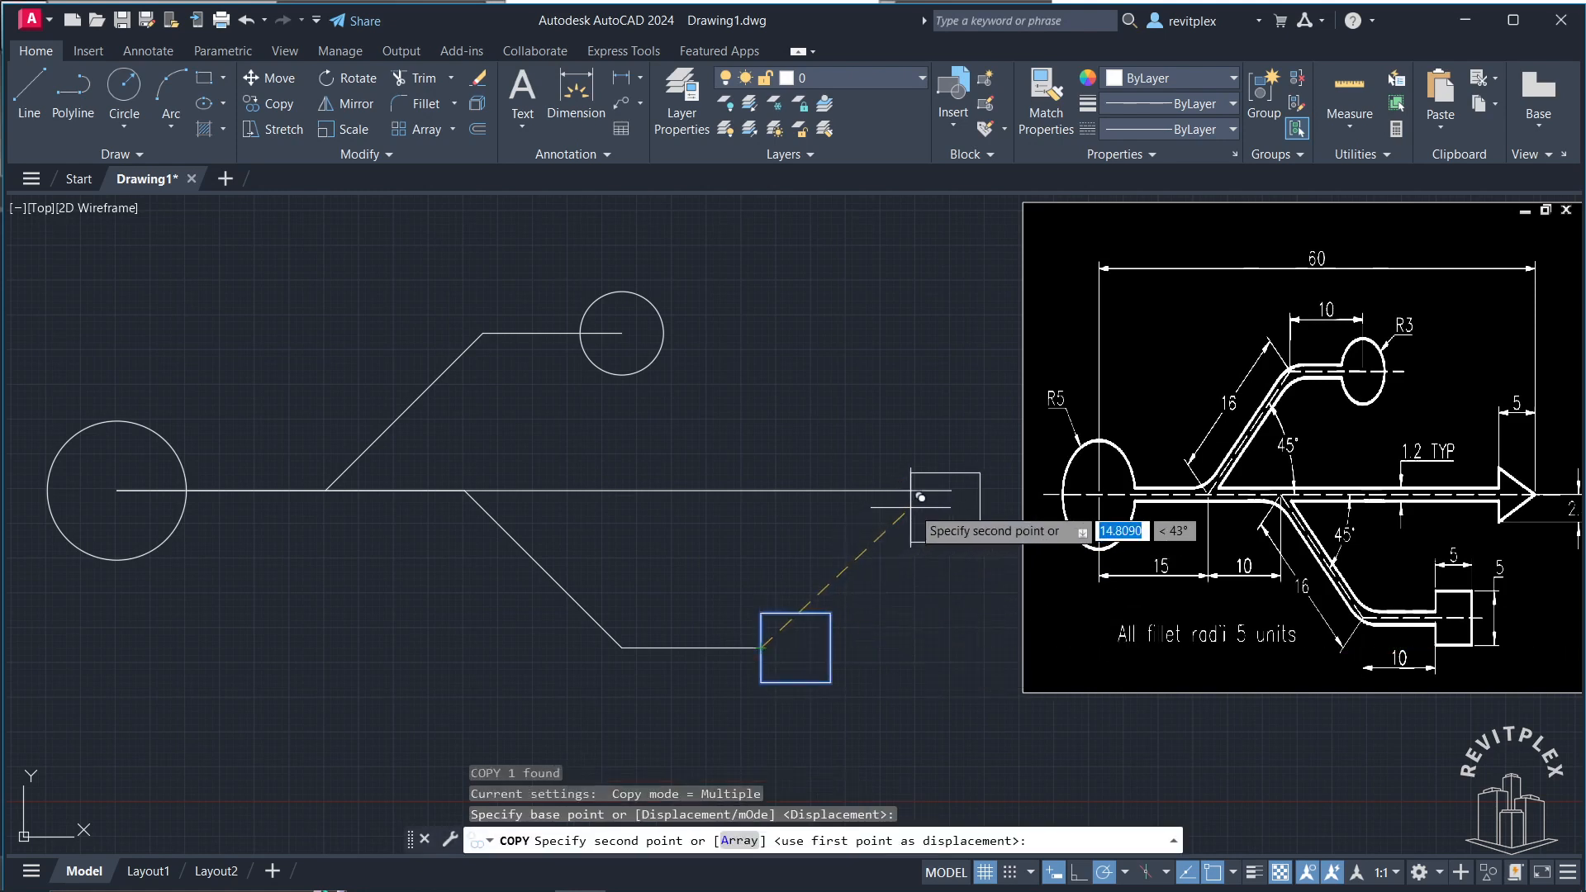
{"action": "left_click", "coordinate": [952, 491]}
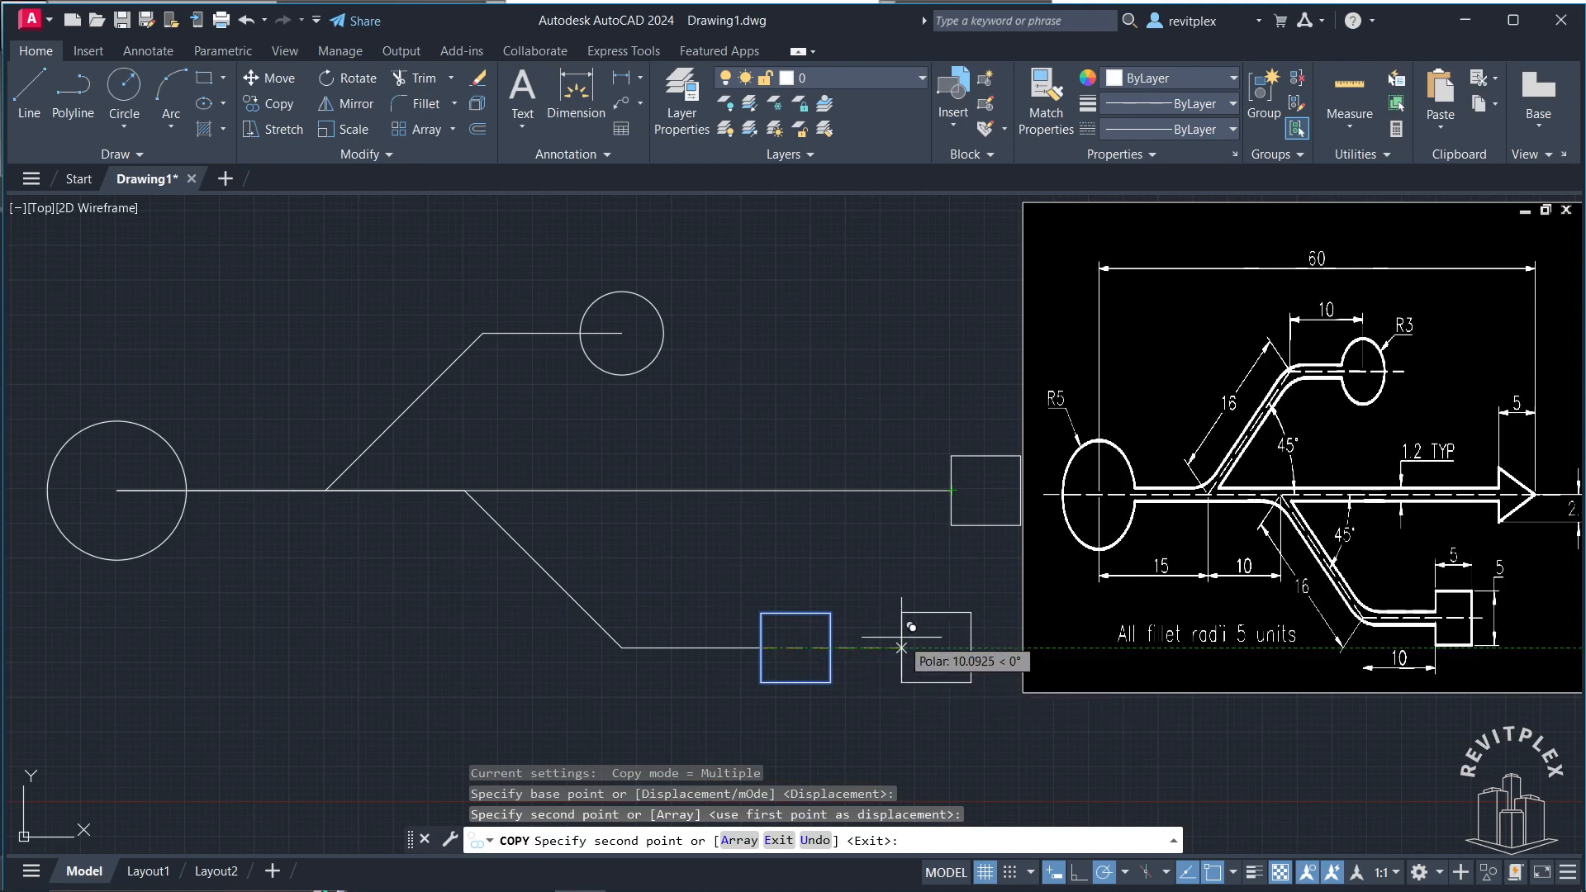
{"action": "key", "text": "Escape"}
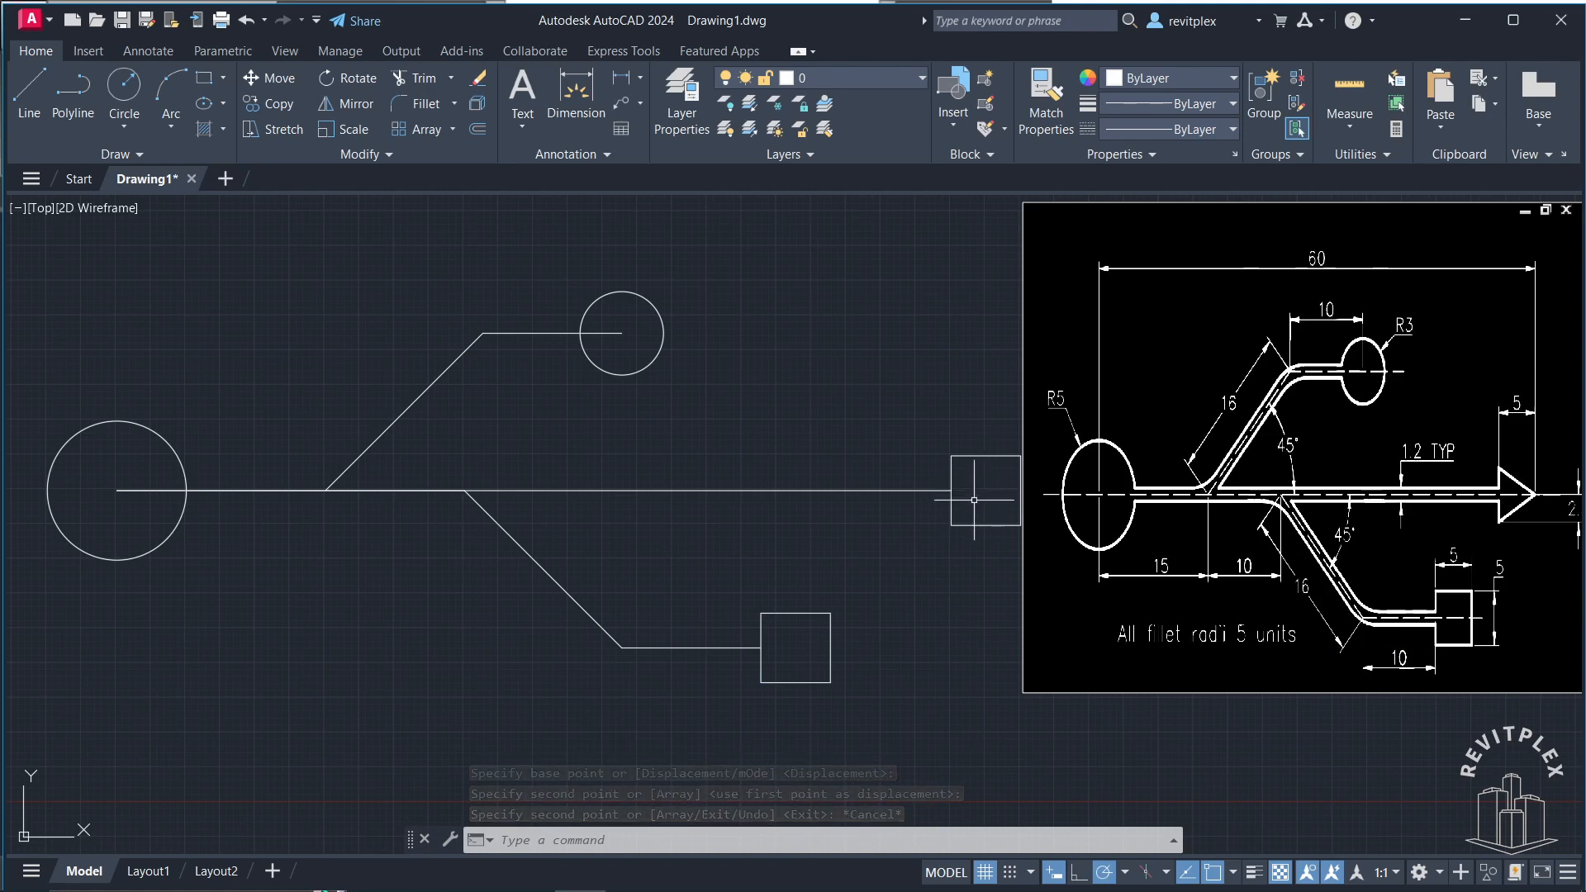
Step: Draw the arrowhead lines in the copied square, from its upper-left corner to the right edge's midpoint and back to the lower-left corner
{"action": "type", "text": "l"}
{"action": "key", "text": "Return"}
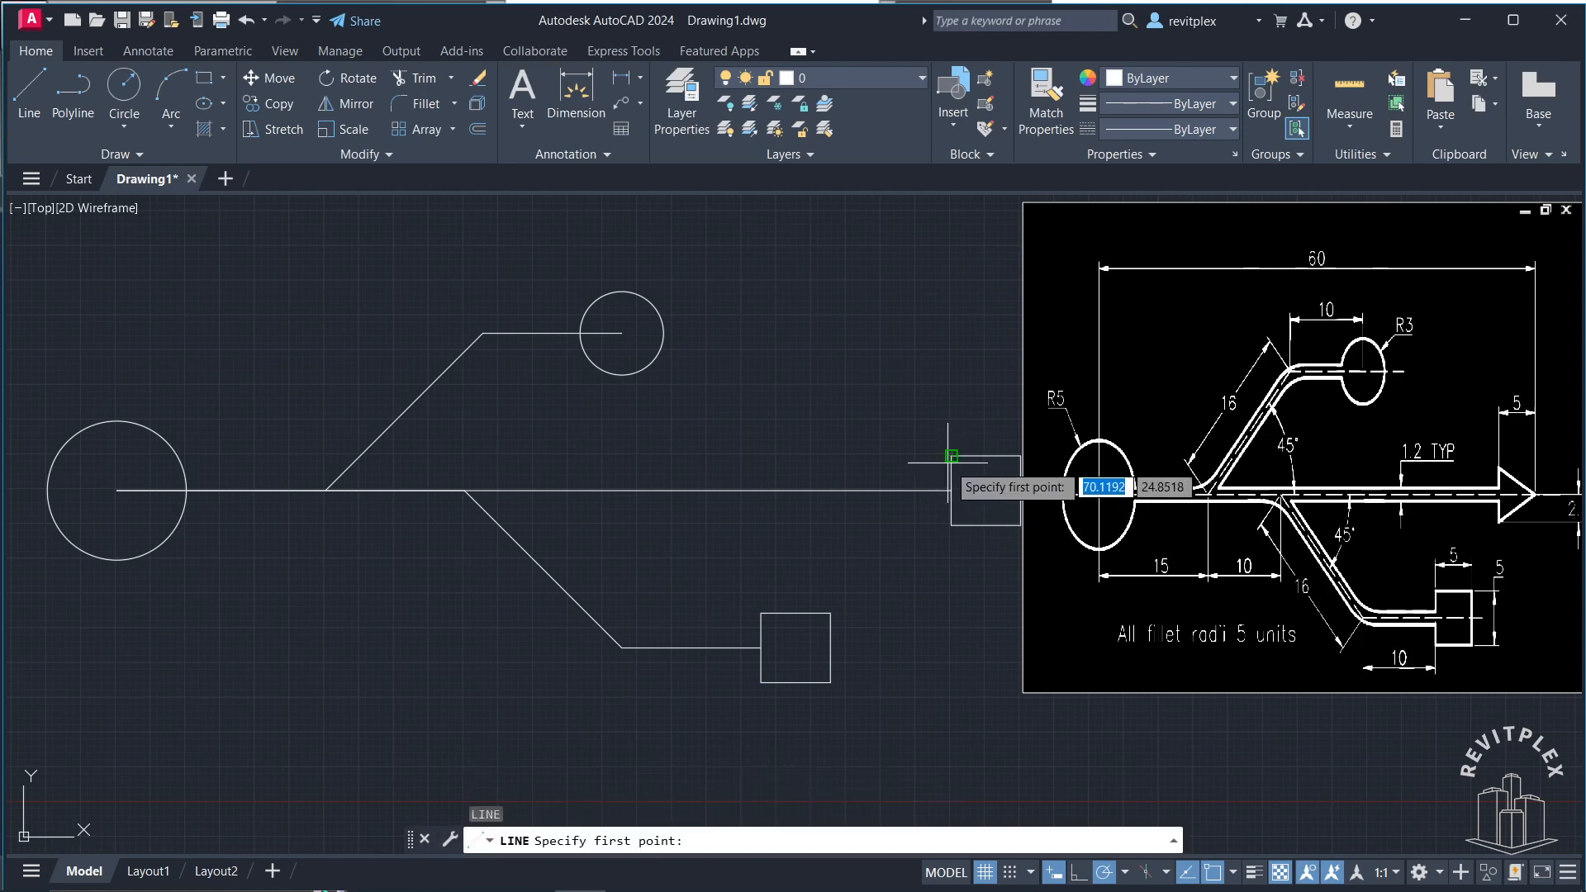
{"action": "left_click", "coordinate": [950, 458]}
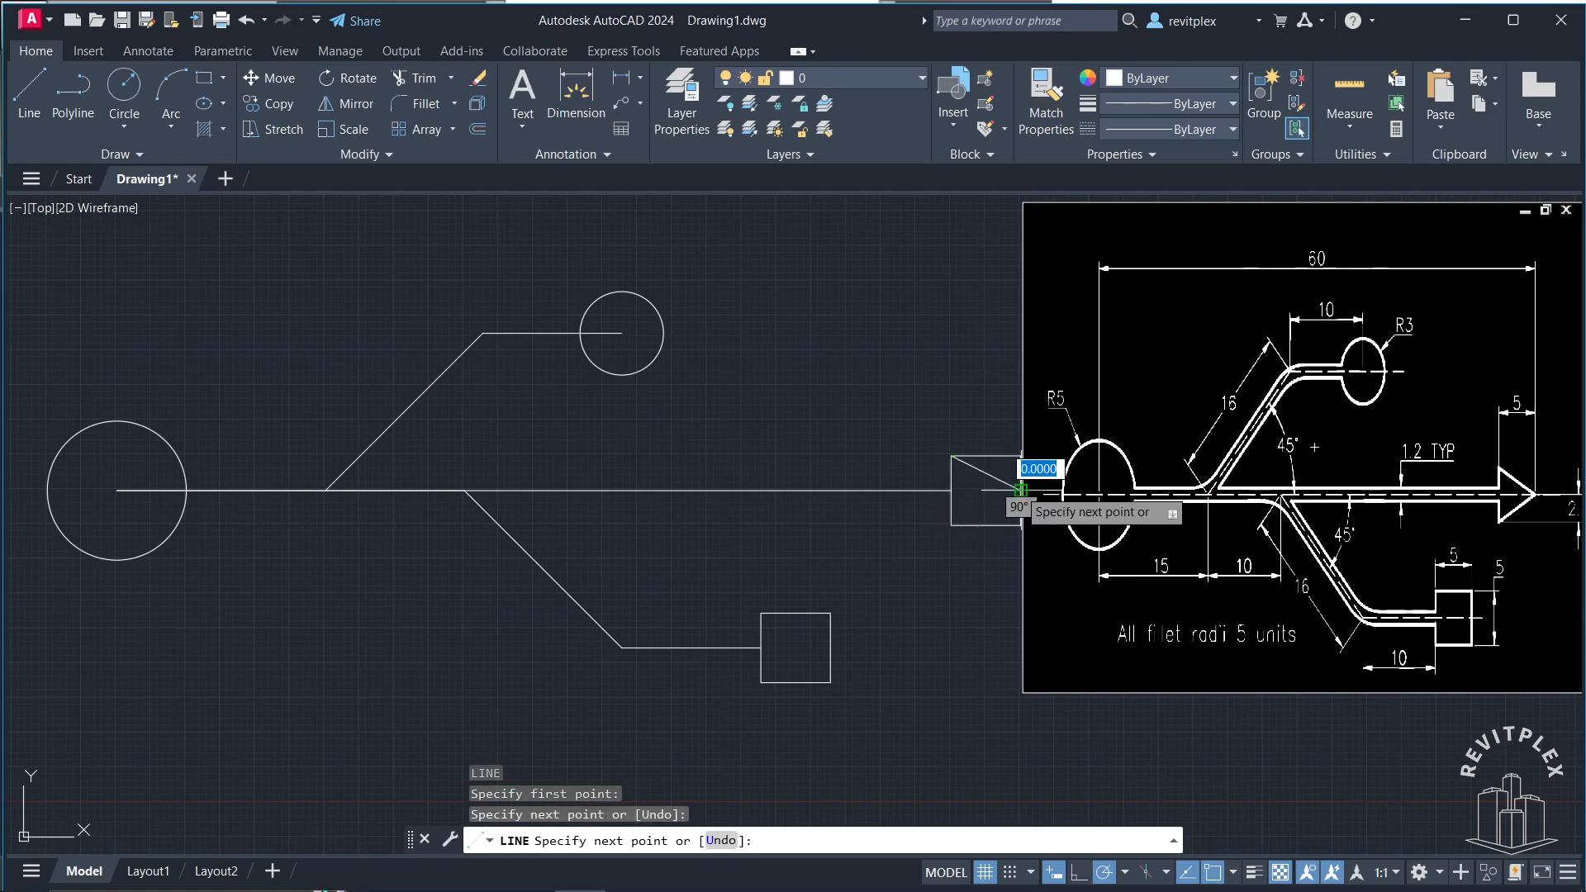
{"action": "left_click", "coordinate": [951, 525]}
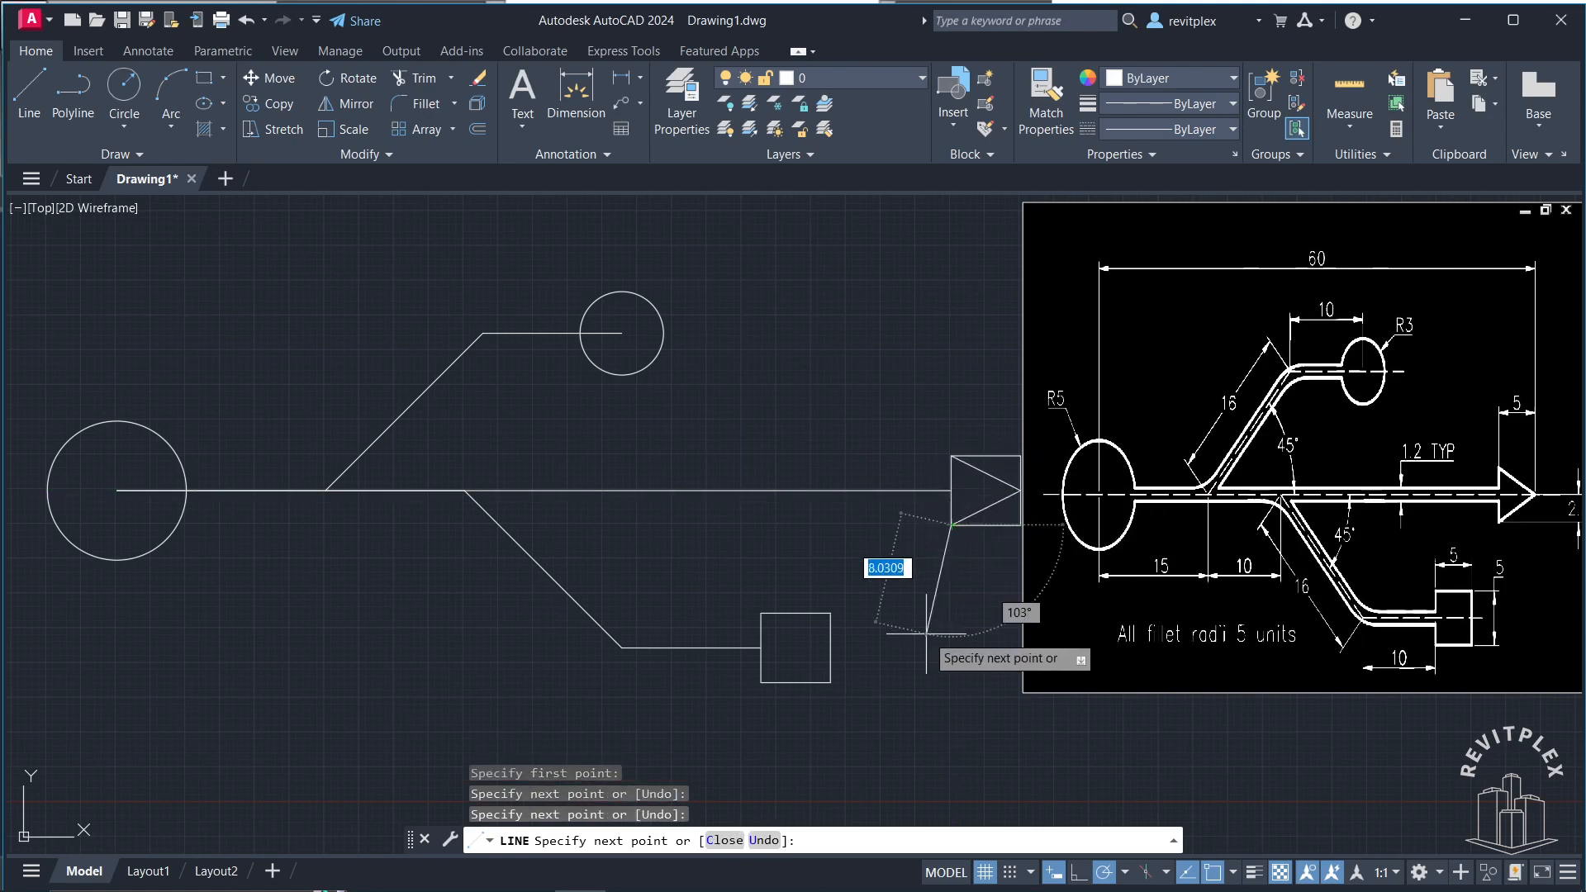
{"action": "key", "text": "Escape"}
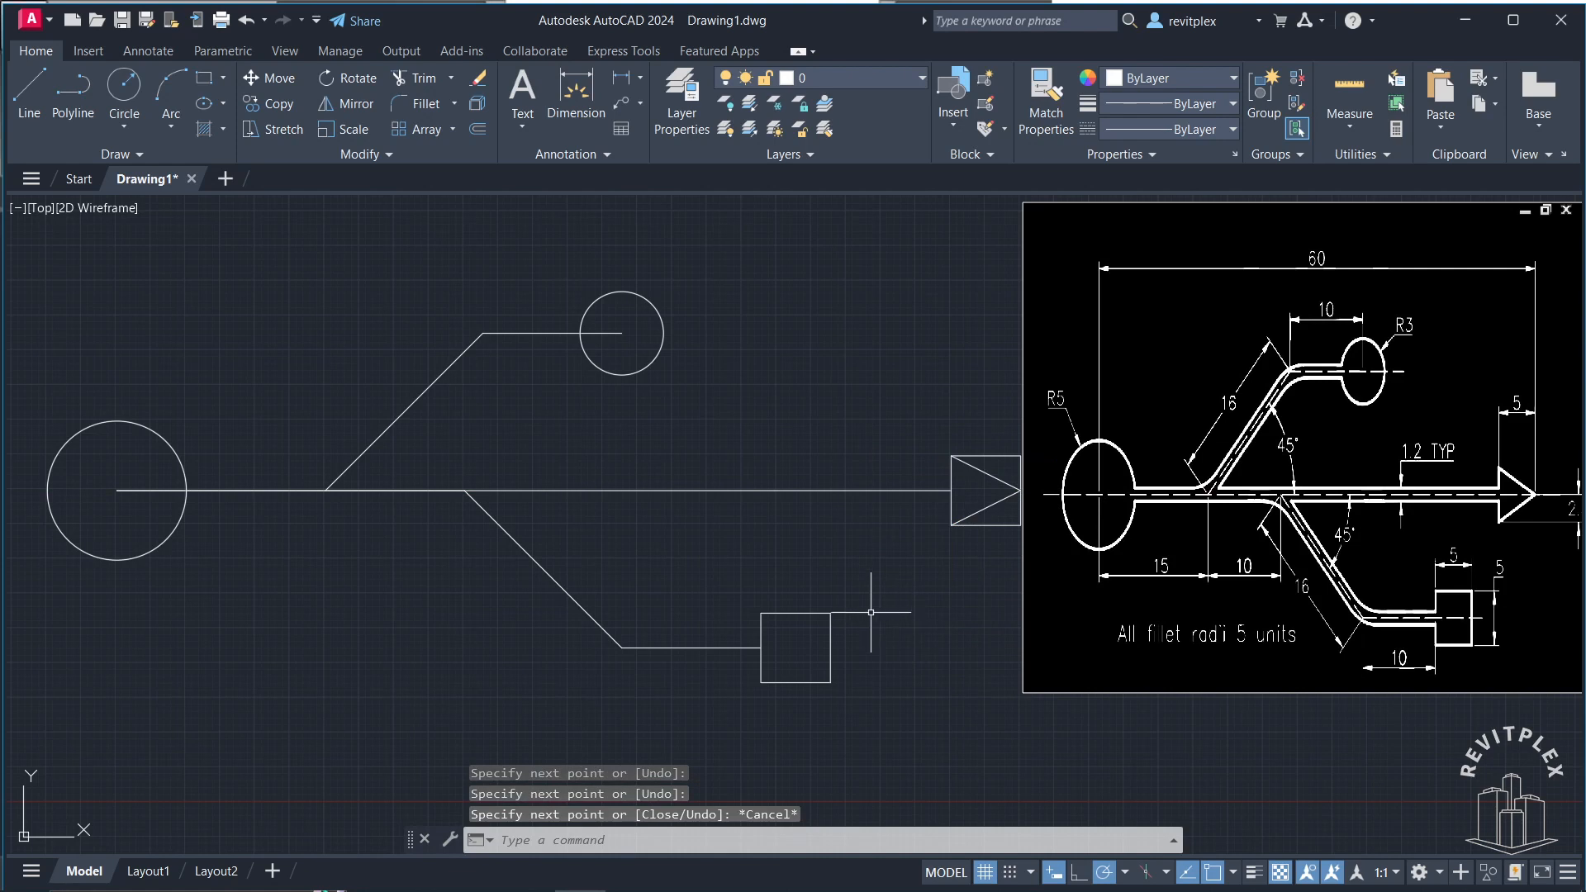
Step: Trim away the line ends inside both circles and the copied square's edges outside the arrowhead
{"action": "type", "text": "tr"}
{"action": "key", "text": "Return"}
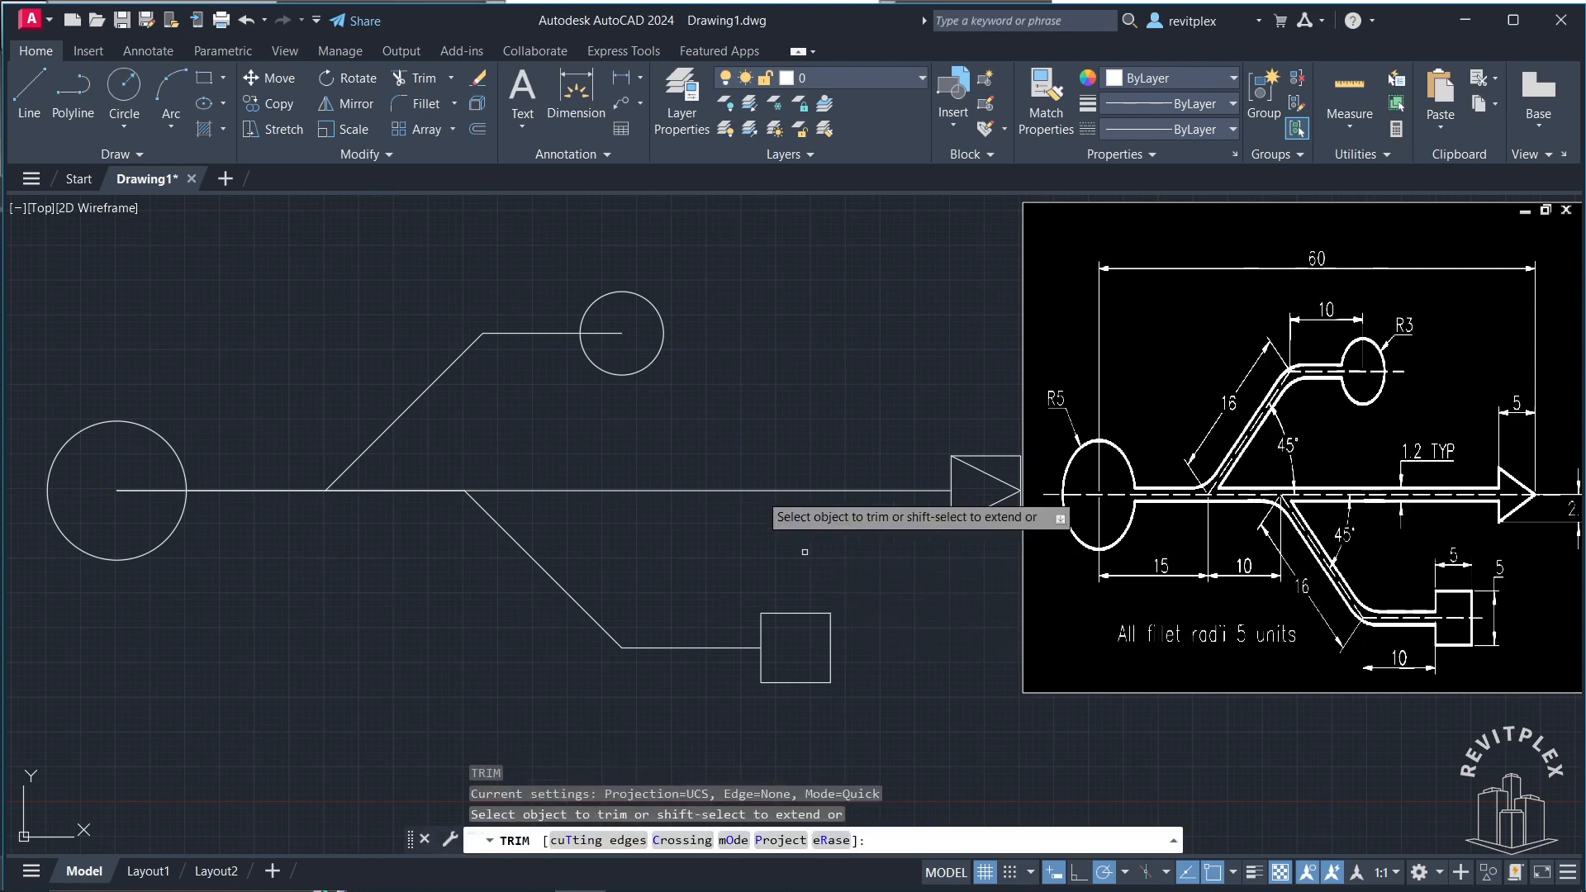
{"action": "left_click", "coordinate": [608, 333]}
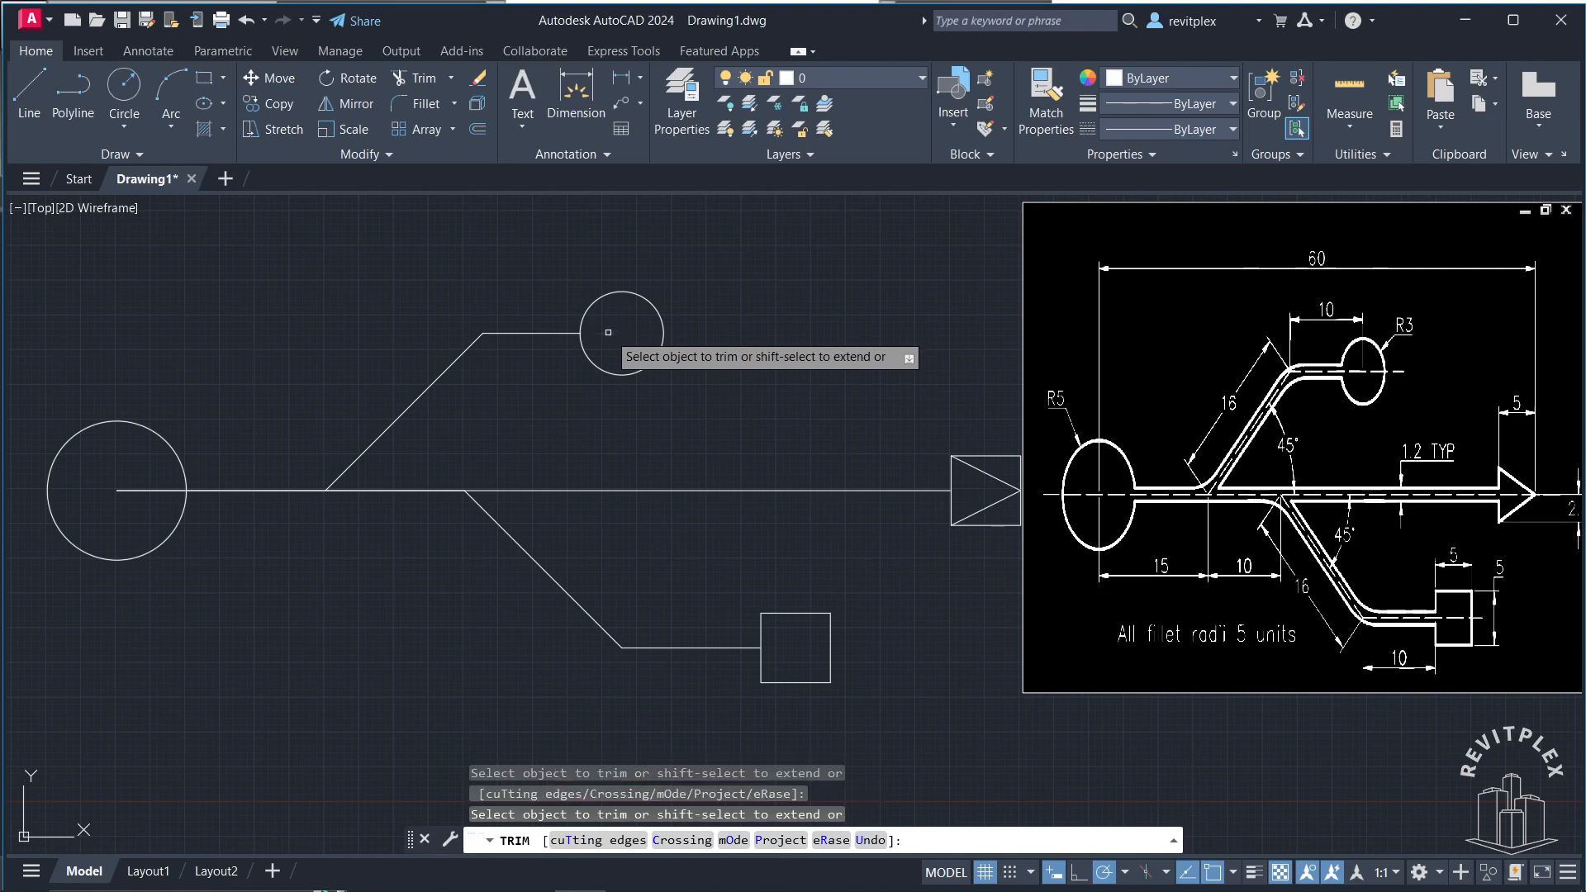
{"action": "left_click", "coordinate": [158, 490]}
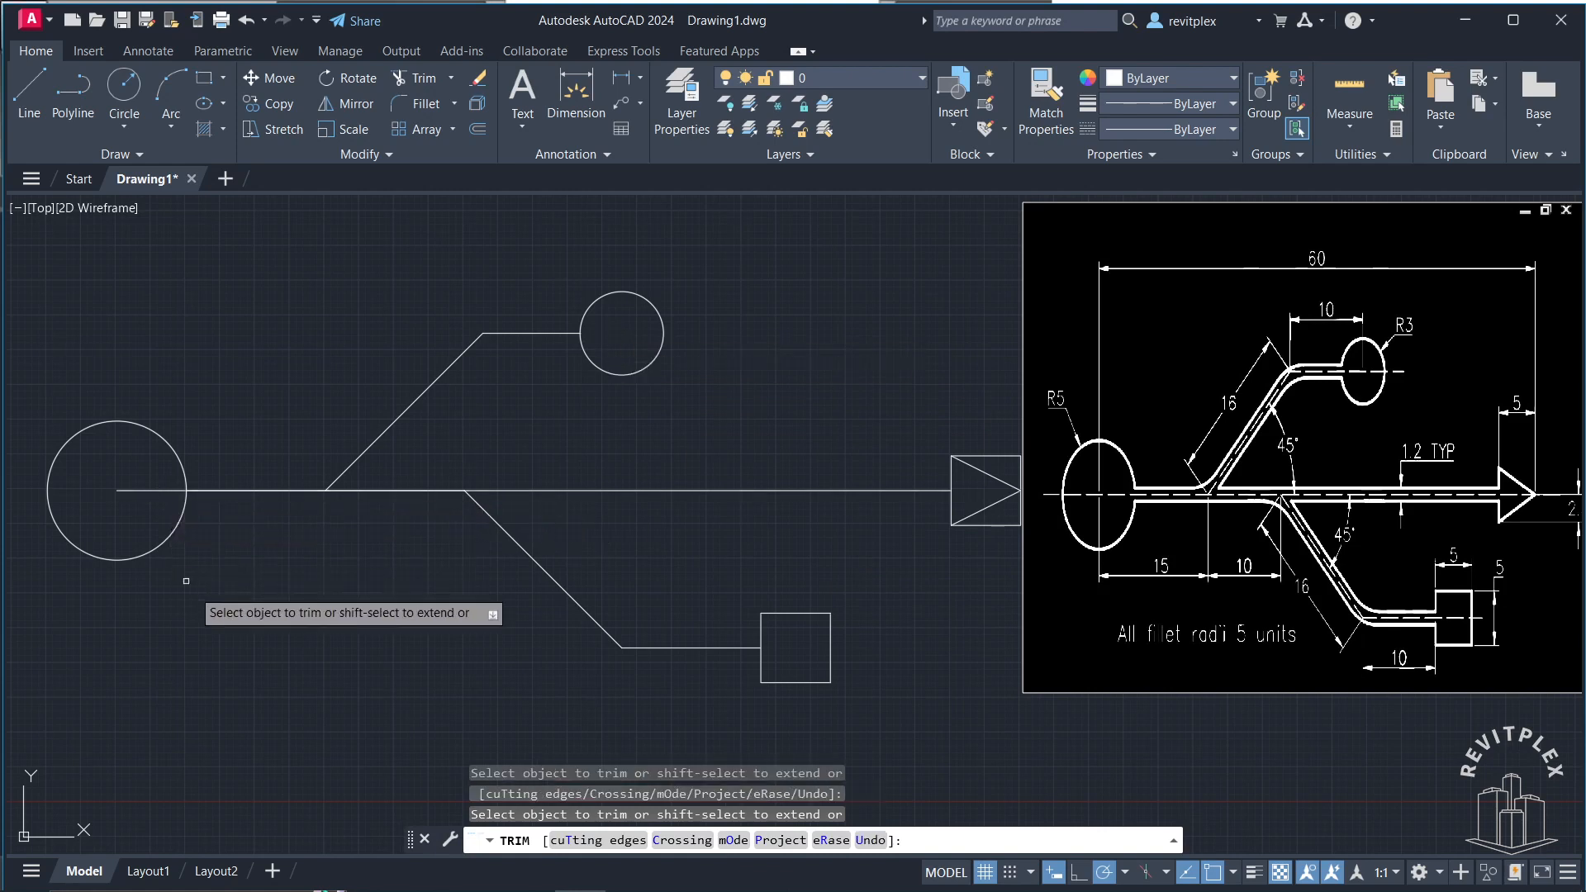
{"action": "left_click", "coordinate": [153, 490]}
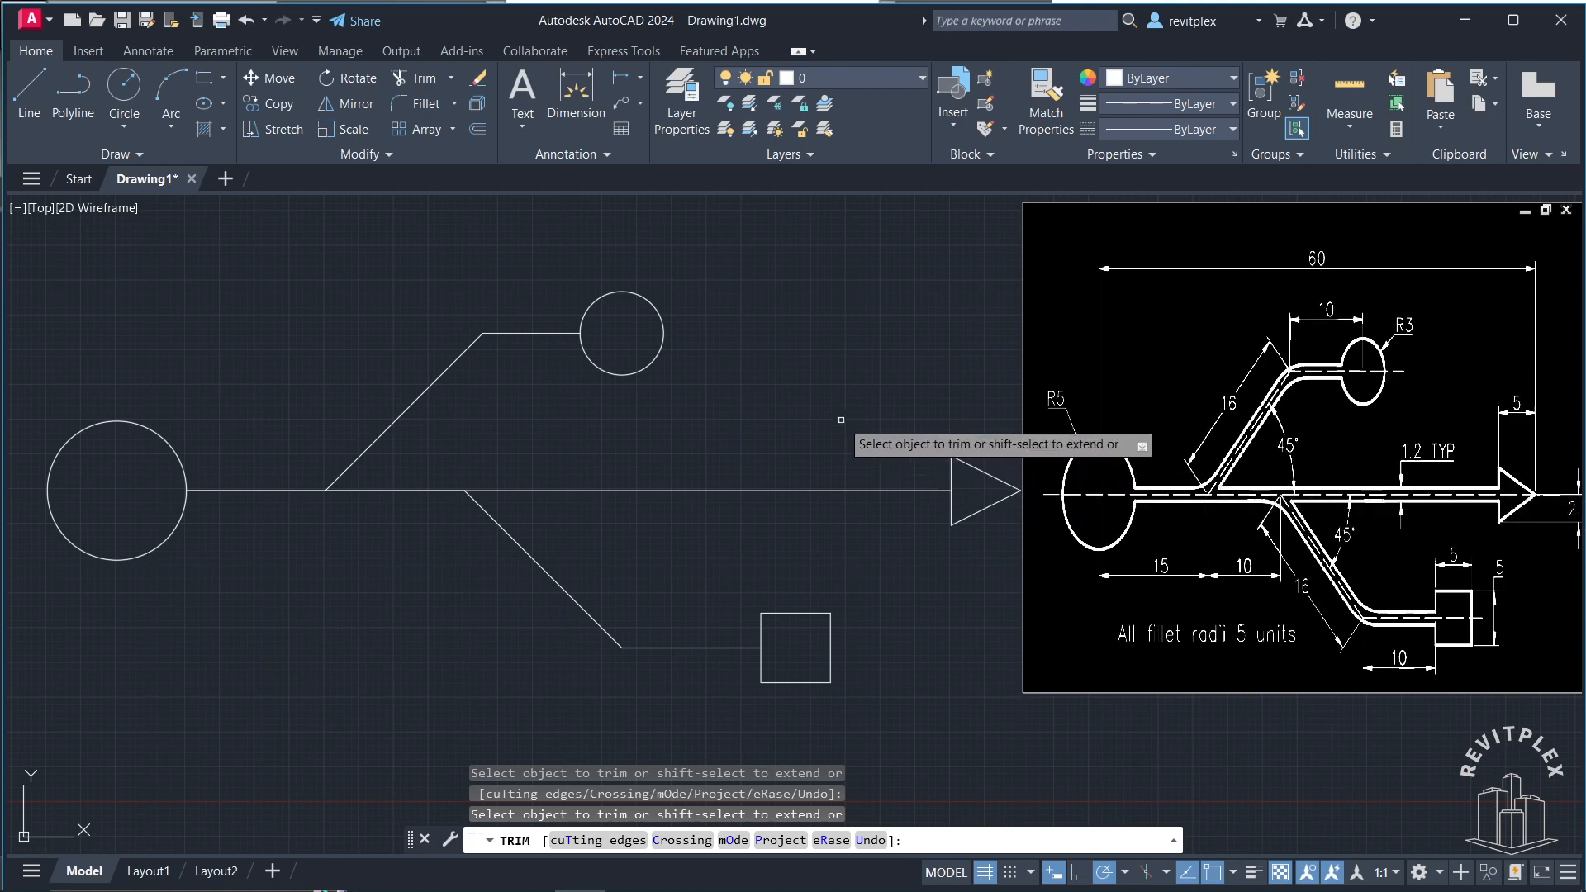
{"action": "key", "text": "Escape"}
Step: Try to offset the centre line's left segment and the upper branch by 0.6 units, and undo the offsets
{"action": "type", "text": "o"}
{"action": "key", "text": "Return"}
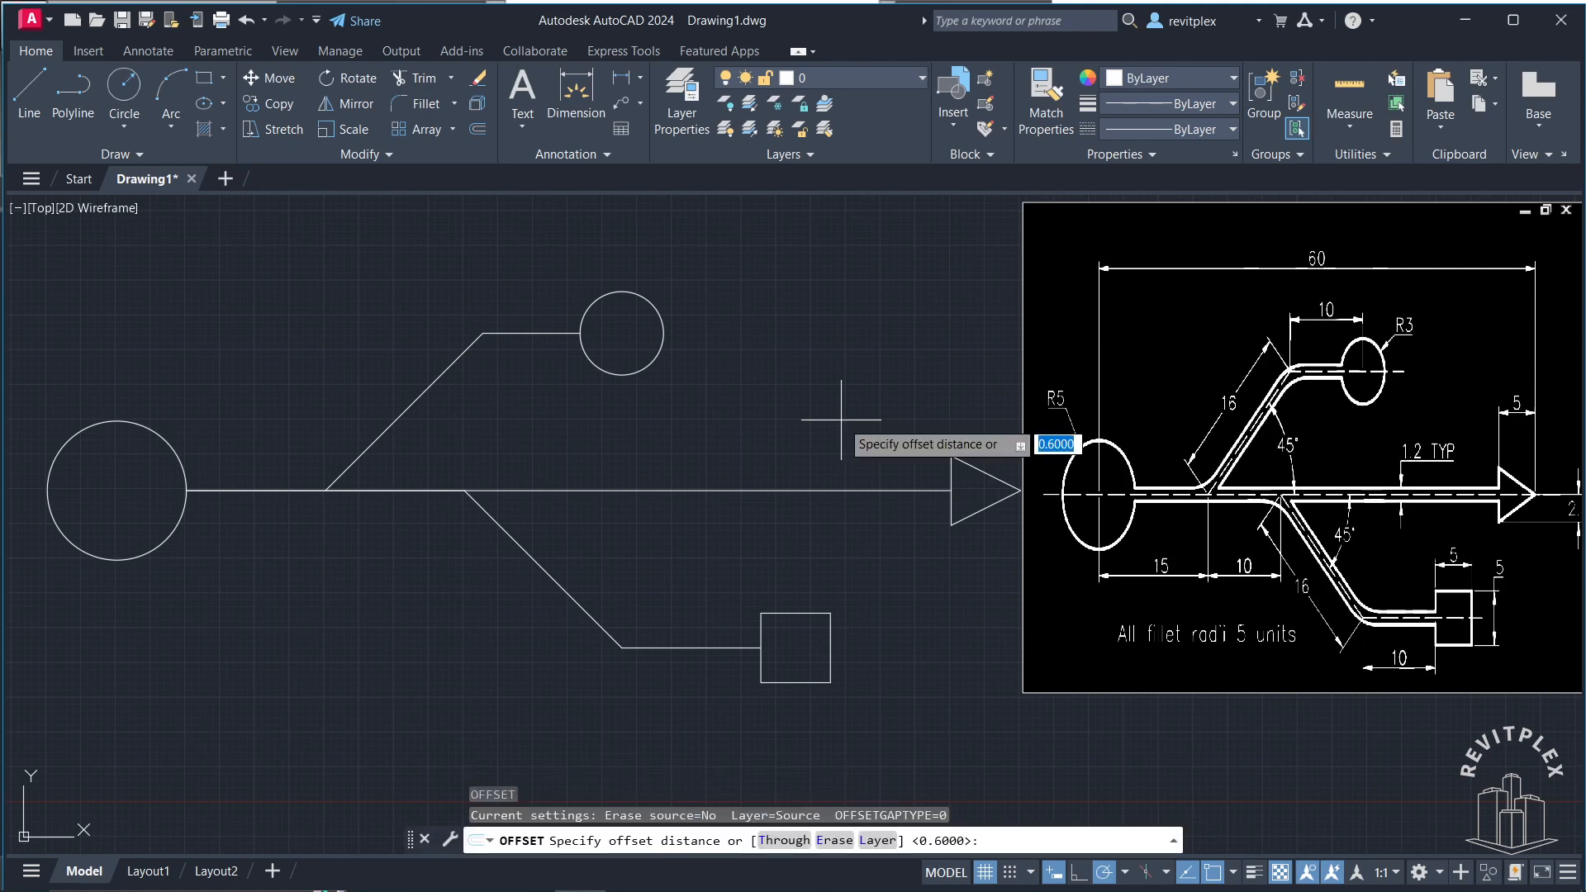
{"action": "key", "text": "Return"}
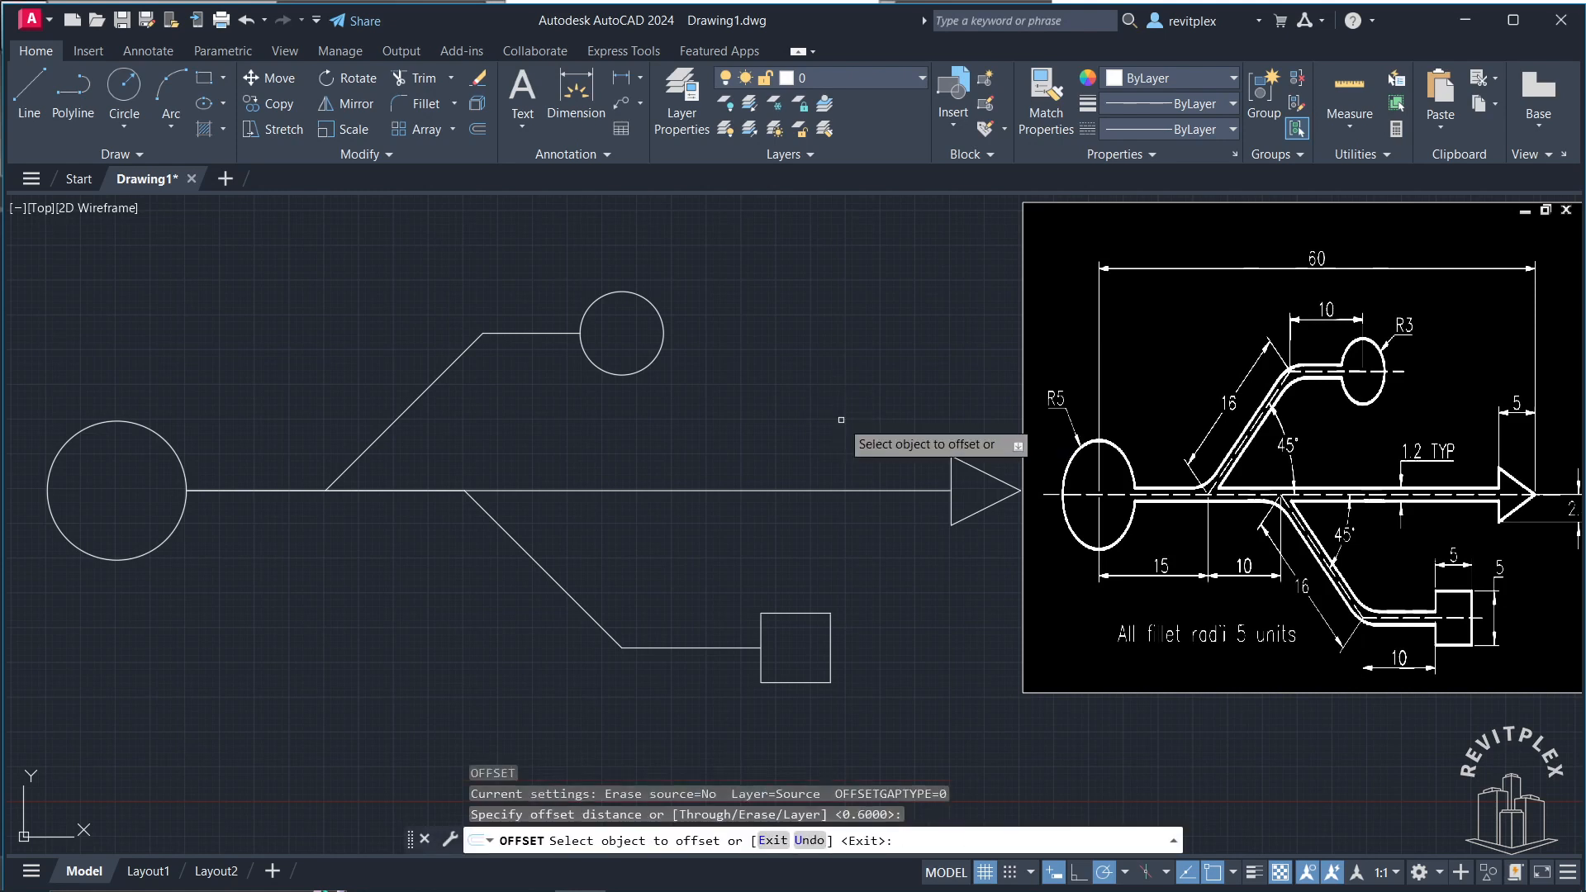
{"action": "left_click", "coordinate": [259, 490]}
{"action": "left_click", "coordinate": [267, 454]}
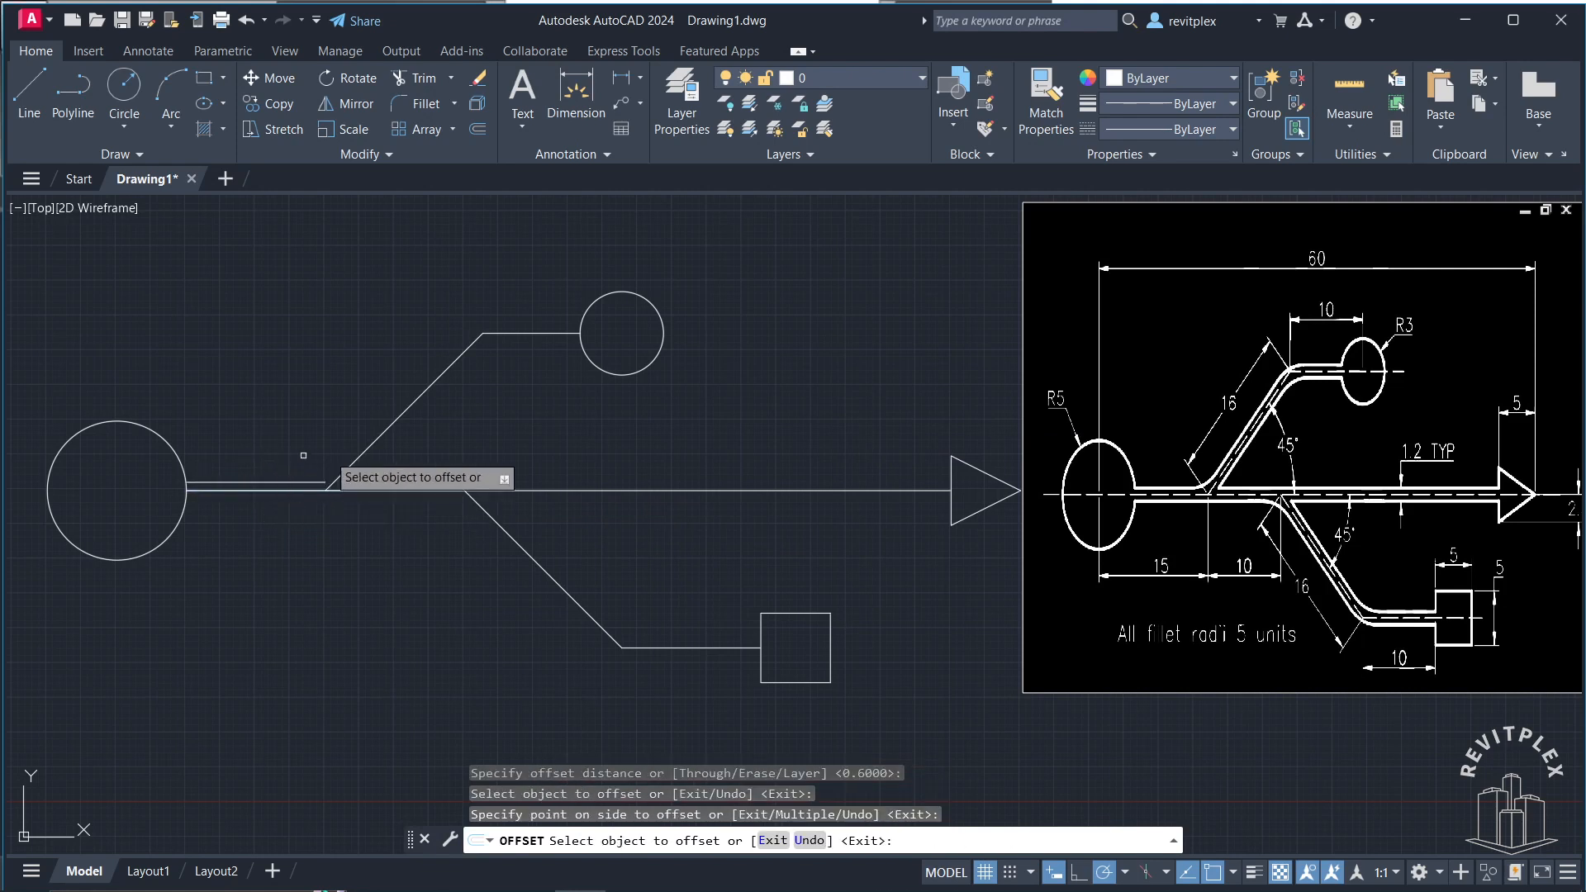
{"action": "left_click", "coordinate": [366, 451]}
{"action": "left_click", "coordinate": [318, 435]}
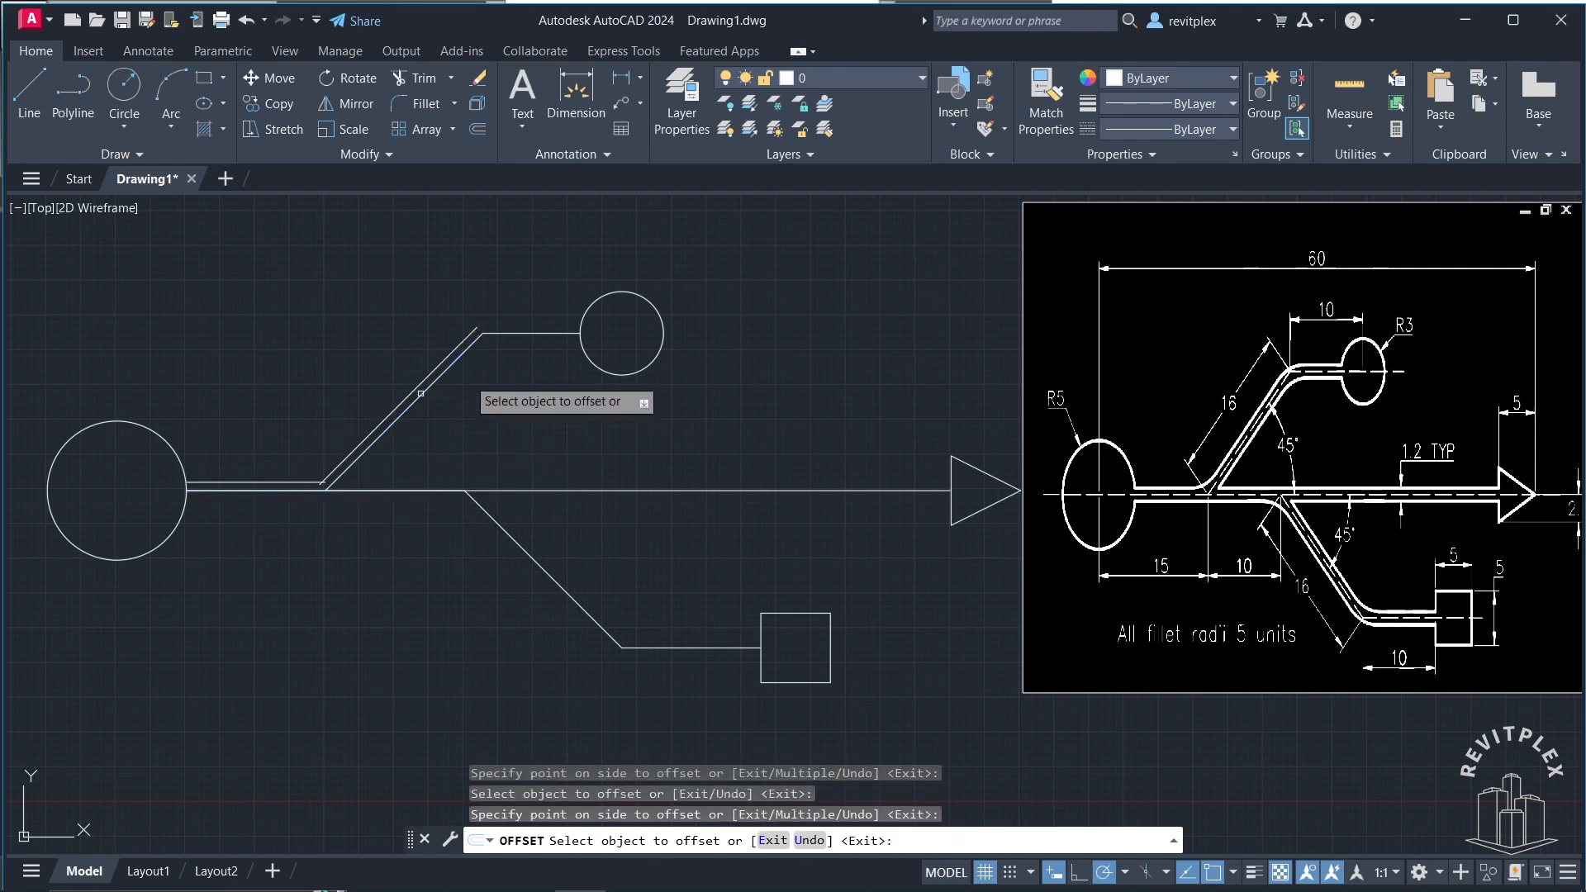
{"action": "left_click", "coordinate": [541, 333]}
{"action": "left_click", "coordinate": [516, 309]}
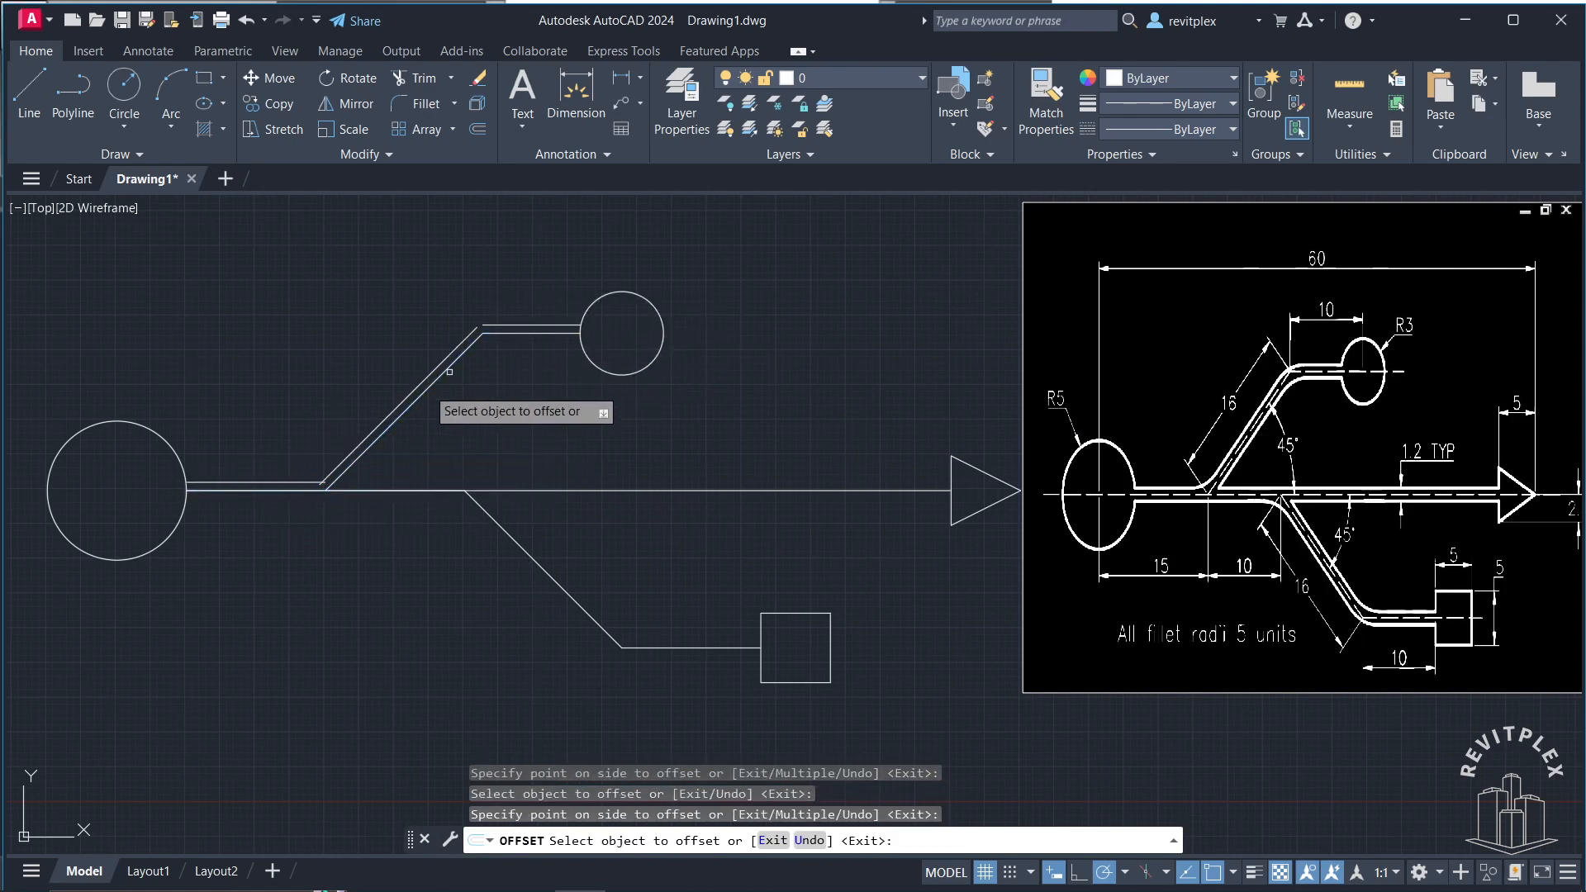
{"action": "left_click", "coordinate": [417, 400]}
{"action": "left_click", "coordinate": [425, 404]}
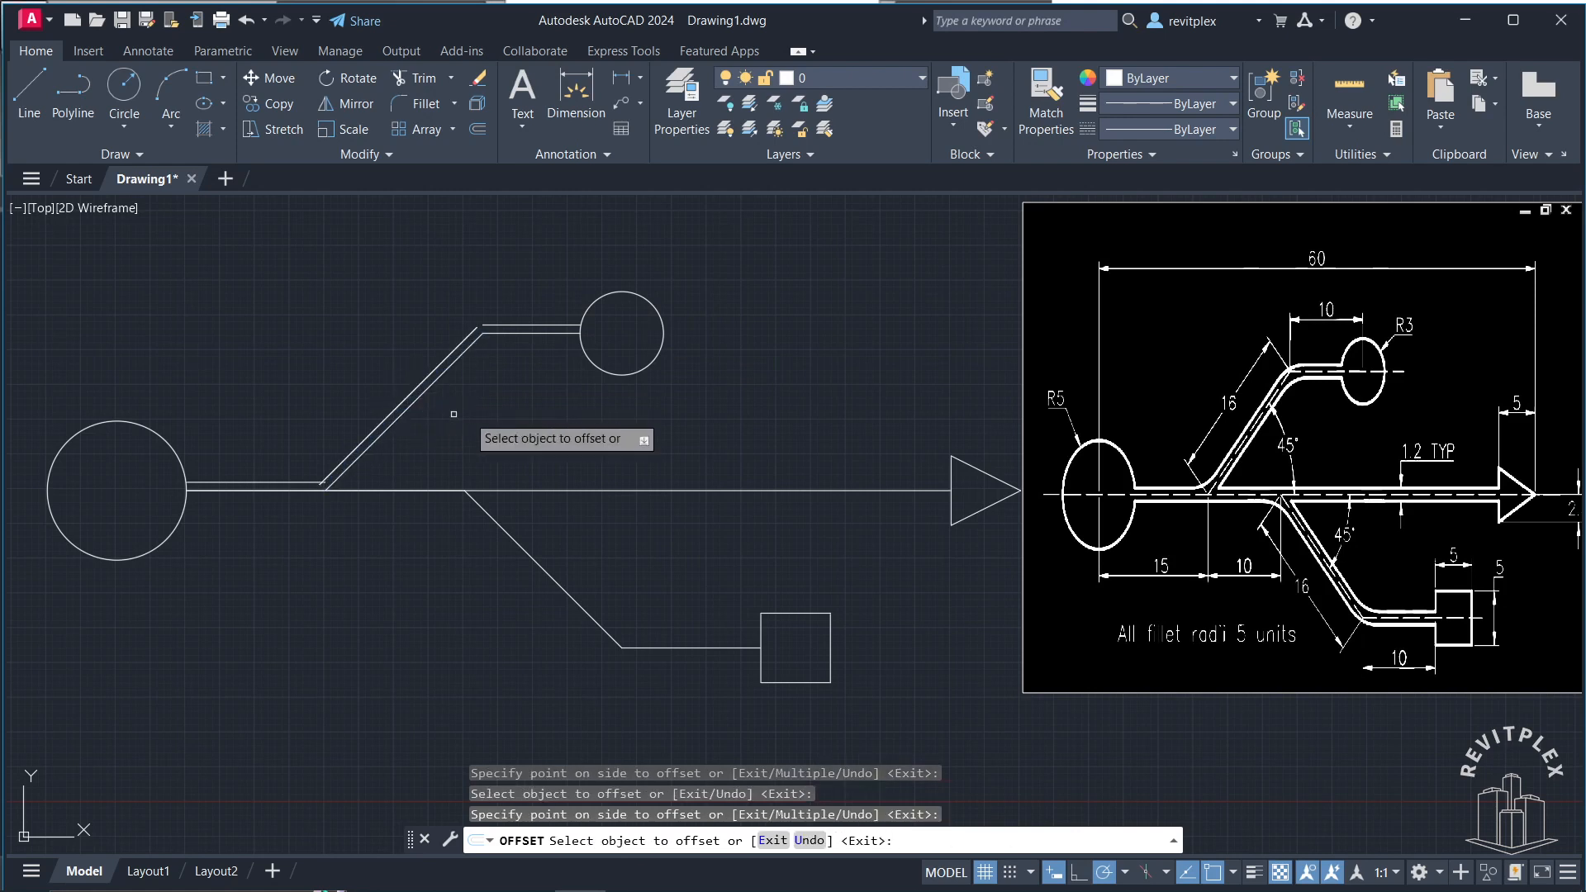
{"action": "left_click", "coordinate": [423, 391]}
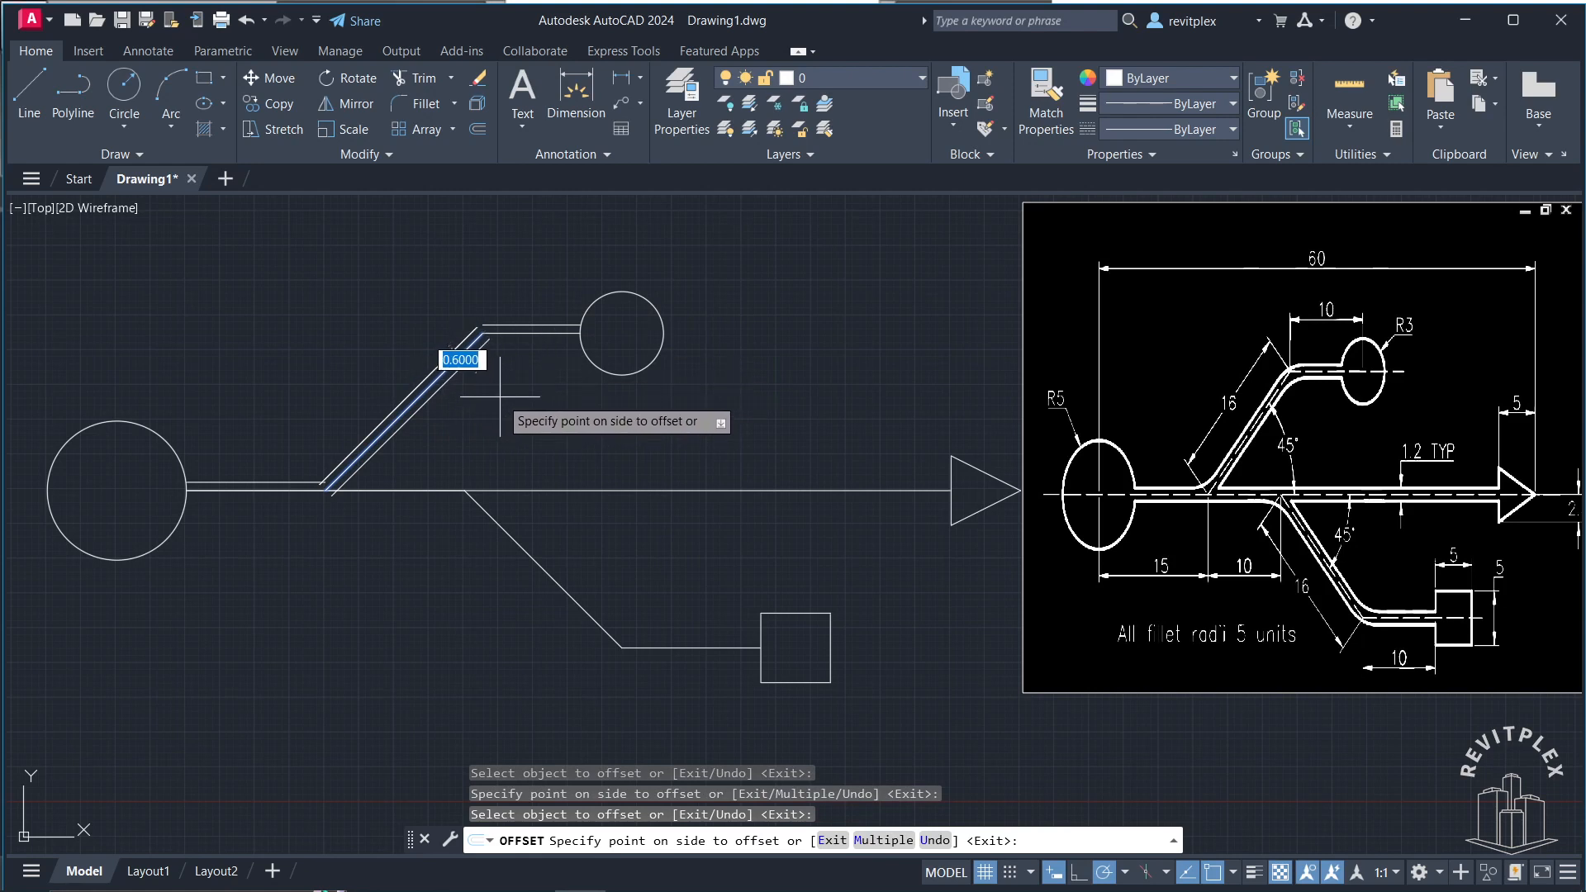
{"action": "key", "text": "Escape"}
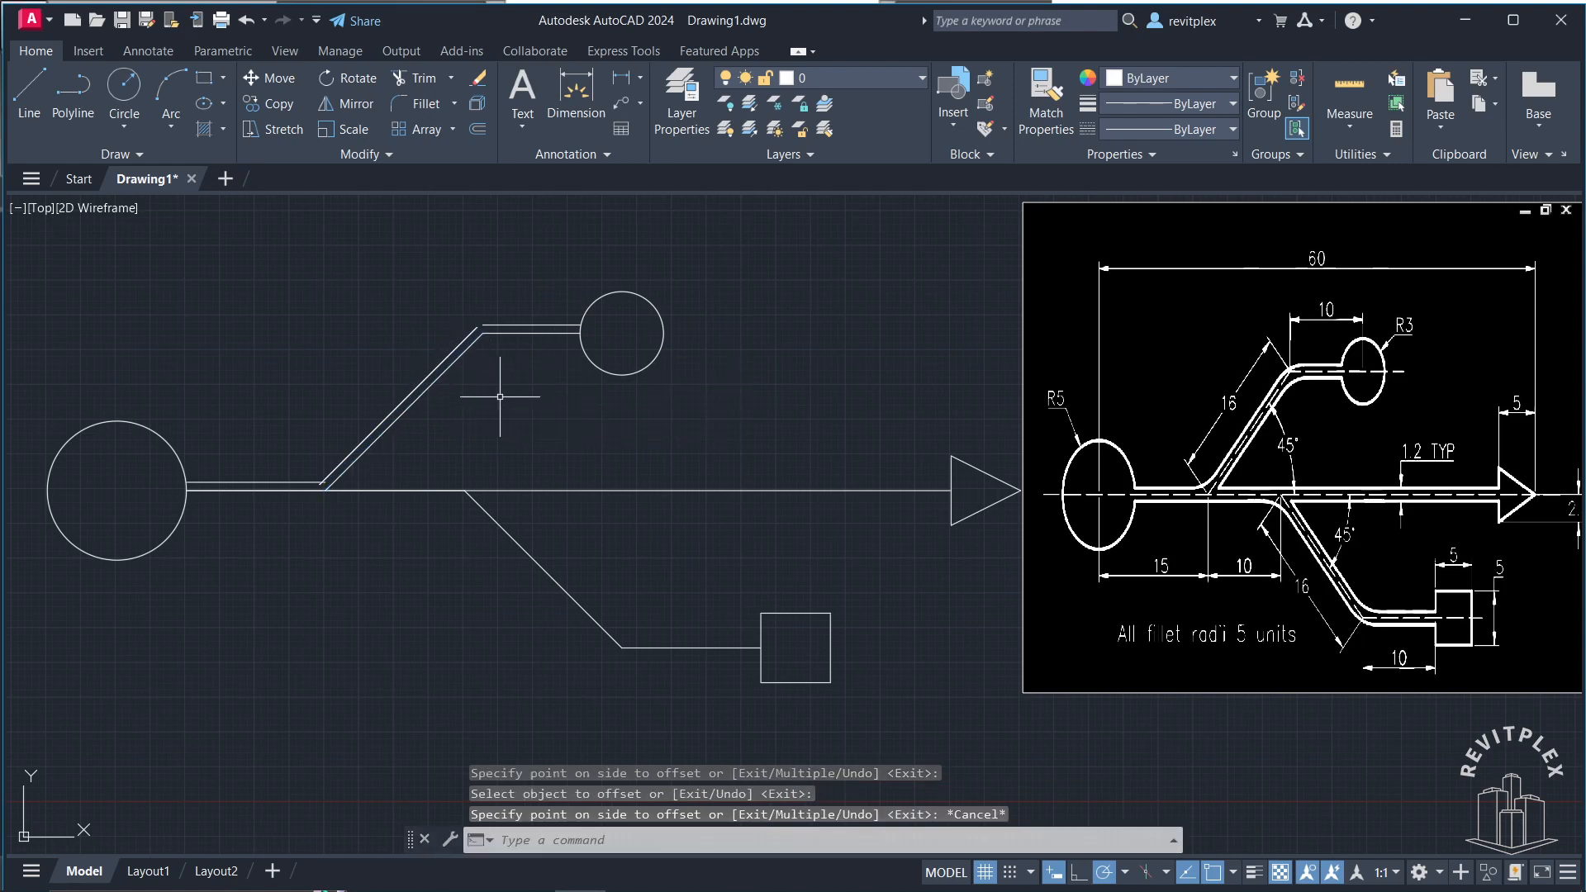
{"action": "key", "text": "ctrl+z"}
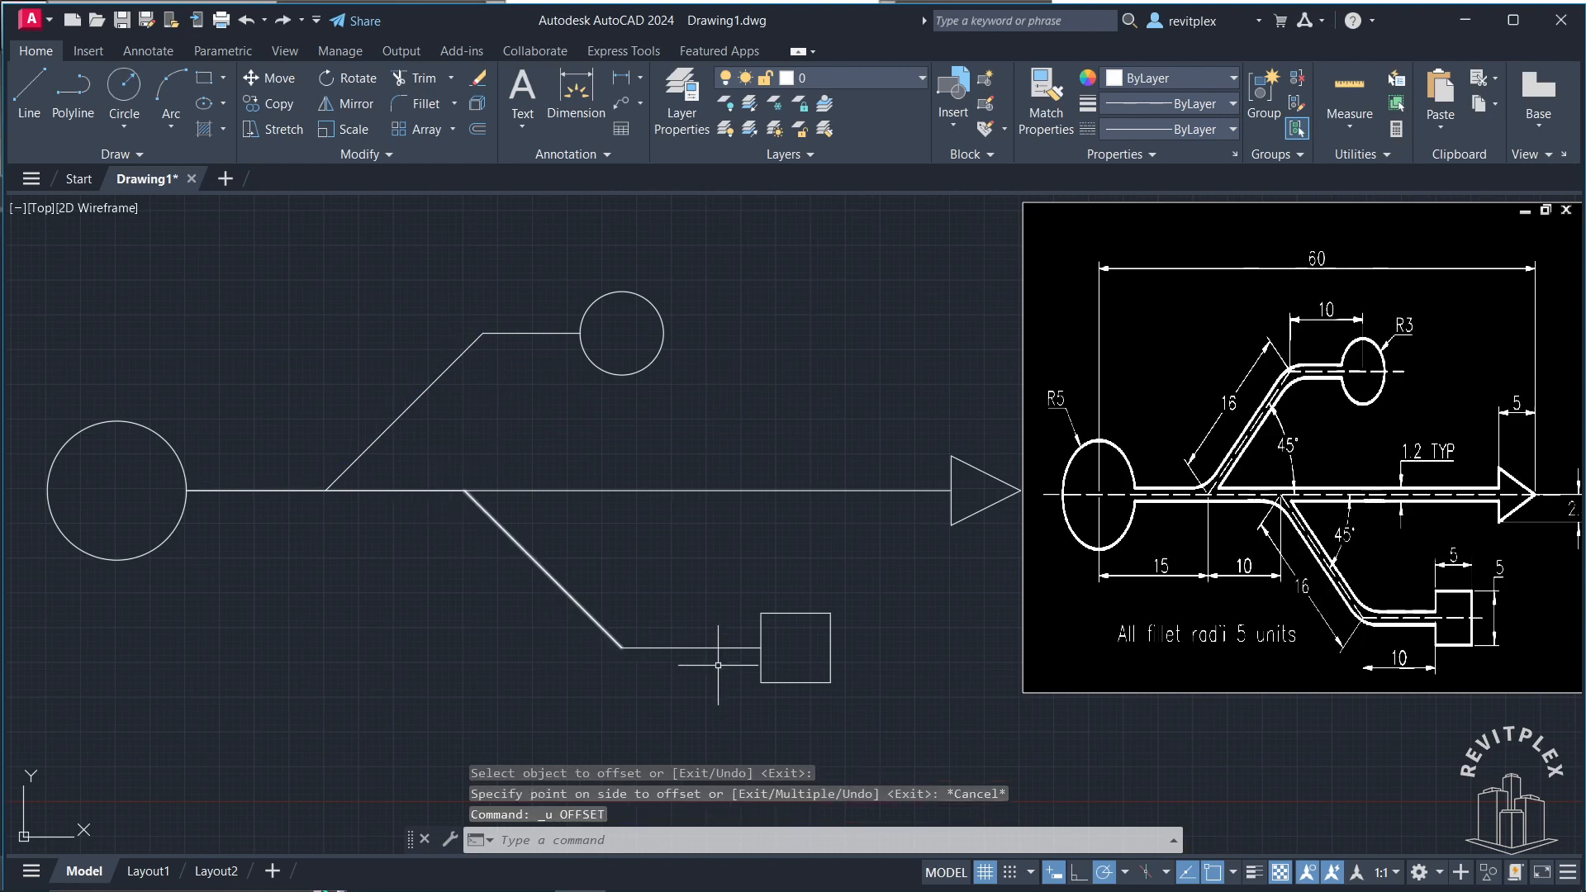
Step: Delete the duplicate and overlapping lines across the whole drawing with Overkill, using its default settings
{"action": "left_click", "coordinate": [956, 704]}
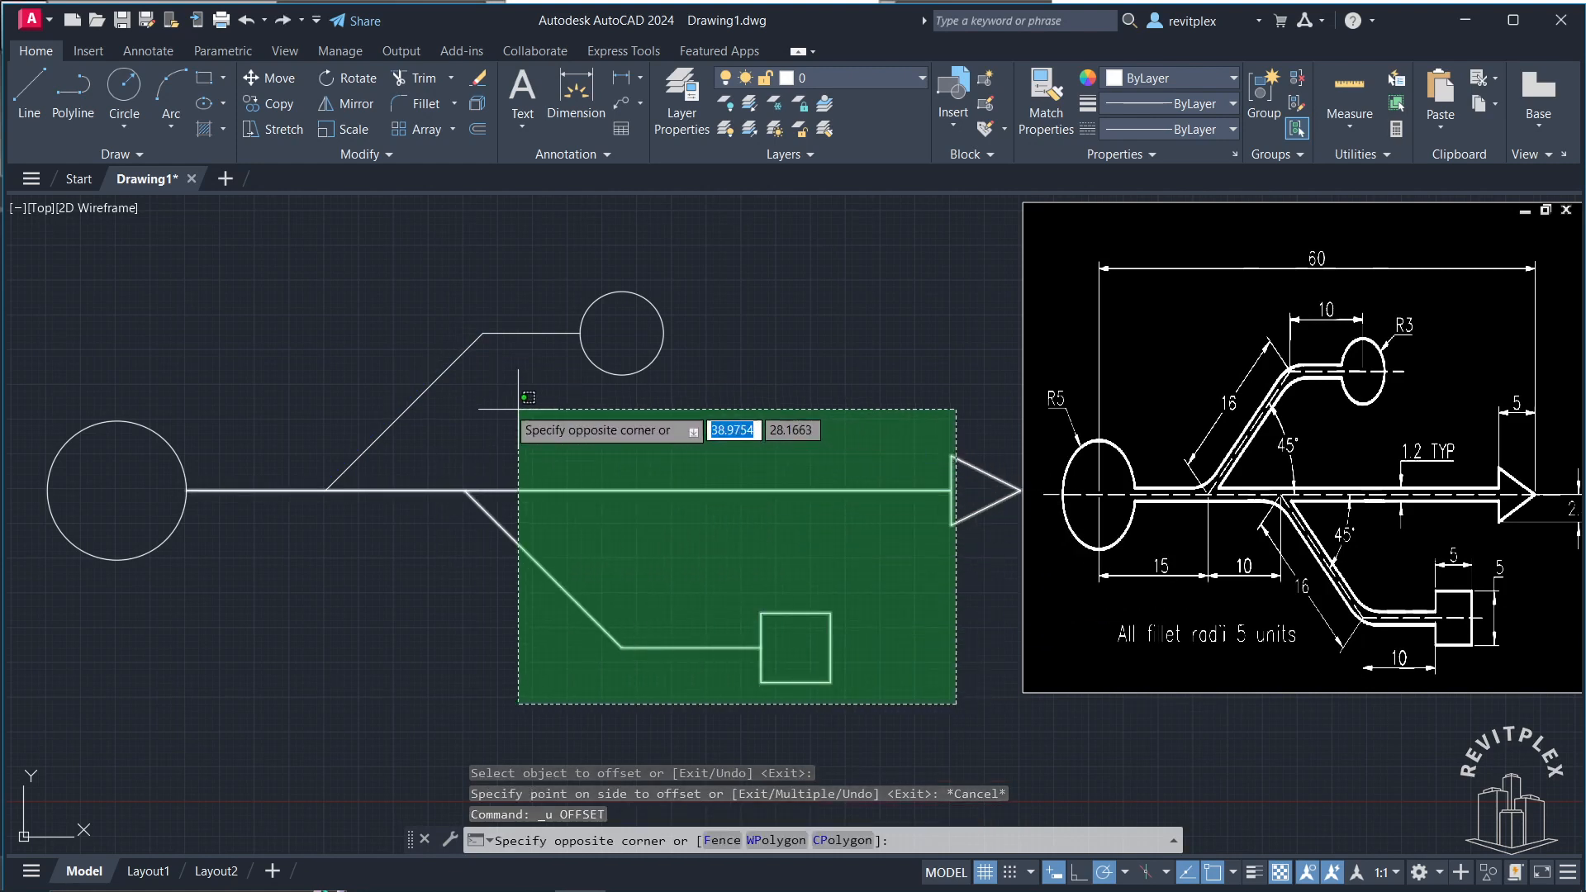
{"action": "left_click", "coordinate": [119, 317]}
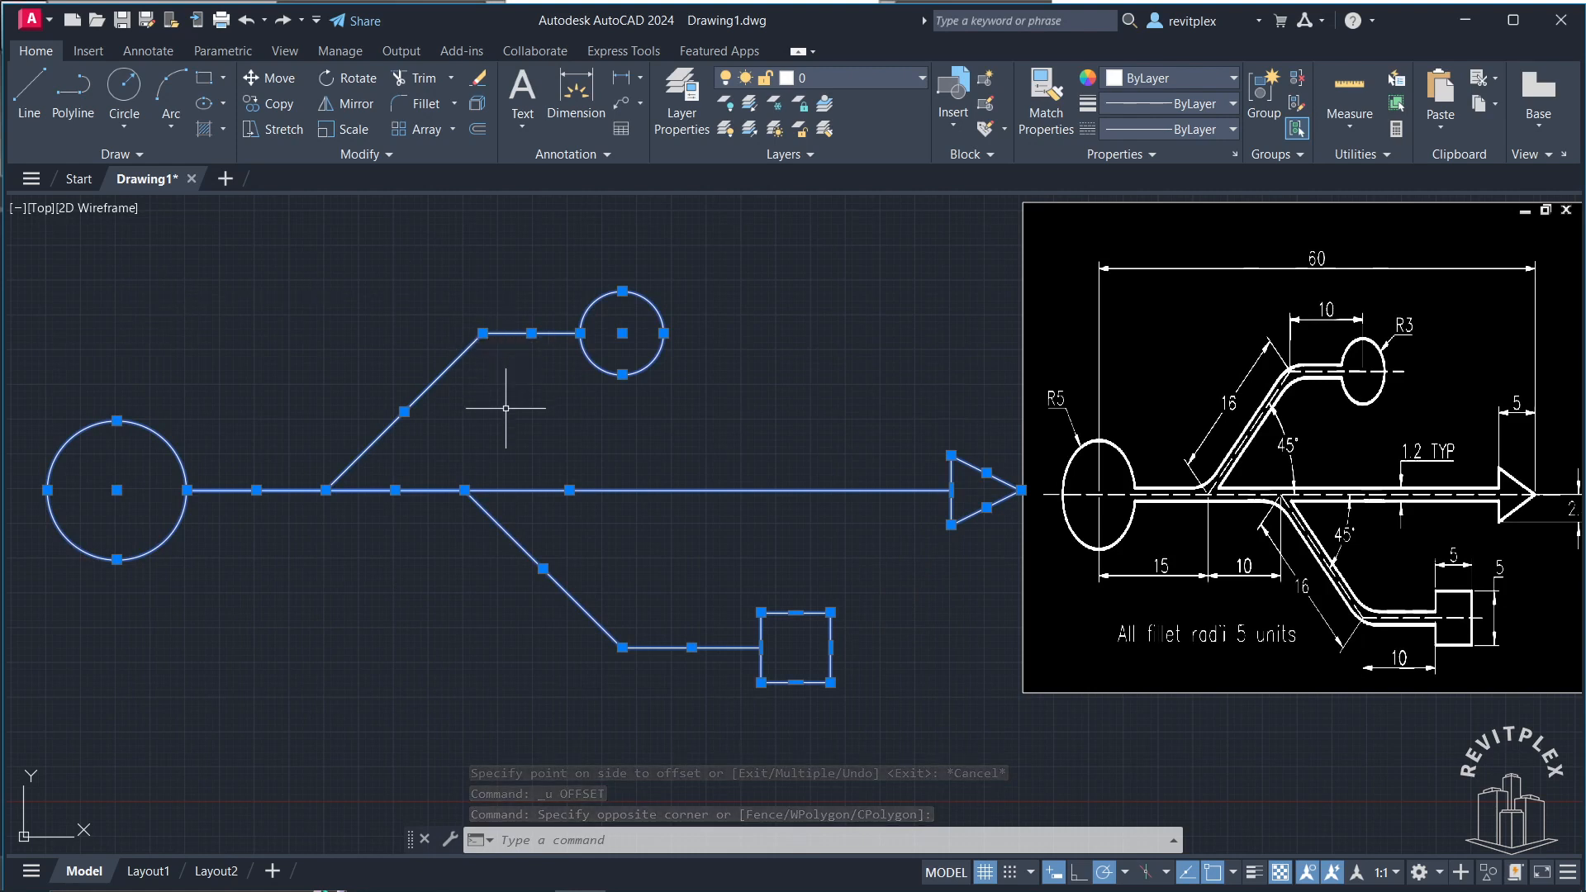
{"action": "type", "text": "p"}
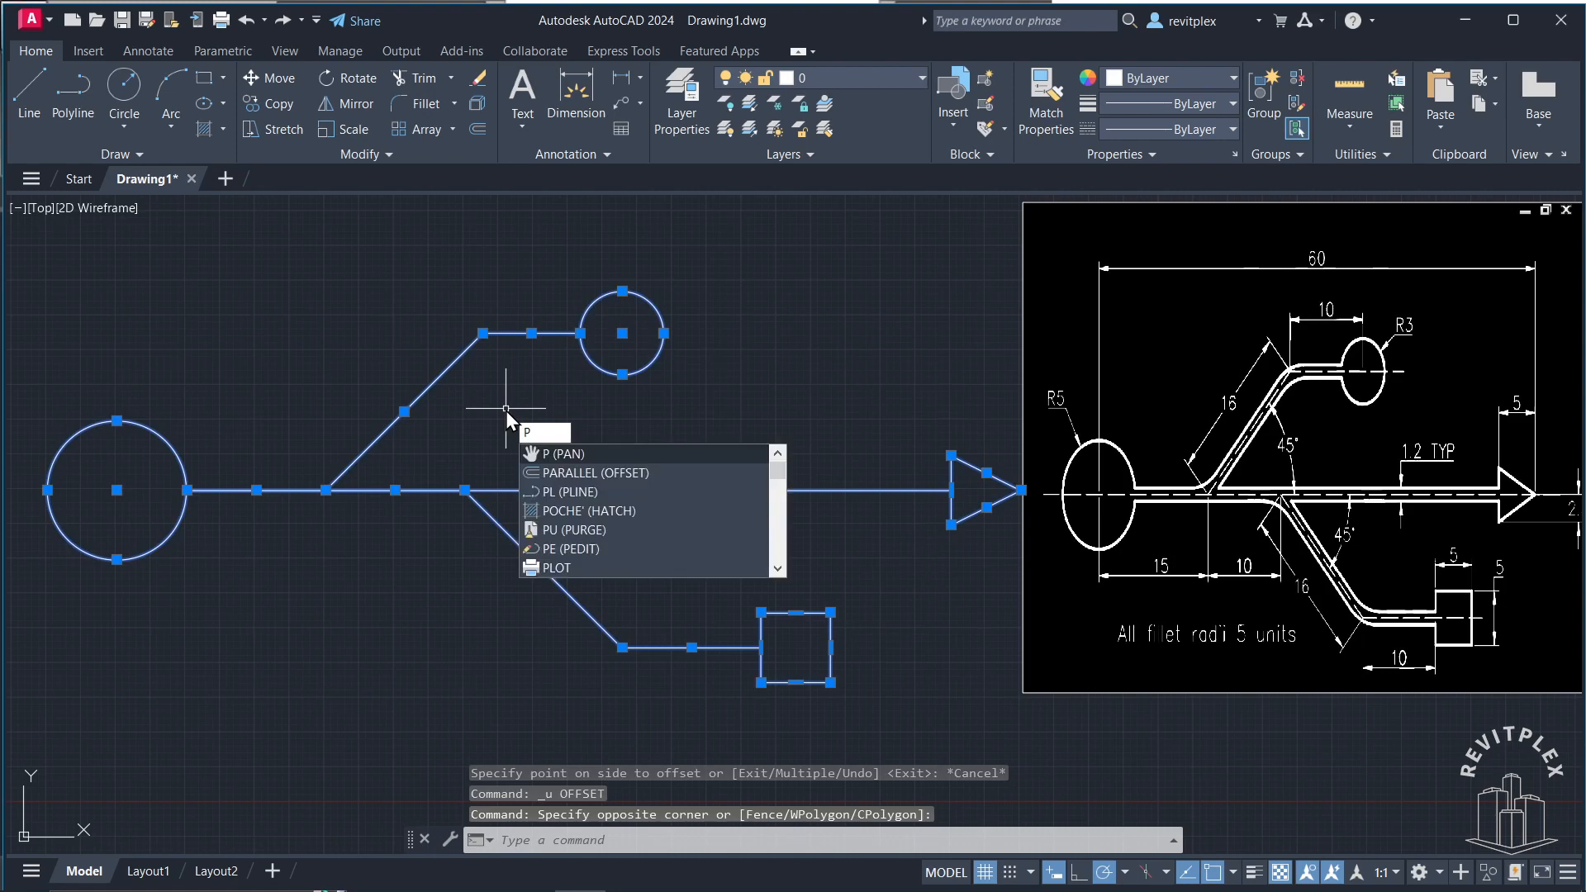
{"action": "key", "text": "BackSpace"}
{"action": "type", "text": "over"}
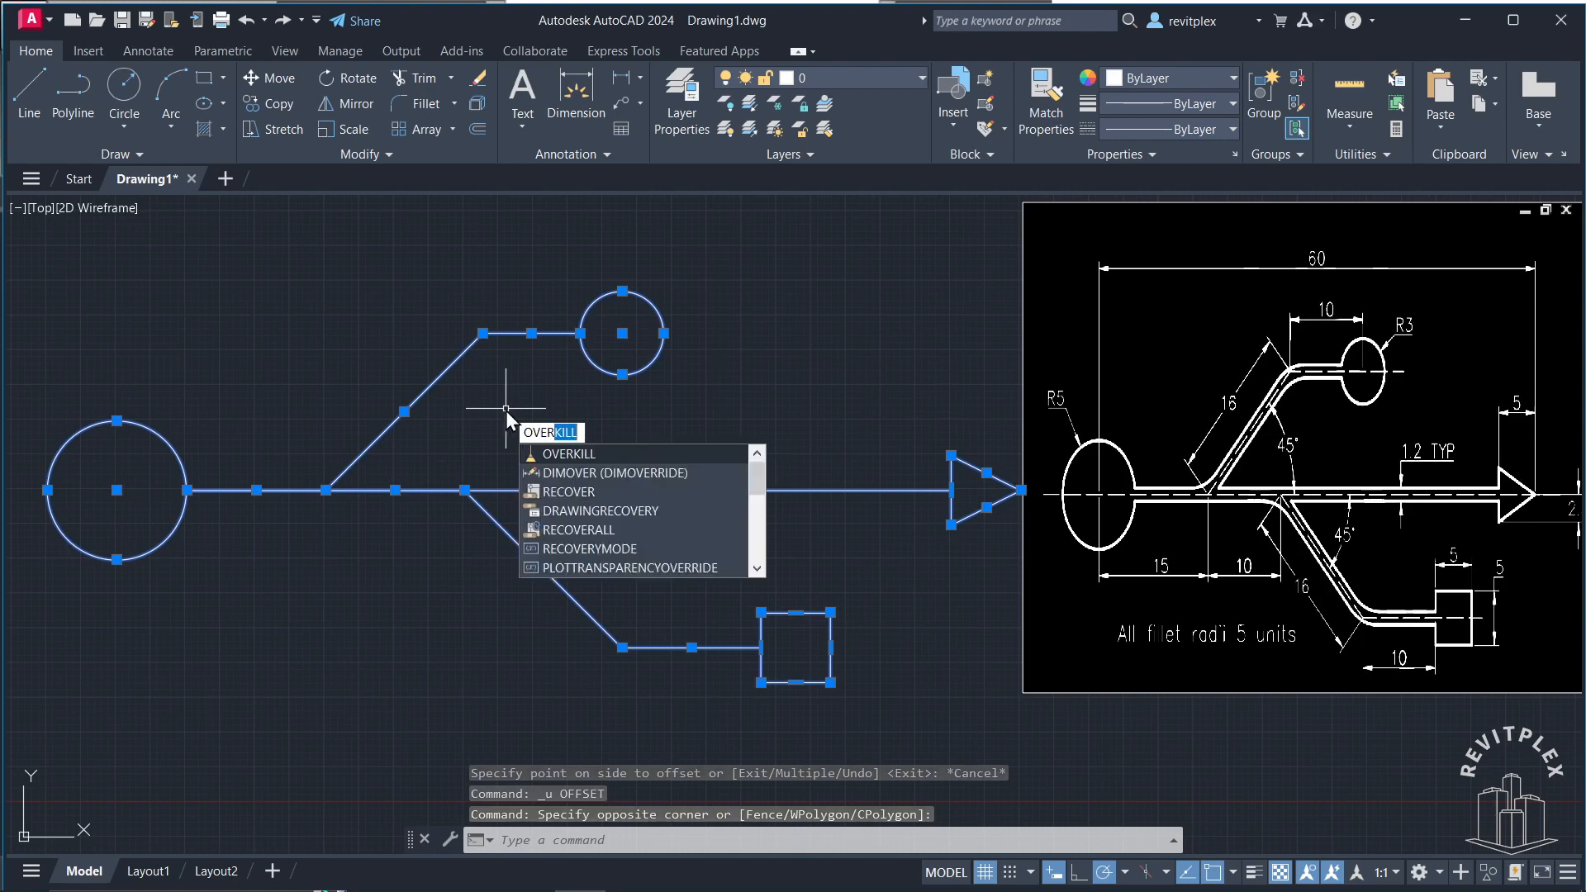
{"action": "key", "text": "Return"}
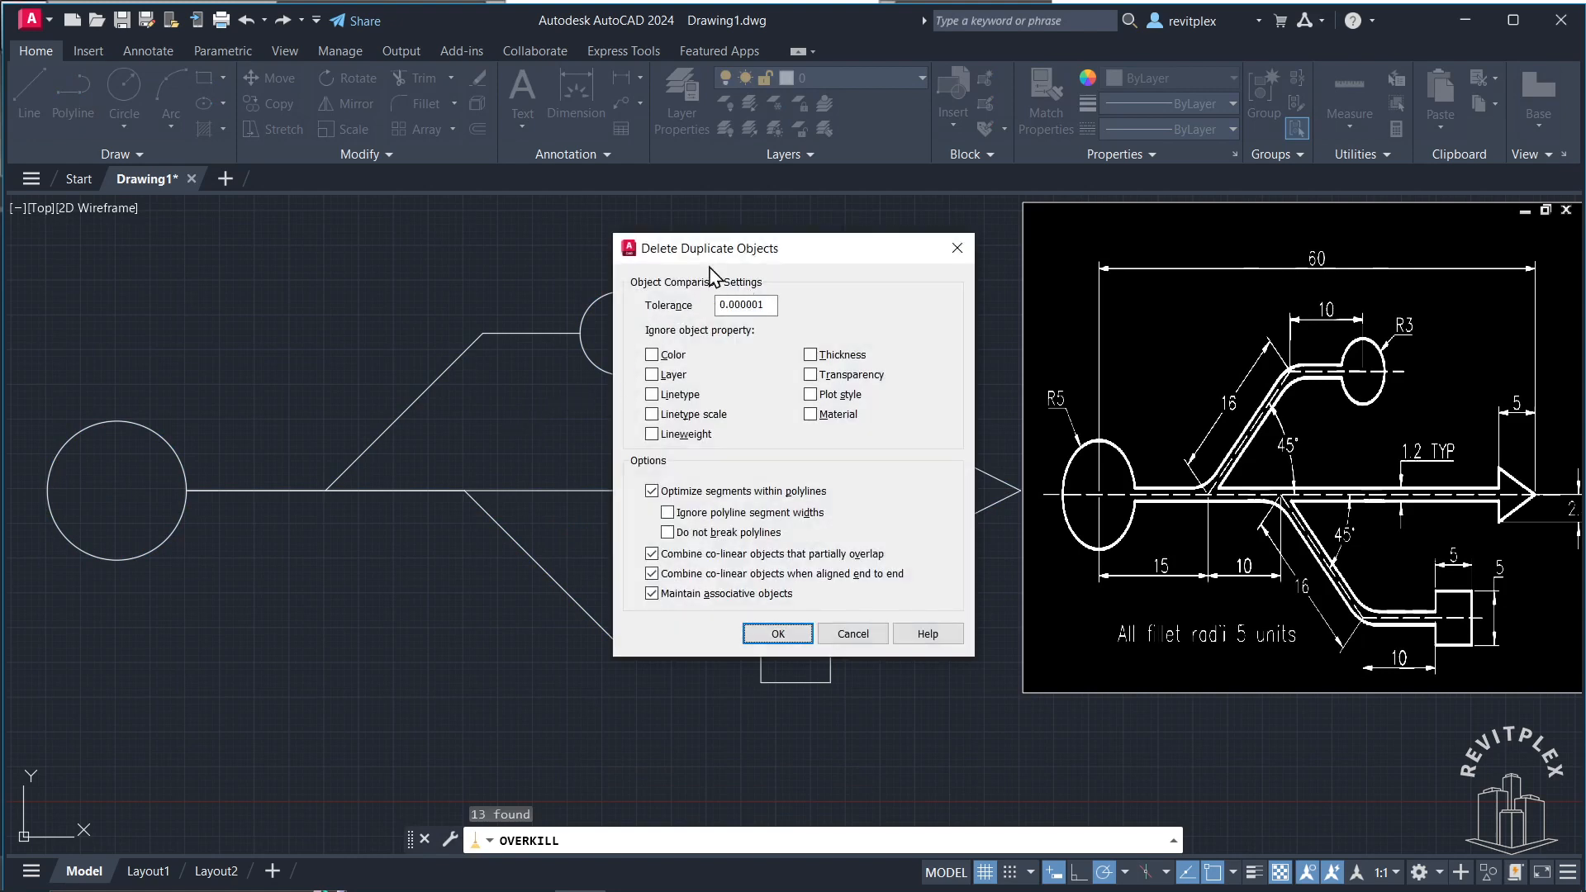
{"action": "left_click", "coordinate": [778, 634]}
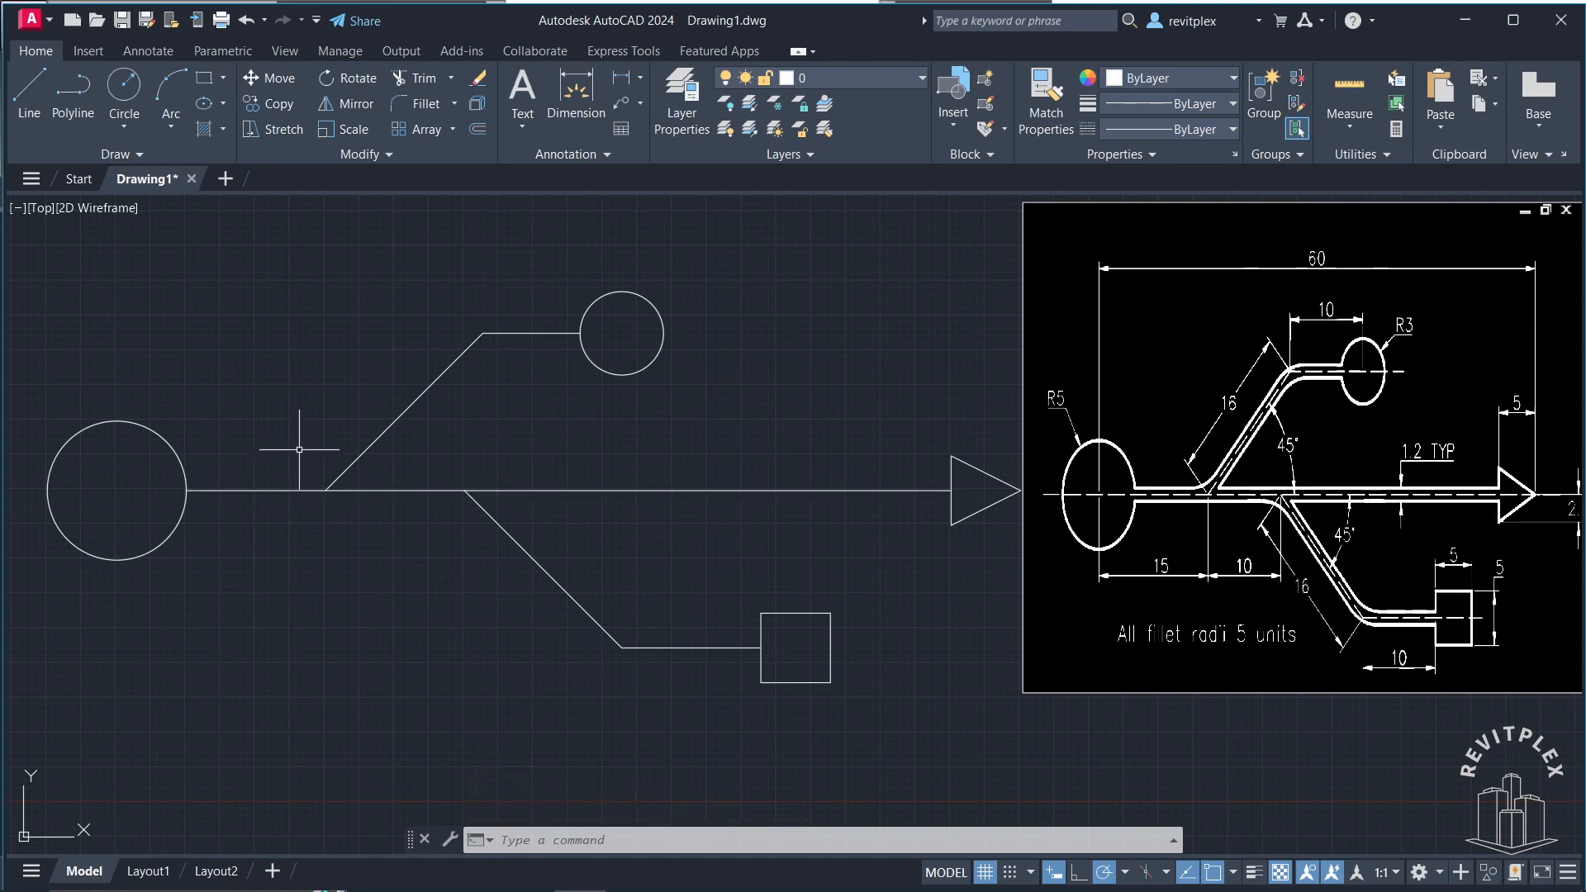
Step: Offset the horizontal centre line between the large circle and the arrowhead 0.6 units upward
{"action": "type", "text": "o"}
{"action": "key", "text": "Return"}
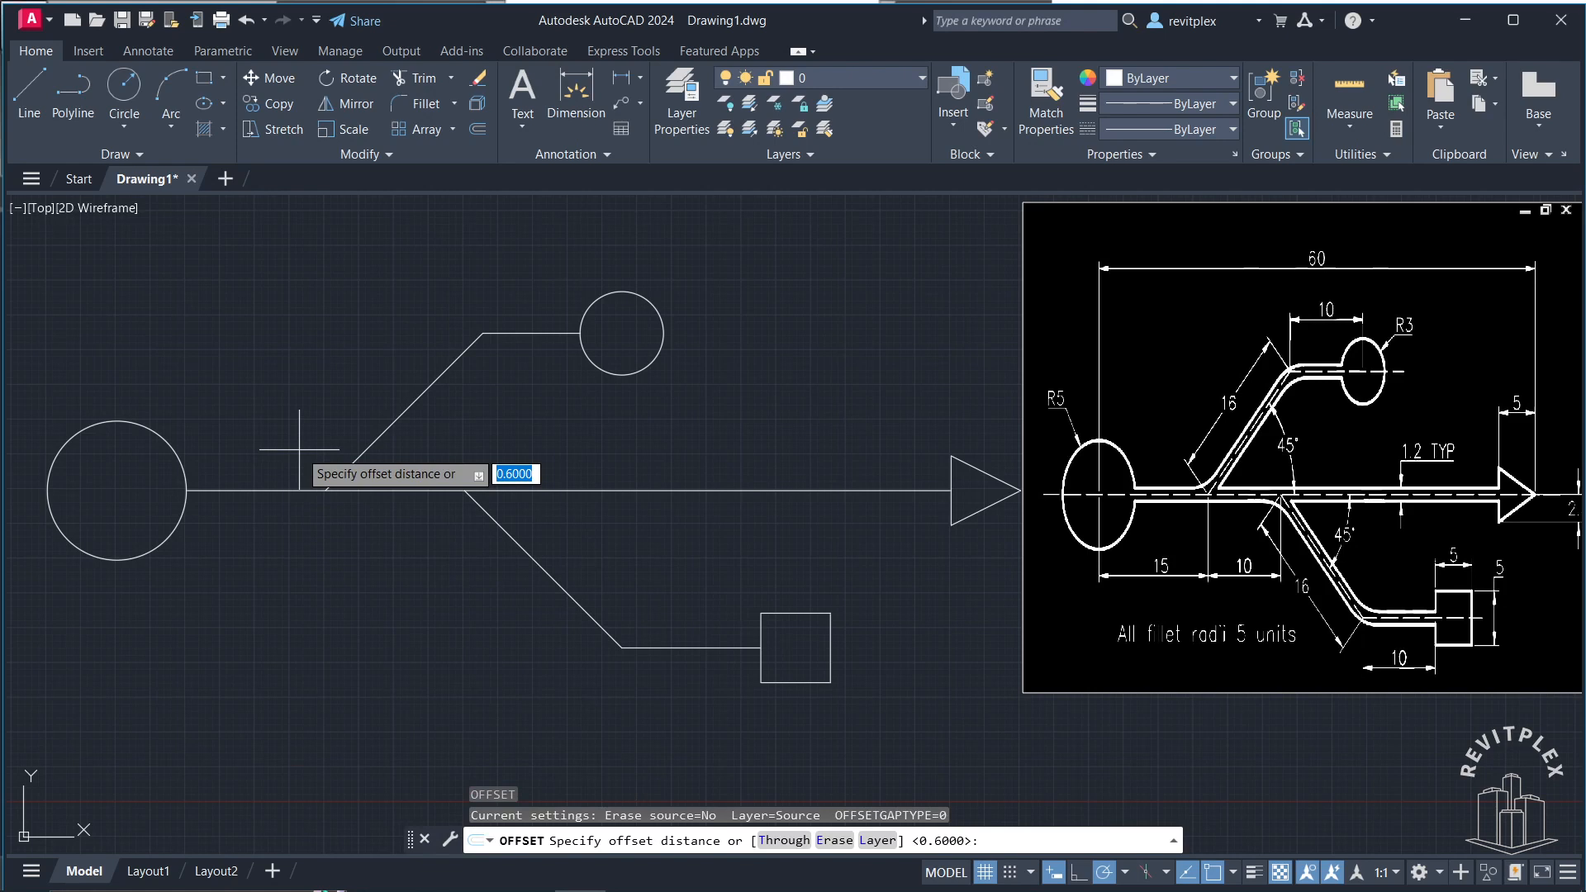
{"action": "key", "text": "Return"}
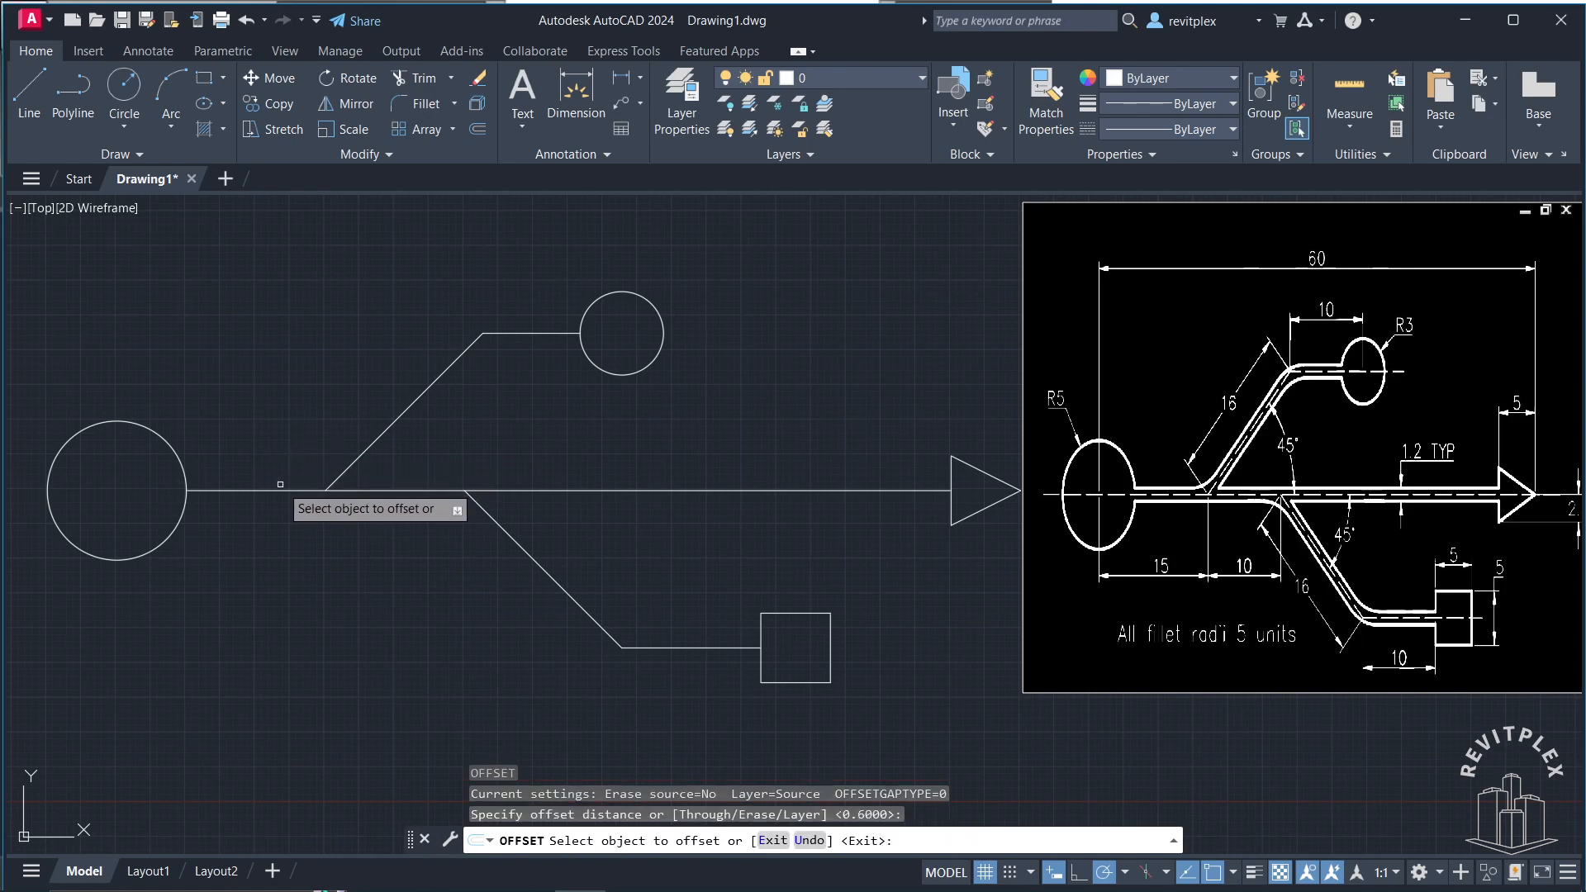
{"action": "left_click", "coordinate": [277, 490]}
{"action": "left_click", "coordinate": [275, 452]}
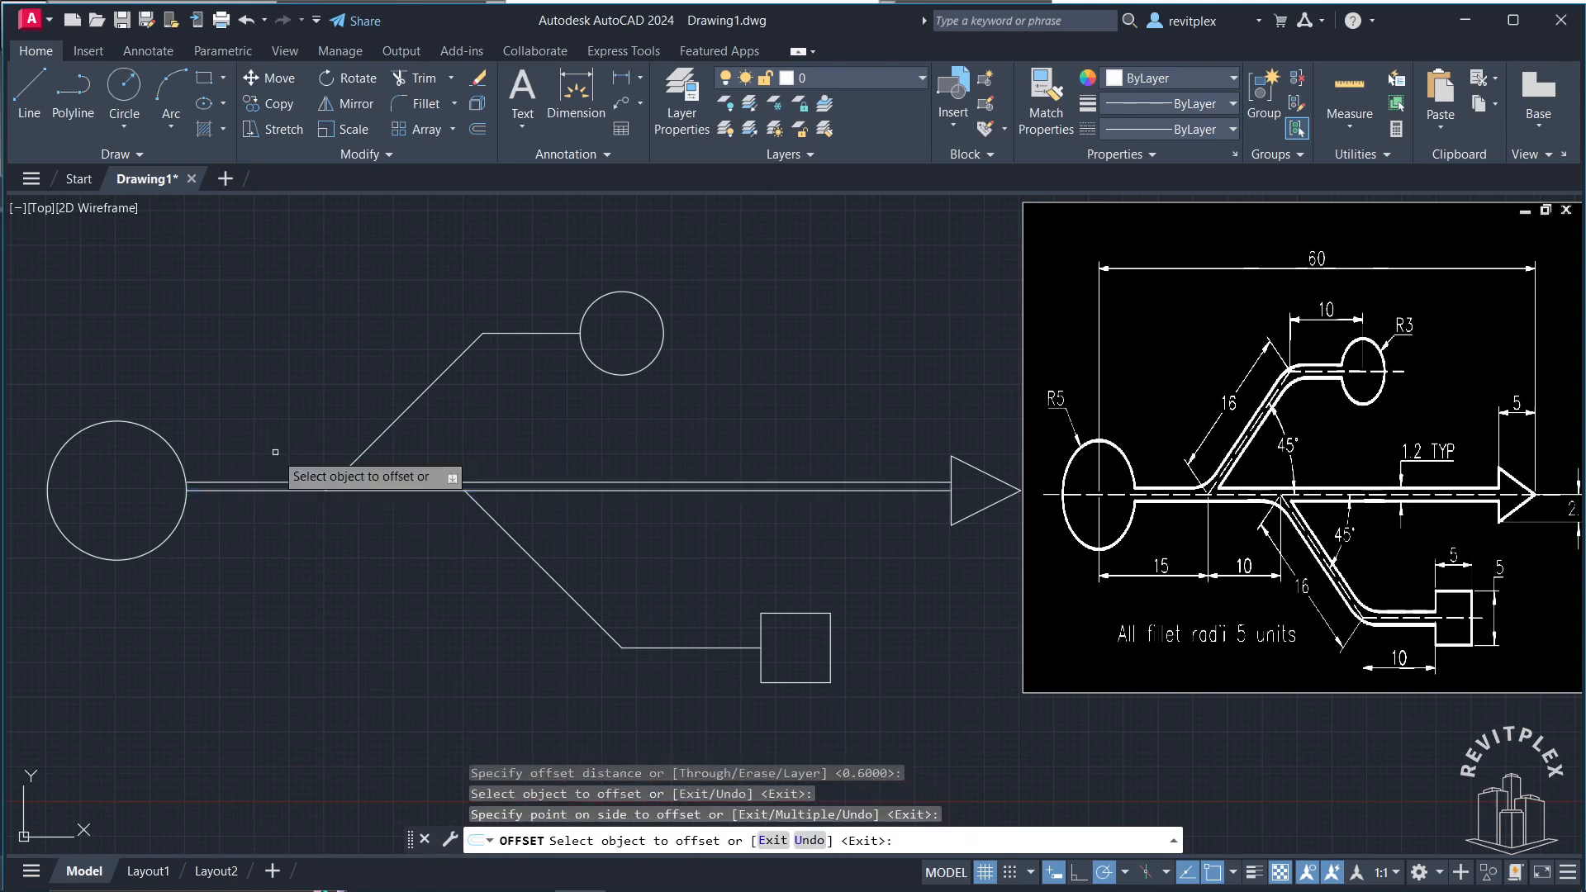
Step: Offset the upper branch's diagonal and horizontal lines 0.6 units to both sides
{"action": "left_click", "coordinate": [388, 428]}
{"action": "left_click", "coordinate": [326, 404]}
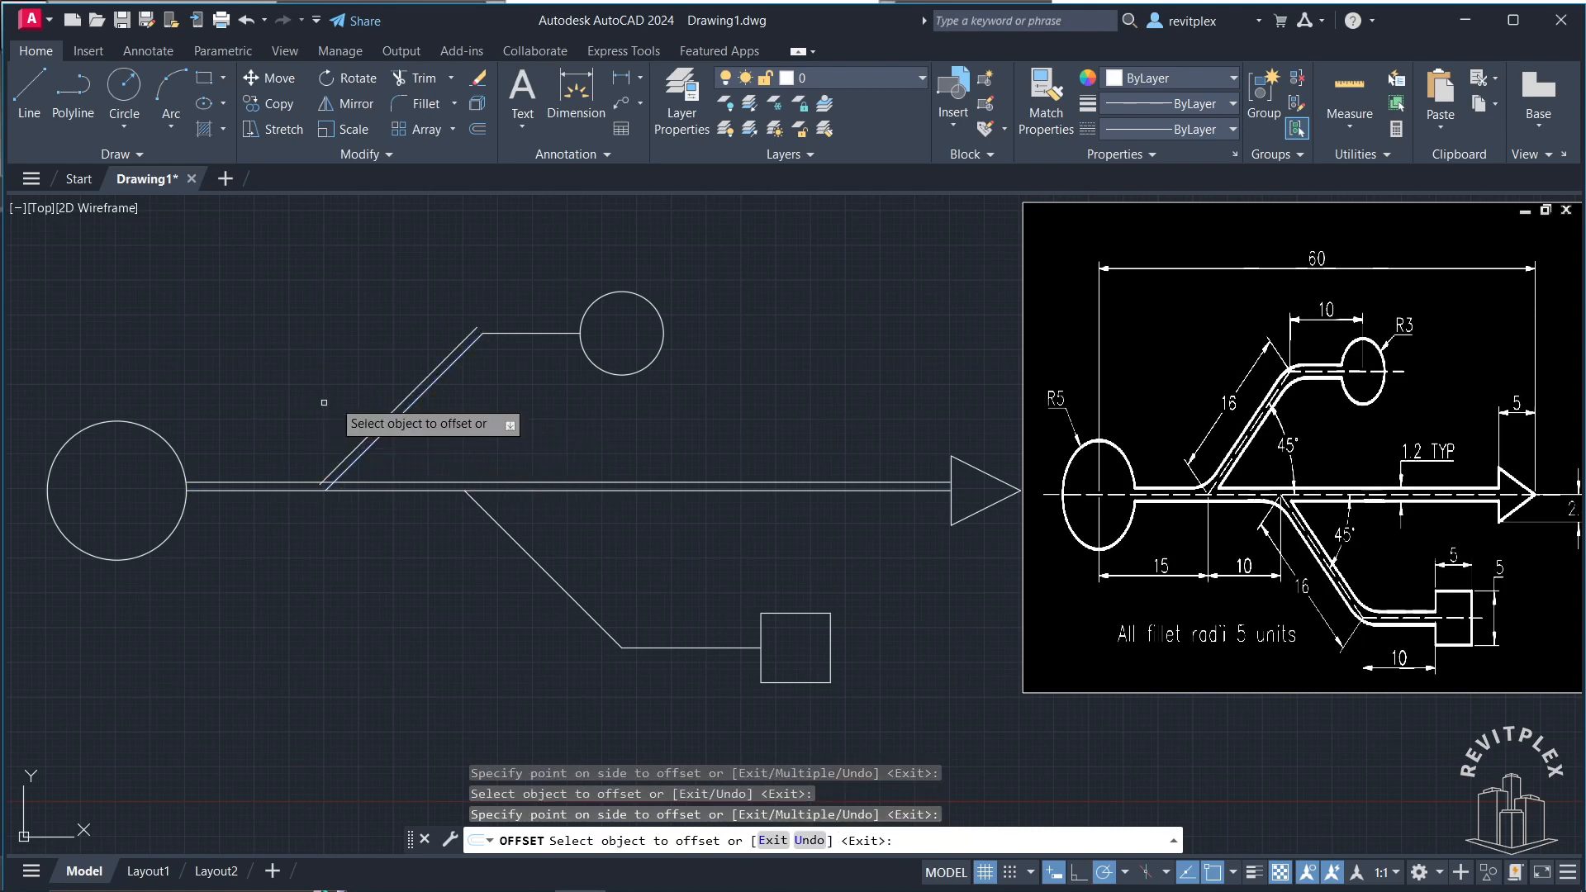
{"action": "left_click", "coordinate": [530, 327]}
{"action": "left_click", "coordinate": [404, 411]}
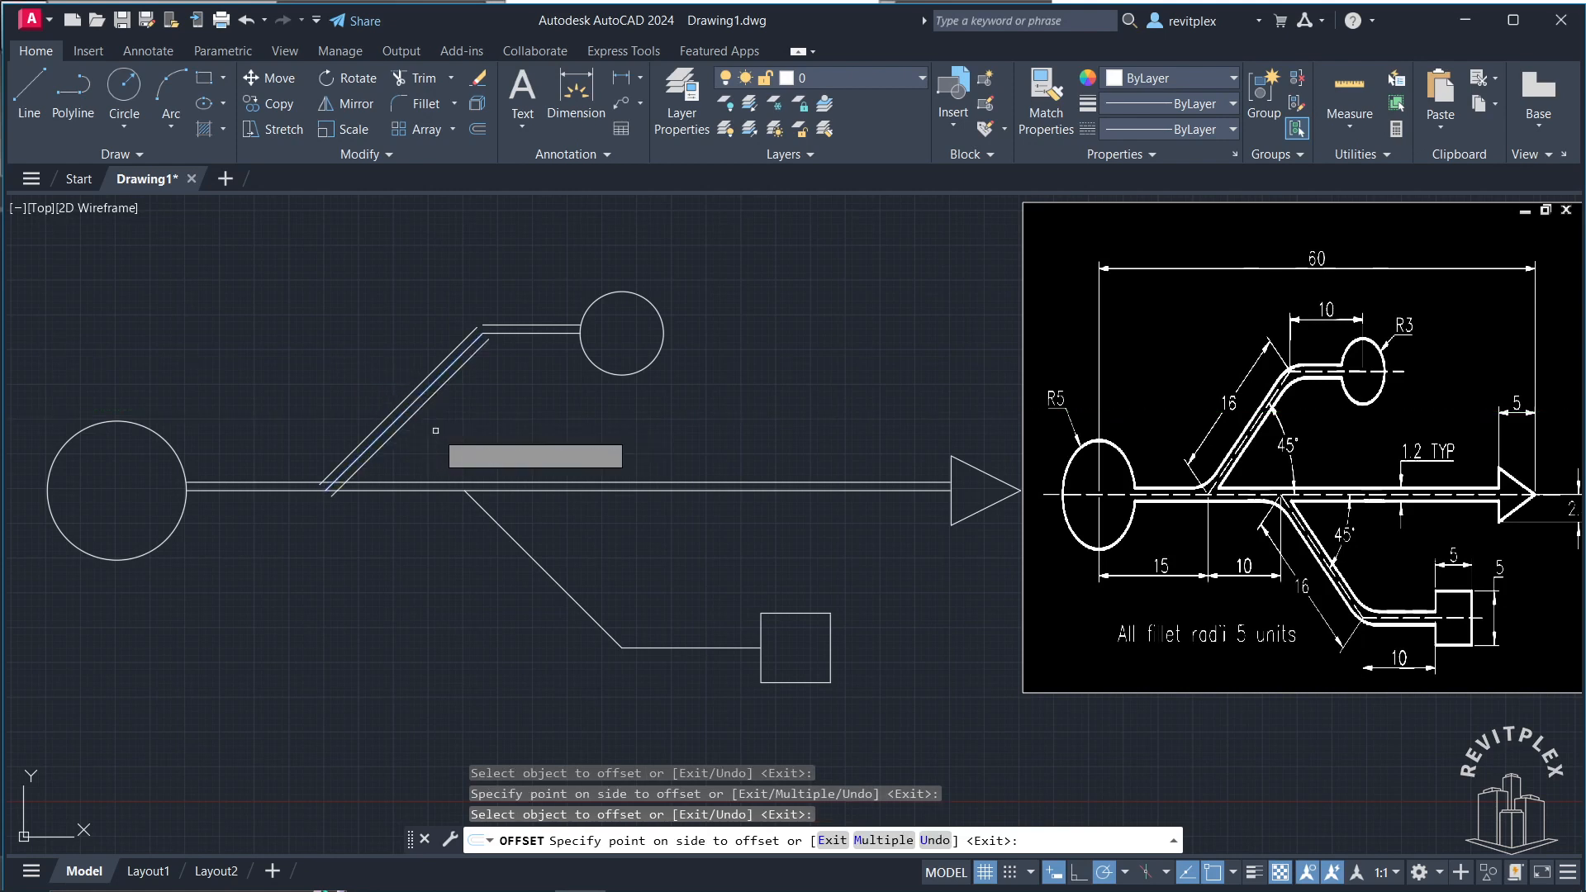
{"action": "left_click", "coordinate": [543, 332]}
{"action": "left_click", "coordinate": [553, 367]}
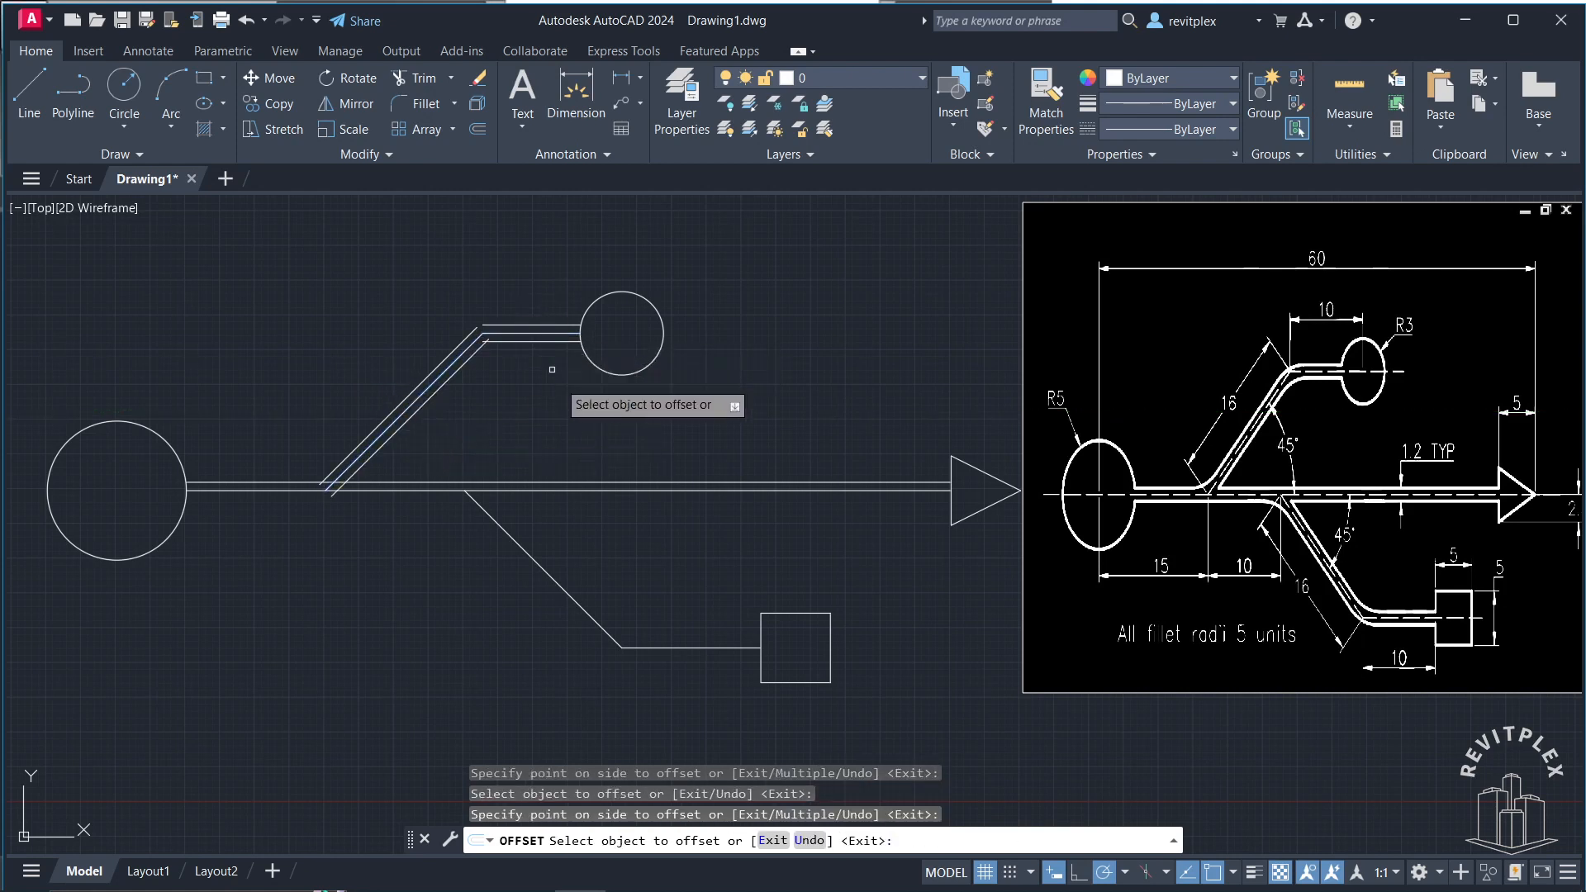
Step: Offset the centre line and the lower branch's diagonal and horizontal lines 0.6 units to their lower side
{"action": "left_click", "coordinate": [259, 492]}
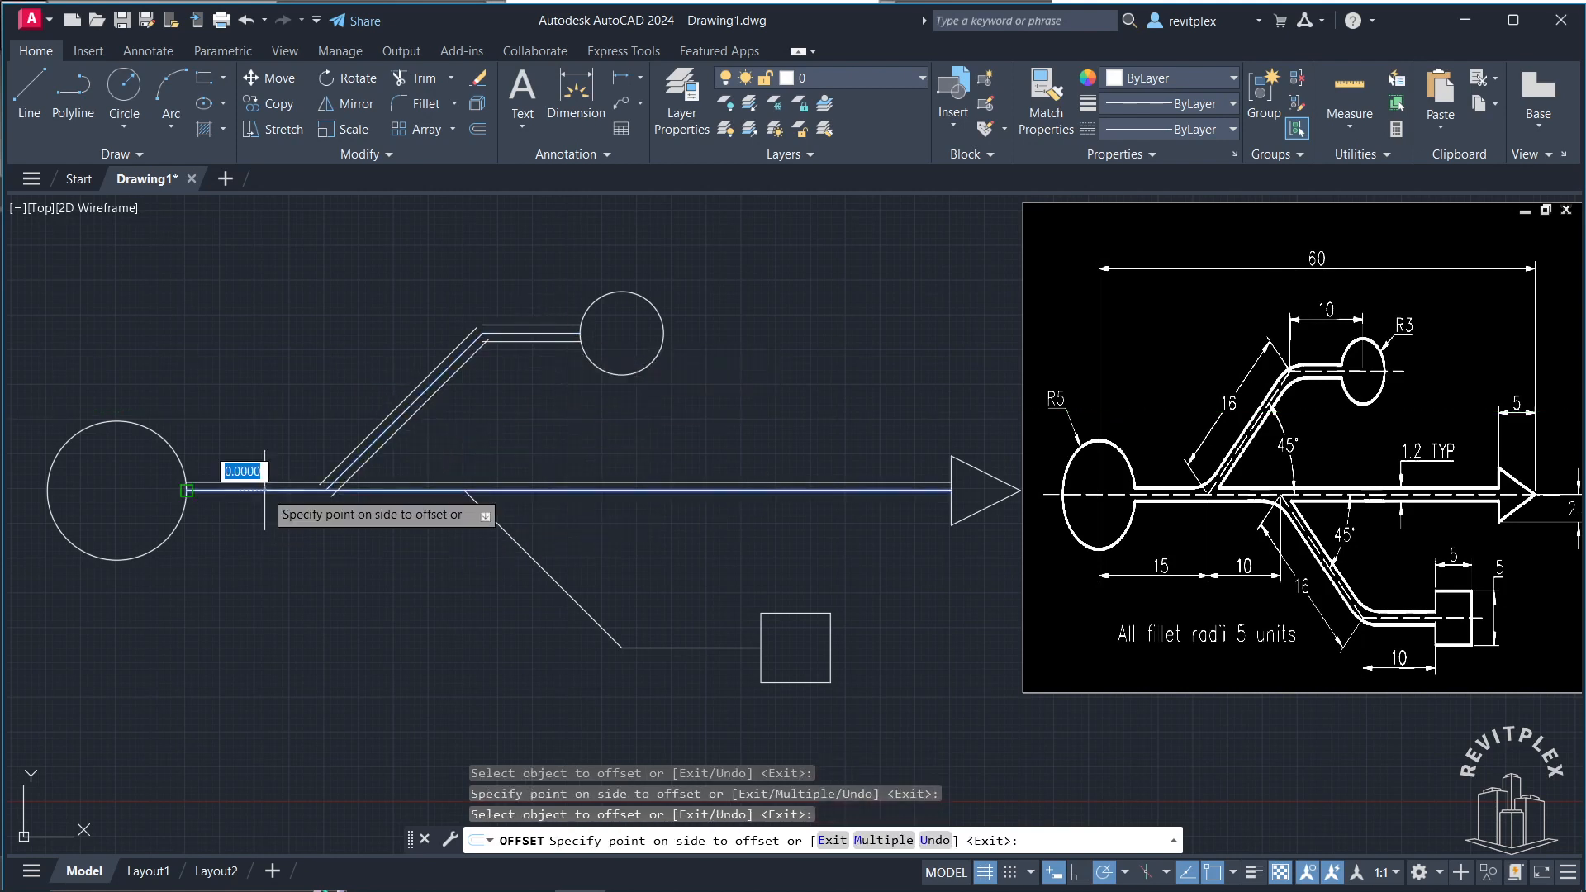
{"action": "left_click", "coordinate": [281, 528]}
{"action": "left_click", "coordinate": [531, 550]}
{"action": "left_click", "coordinate": [501, 572]}
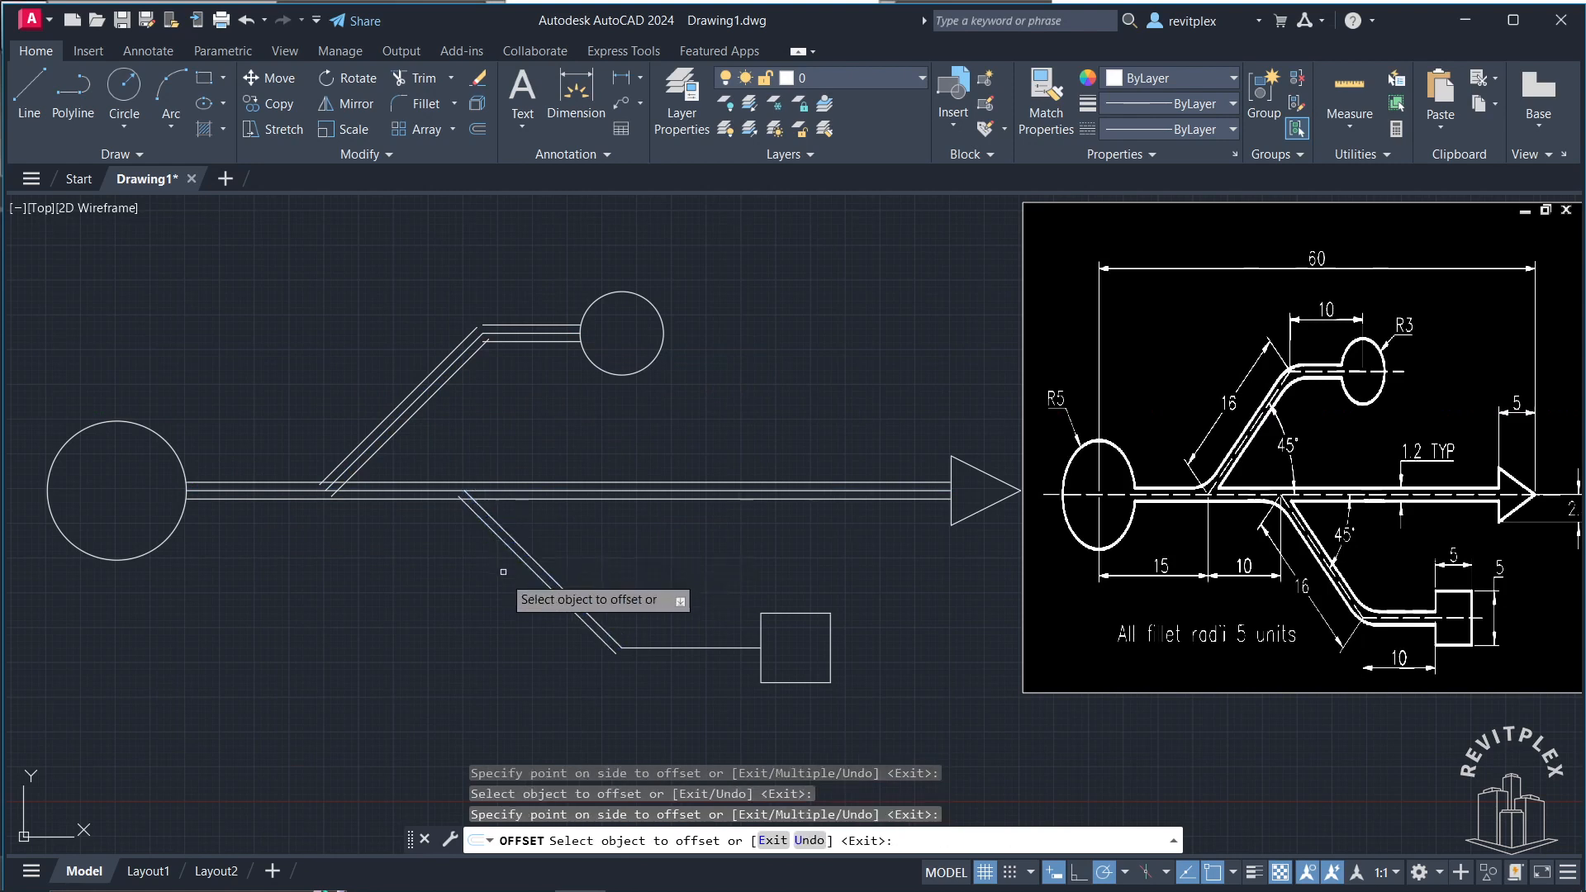
{"action": "left_click", "coordinate": [685, 652]}
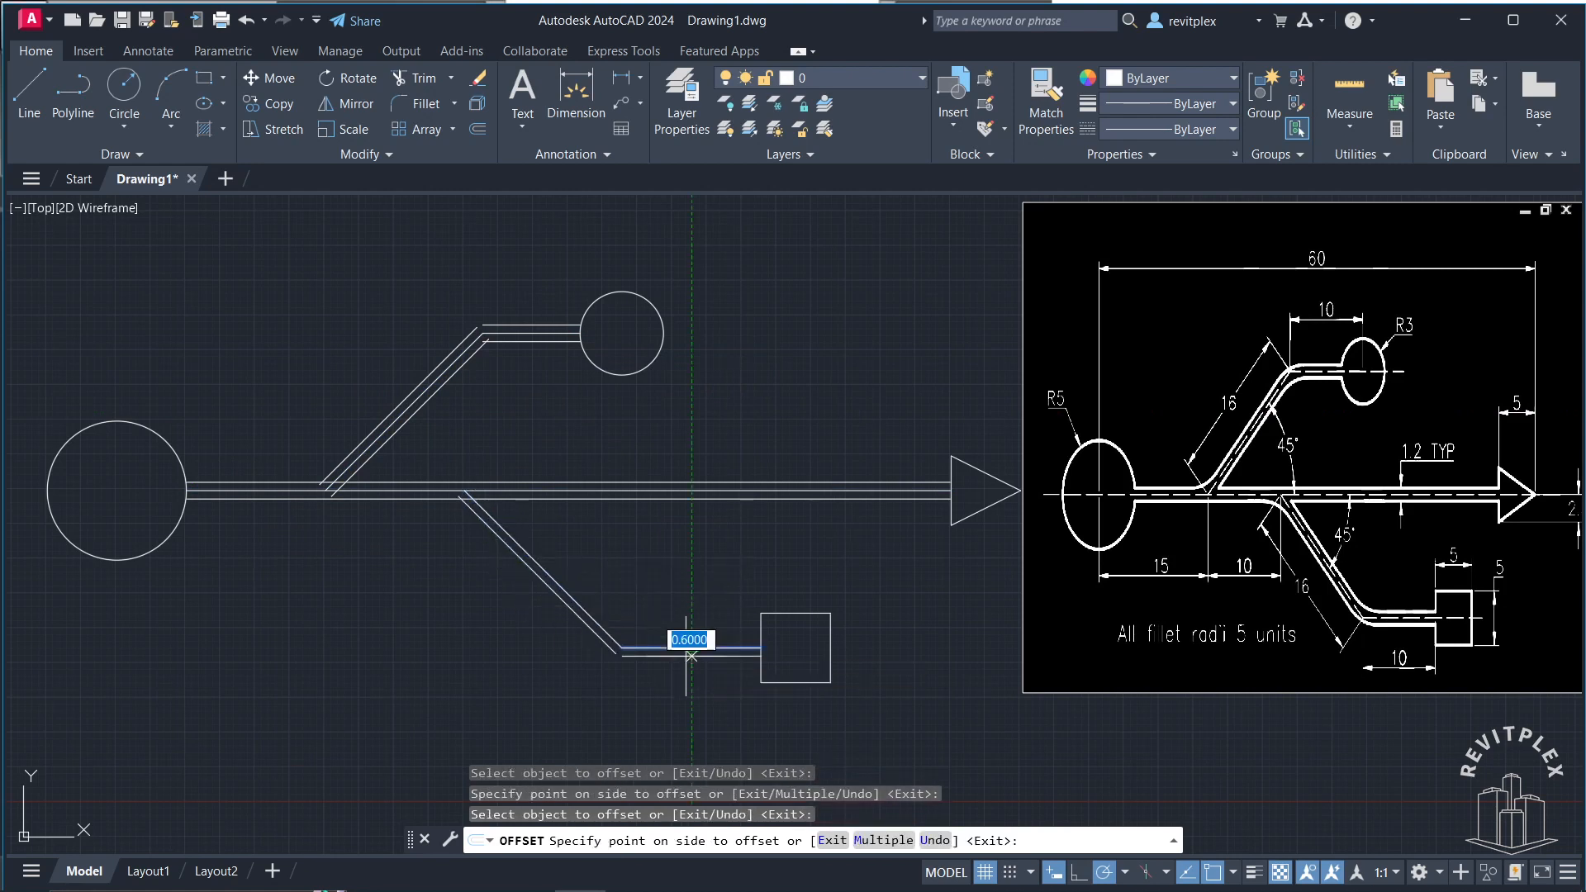
{"action": "left_click", "coordinate": [686, 664]}
Step: Offset the lower branch's diagonal and horizontal lines 0.6 units to their upper side and finish offsetting
{"action": "left_click", "coordinate": [539, 574]}
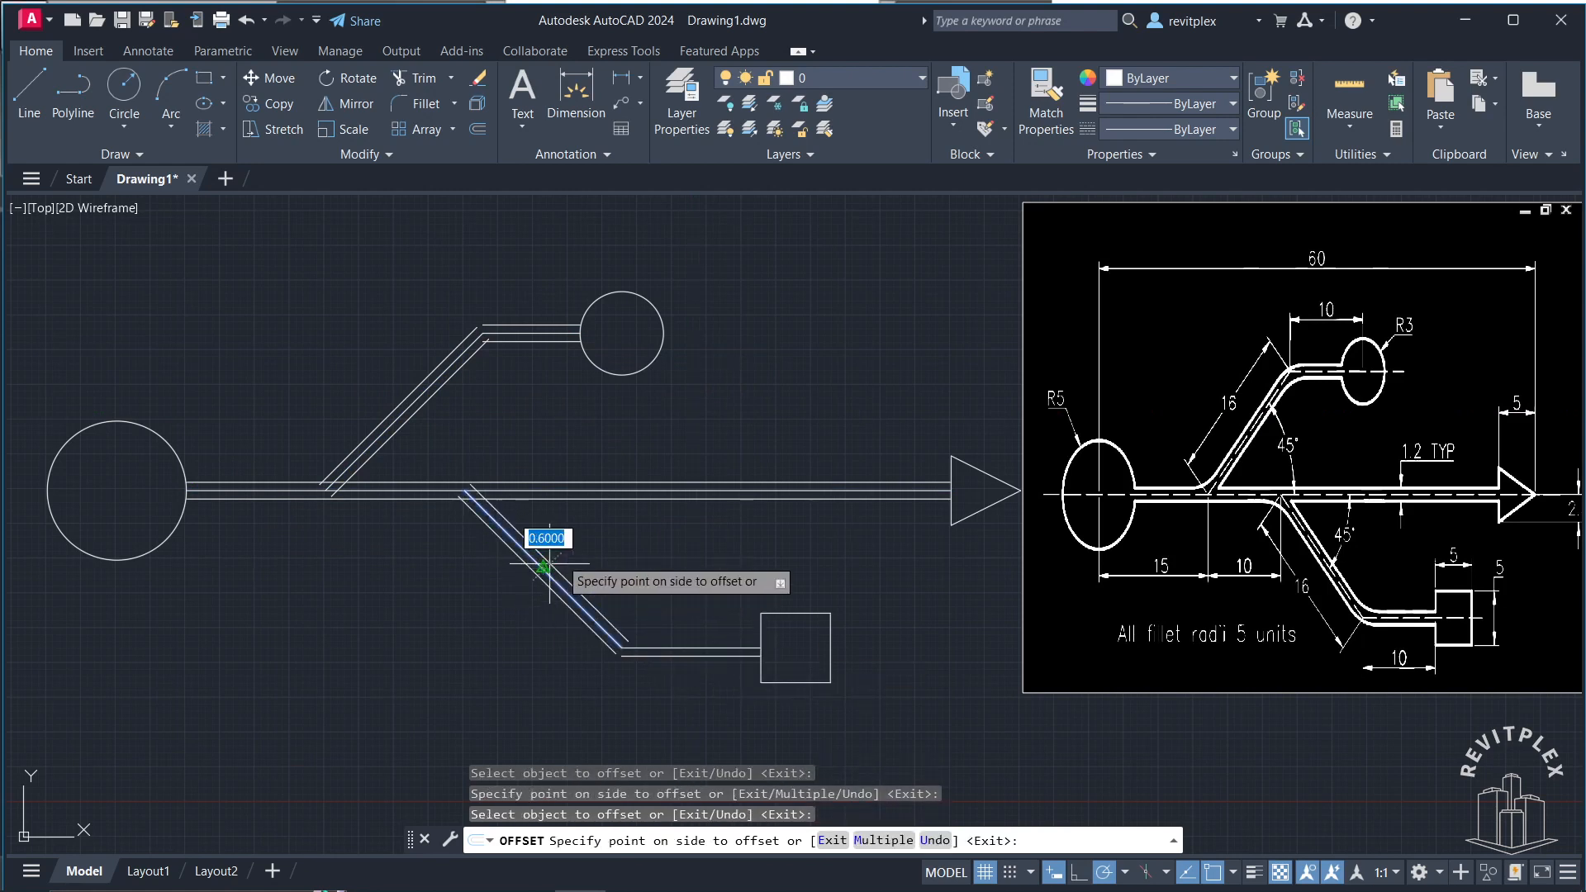
{"action": "left_click", "coordinate": [553, 539]}
{"action": "left_click", "coordinate": [698, 643]}
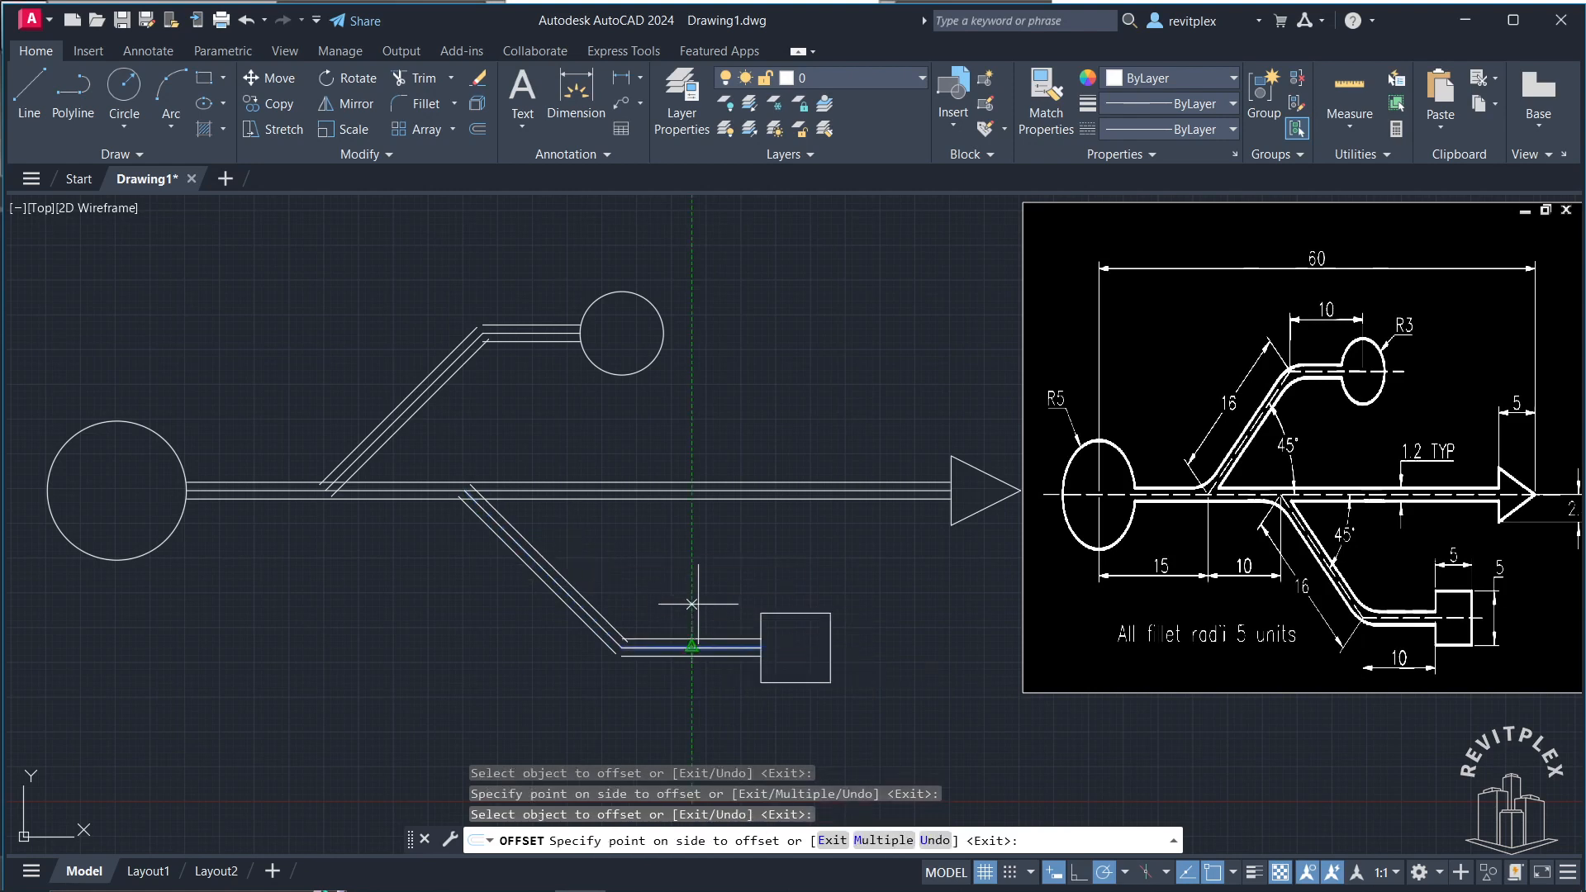
{"action": "left_click", "coordinate": [700, 578]}
{"action": "key", "text": "Escape"}
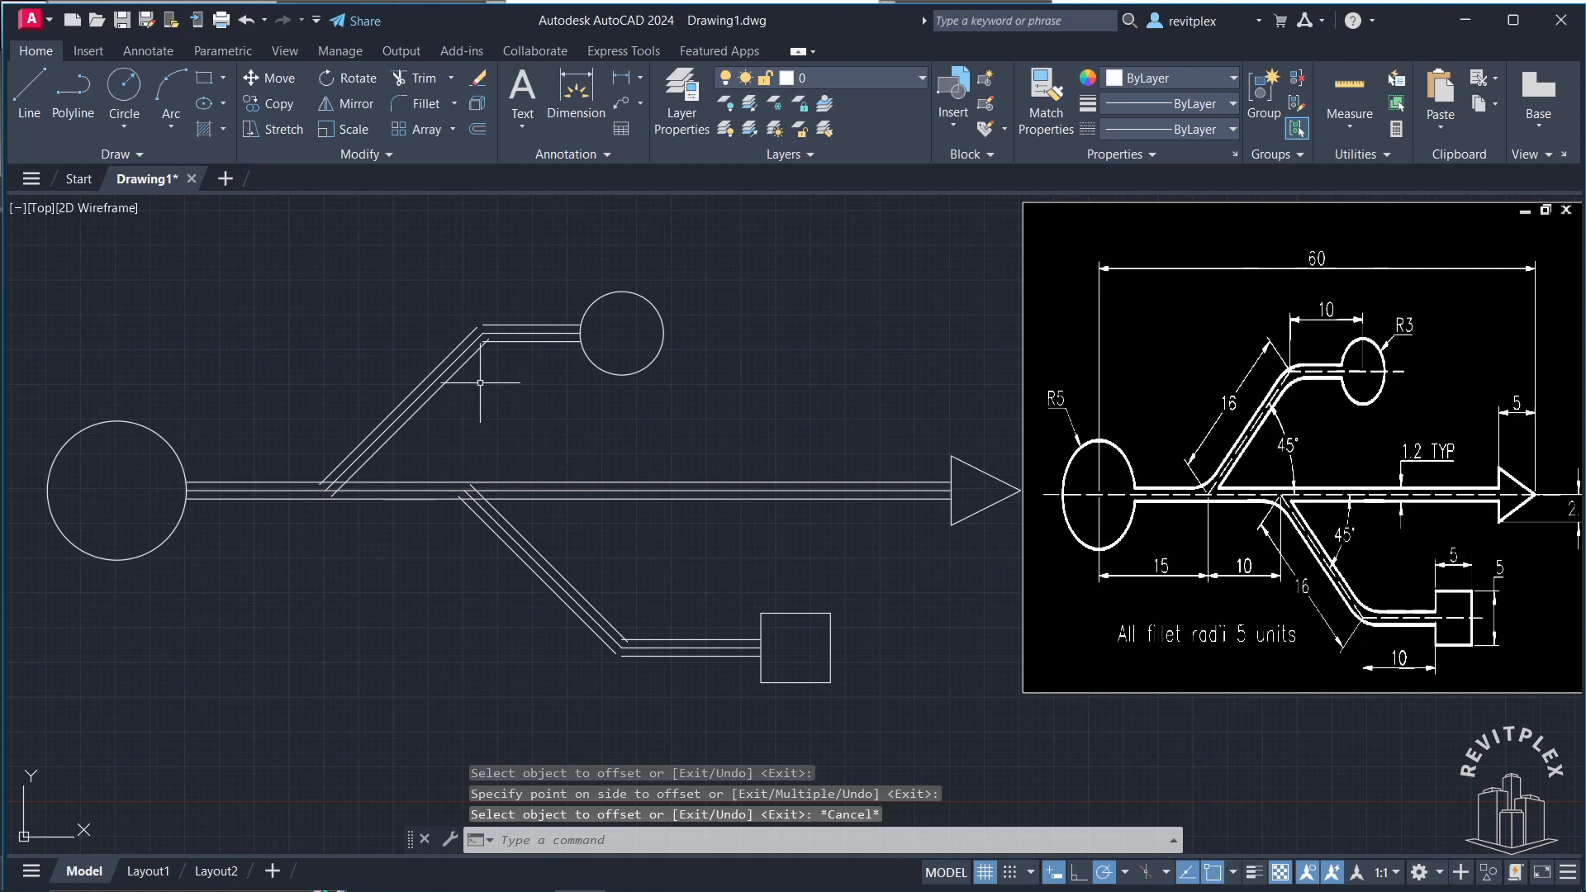
Step: Delete the original middle lines of the main shaft and both branches, keeping only the offset outlines
{"action": "left_click", "coordinate": [455, 360]}
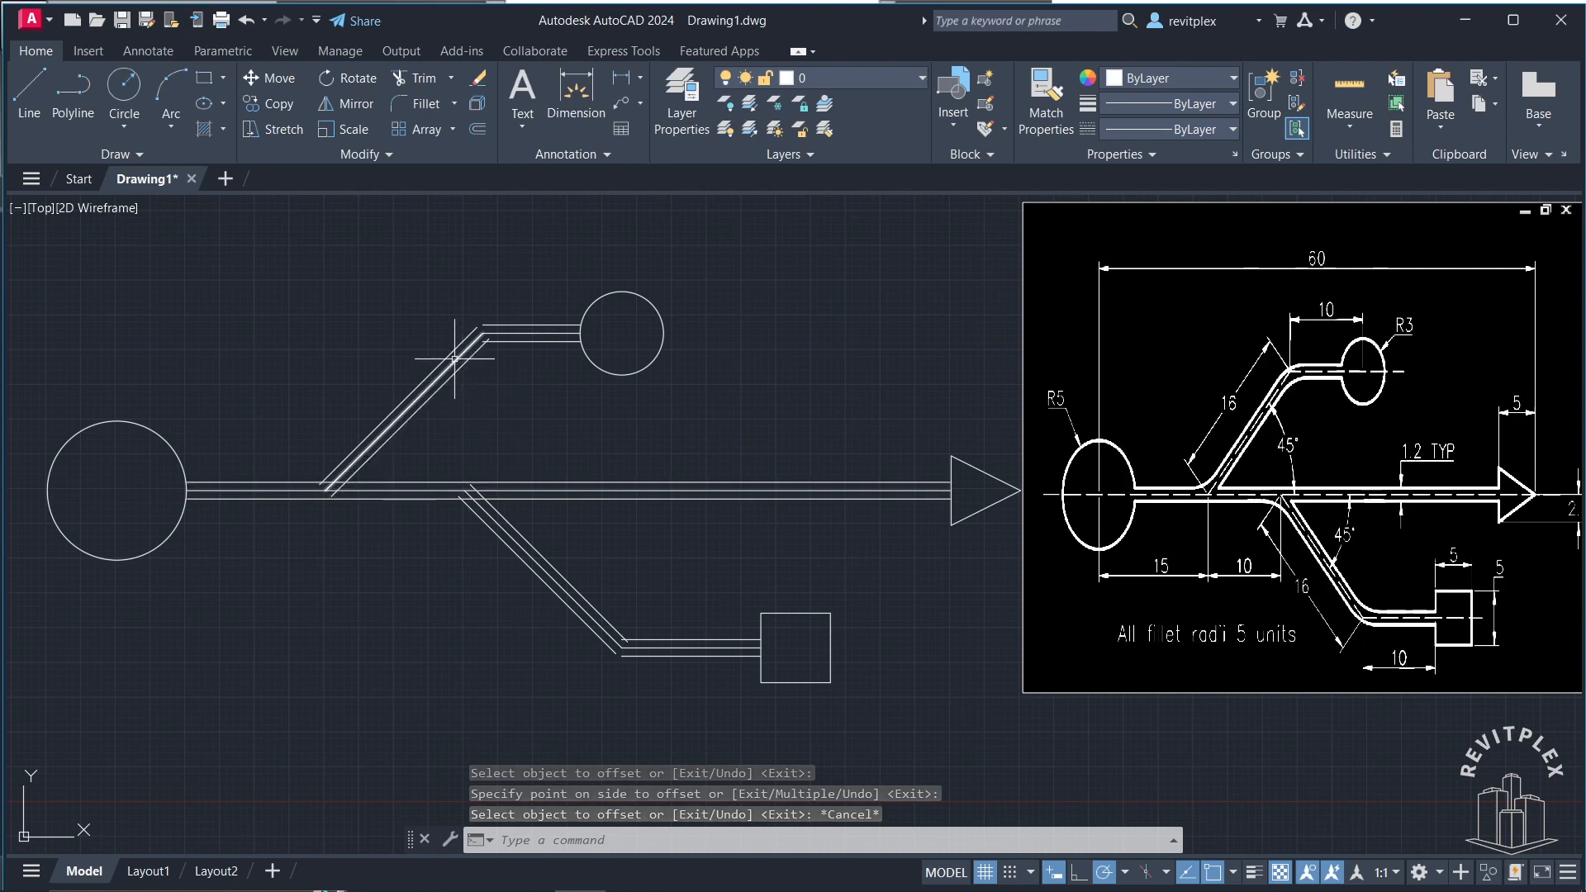
{"action": "left_click", "coordinate": [512, 333]}
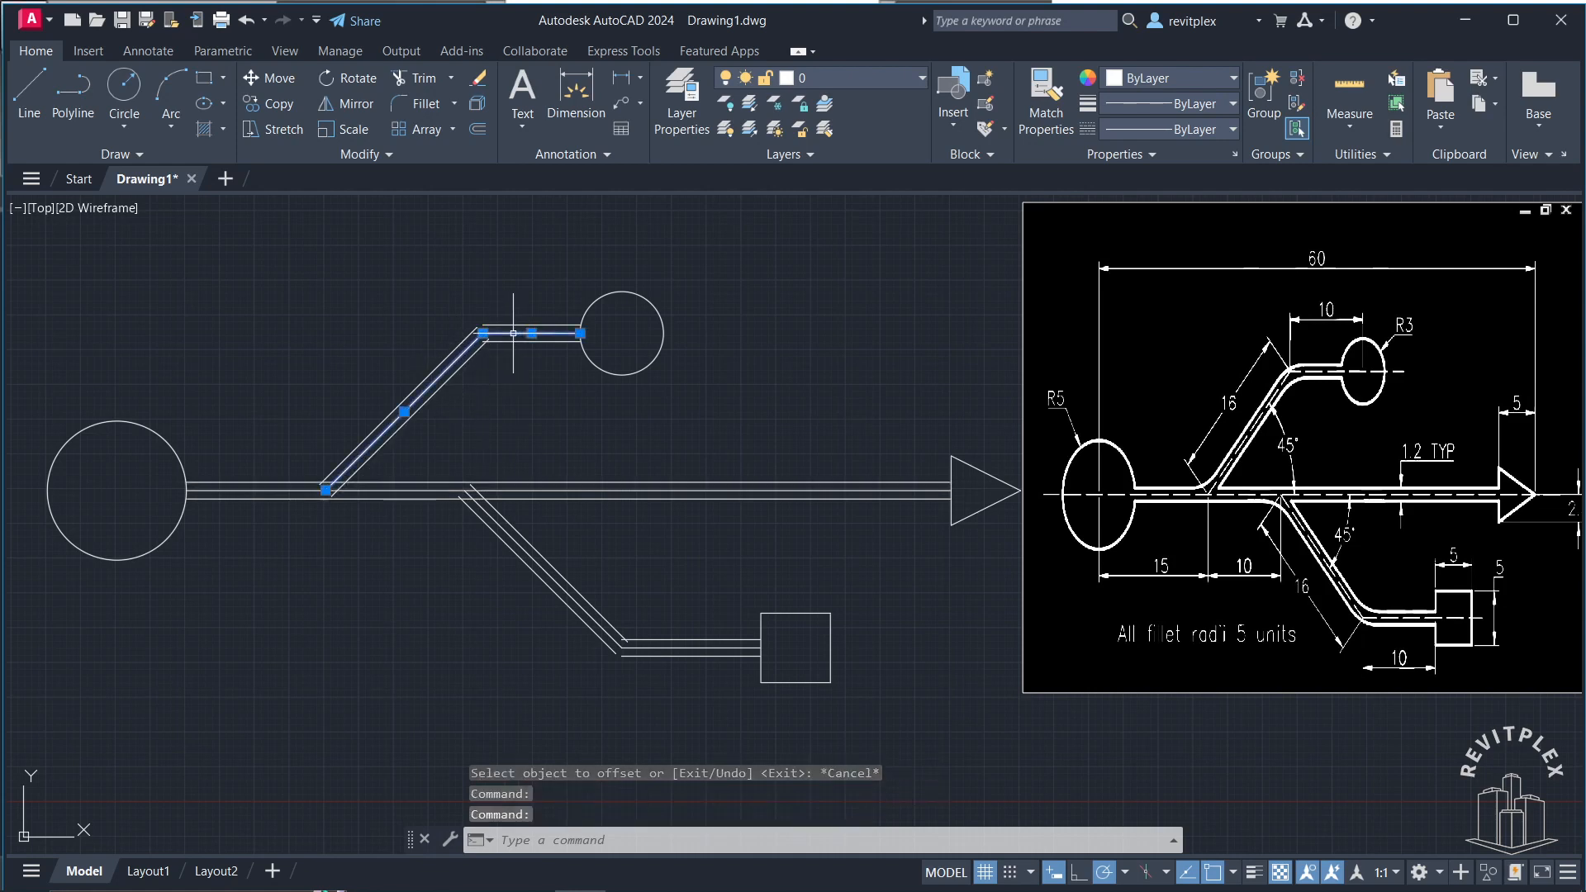
{"action": "left_click", "coordinate": [272, 489]}
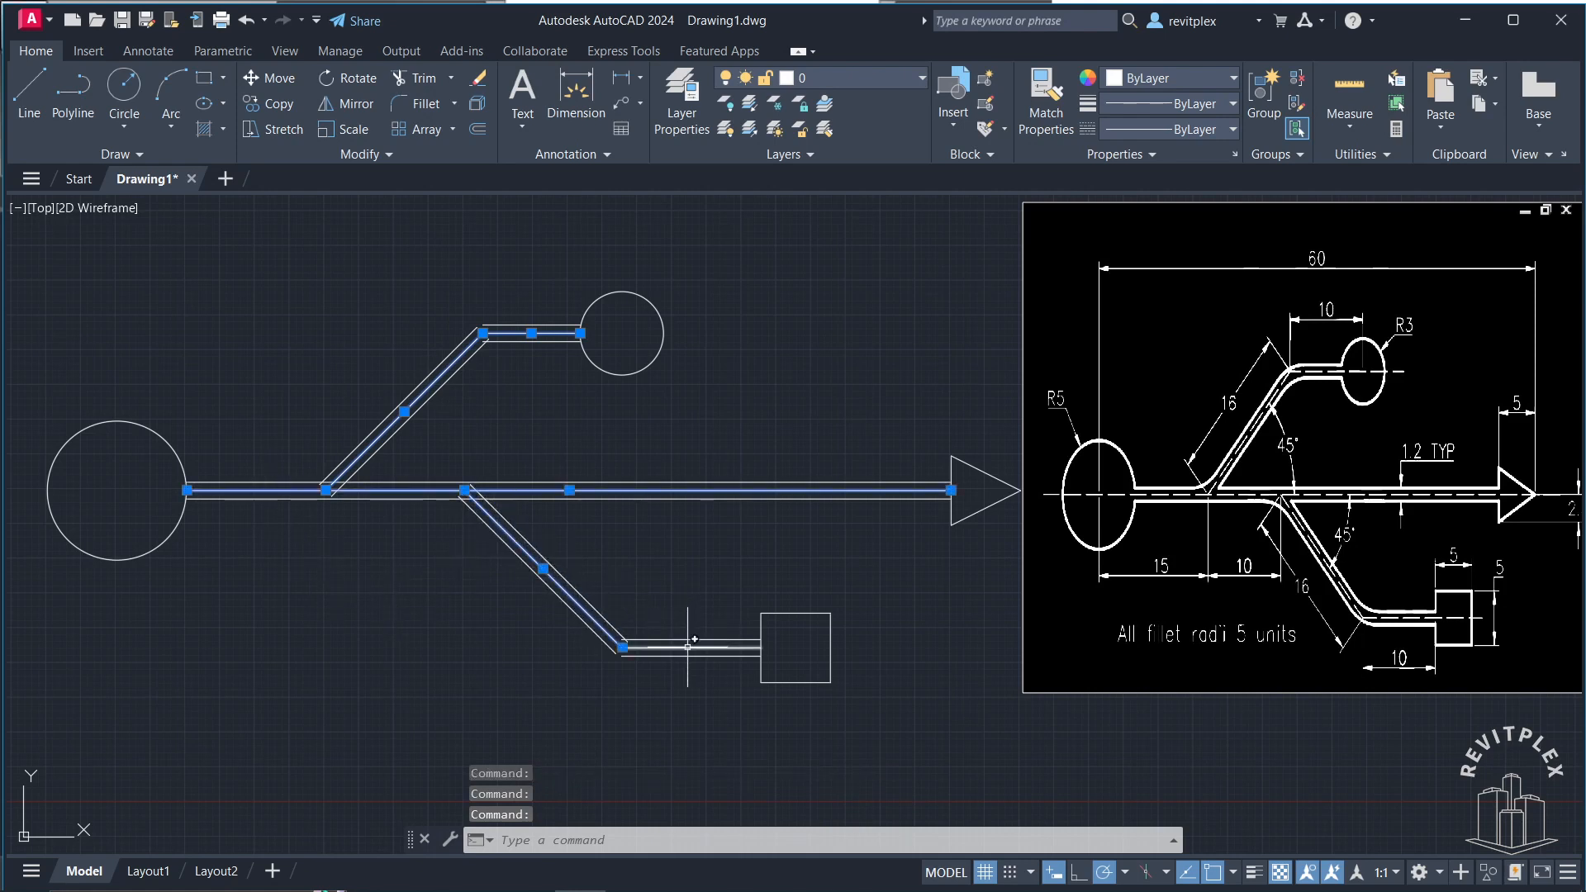
{"action": "key", "text": "Delete"}
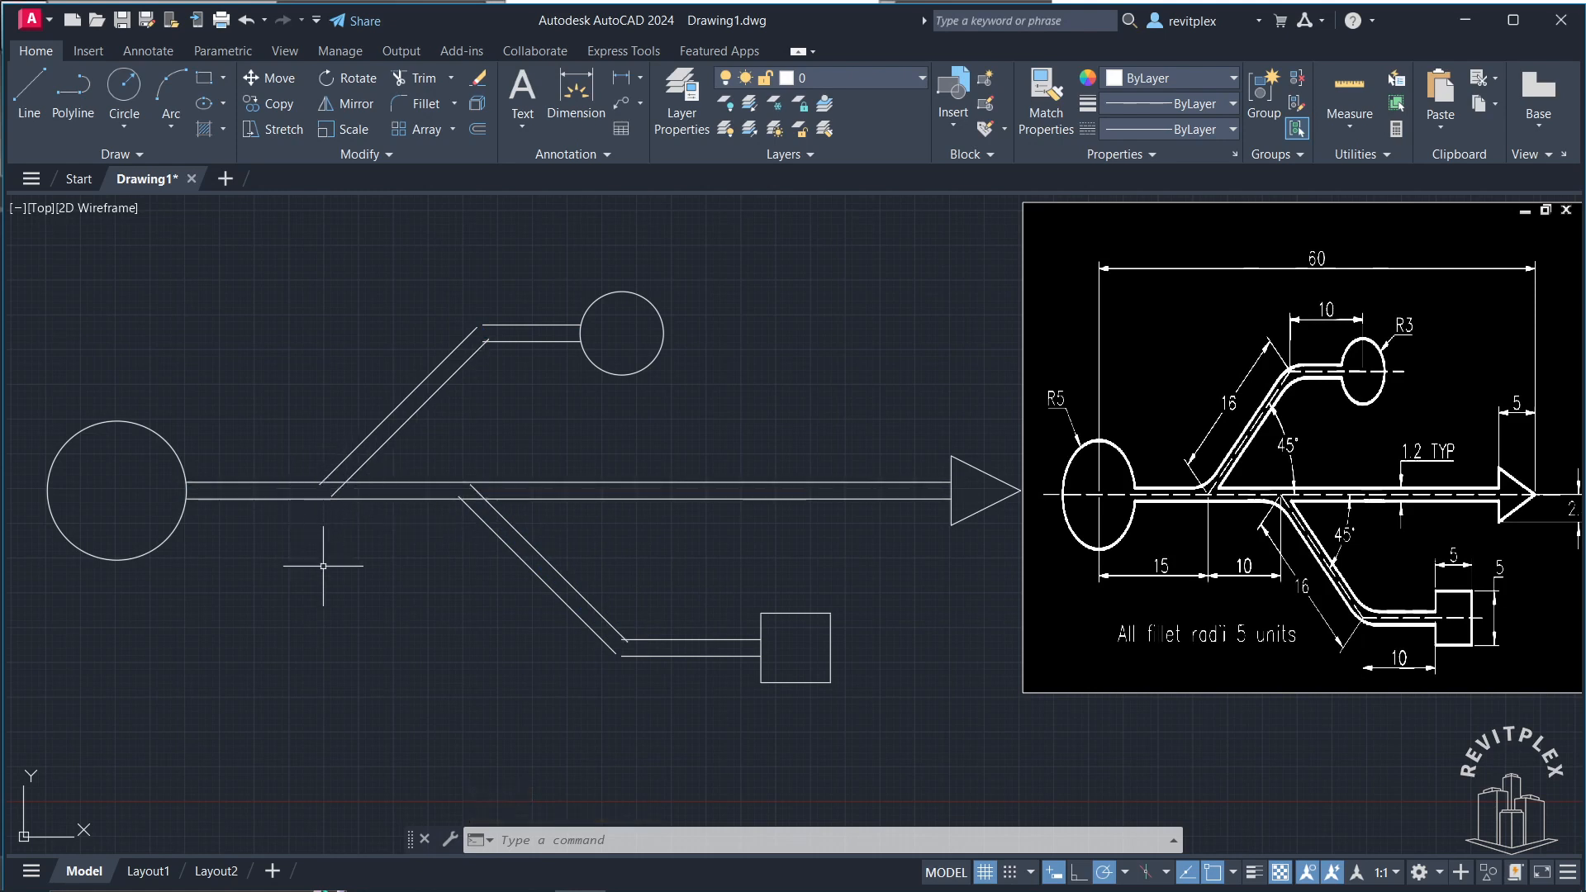
Step: Trim away the main shaft's edges and overlapping line ends inside the two branch junctions
{"action": "key", "text": "Return"}
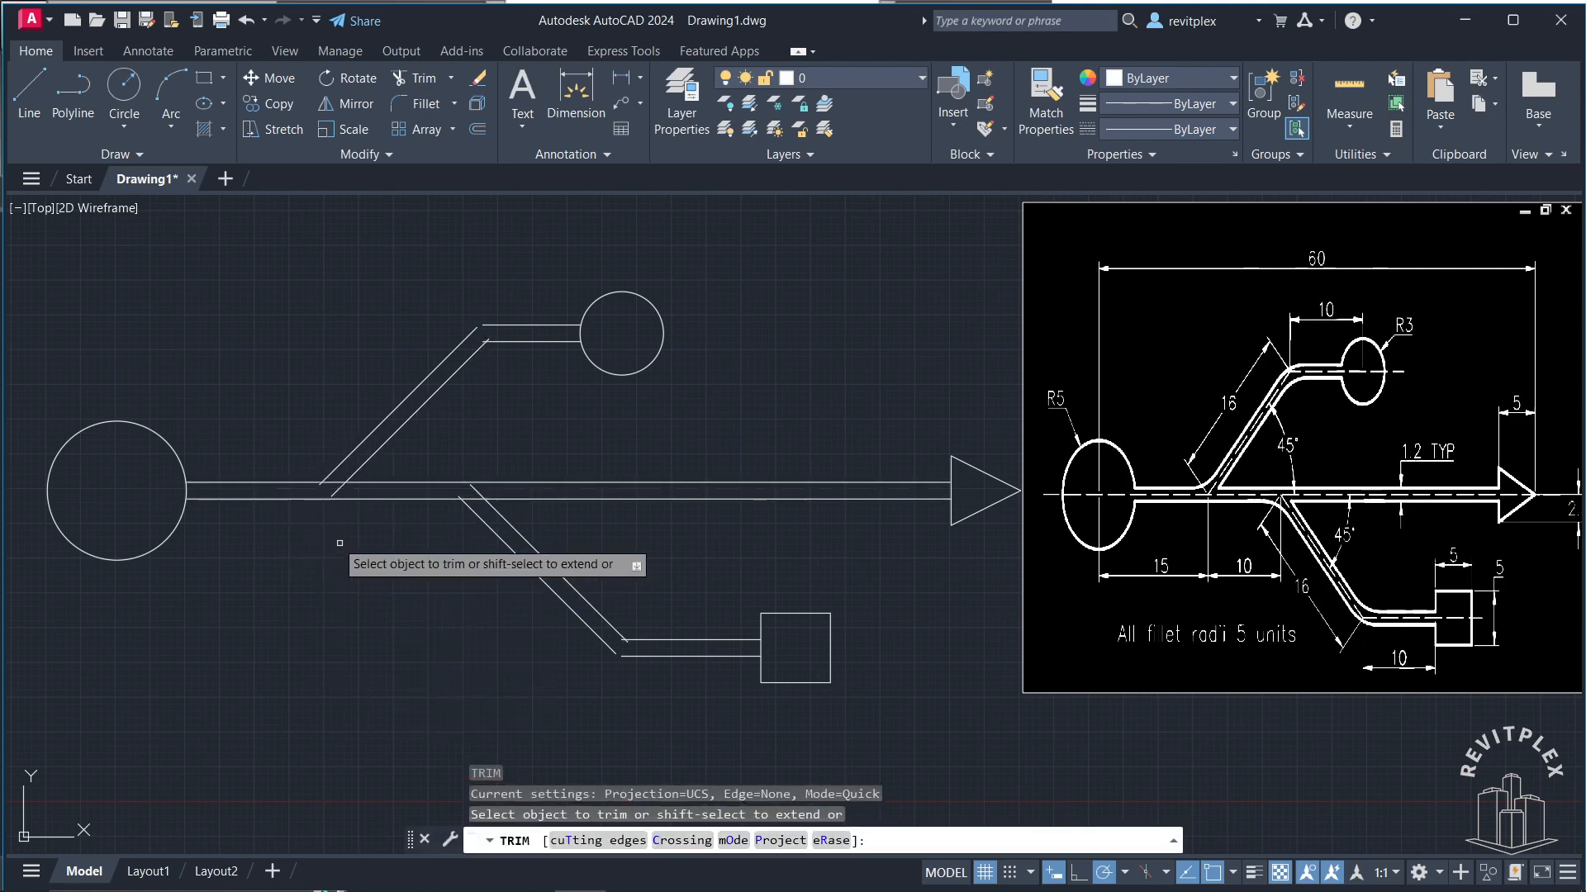
{"action": "left_click", "coordinate": [328, 488]}
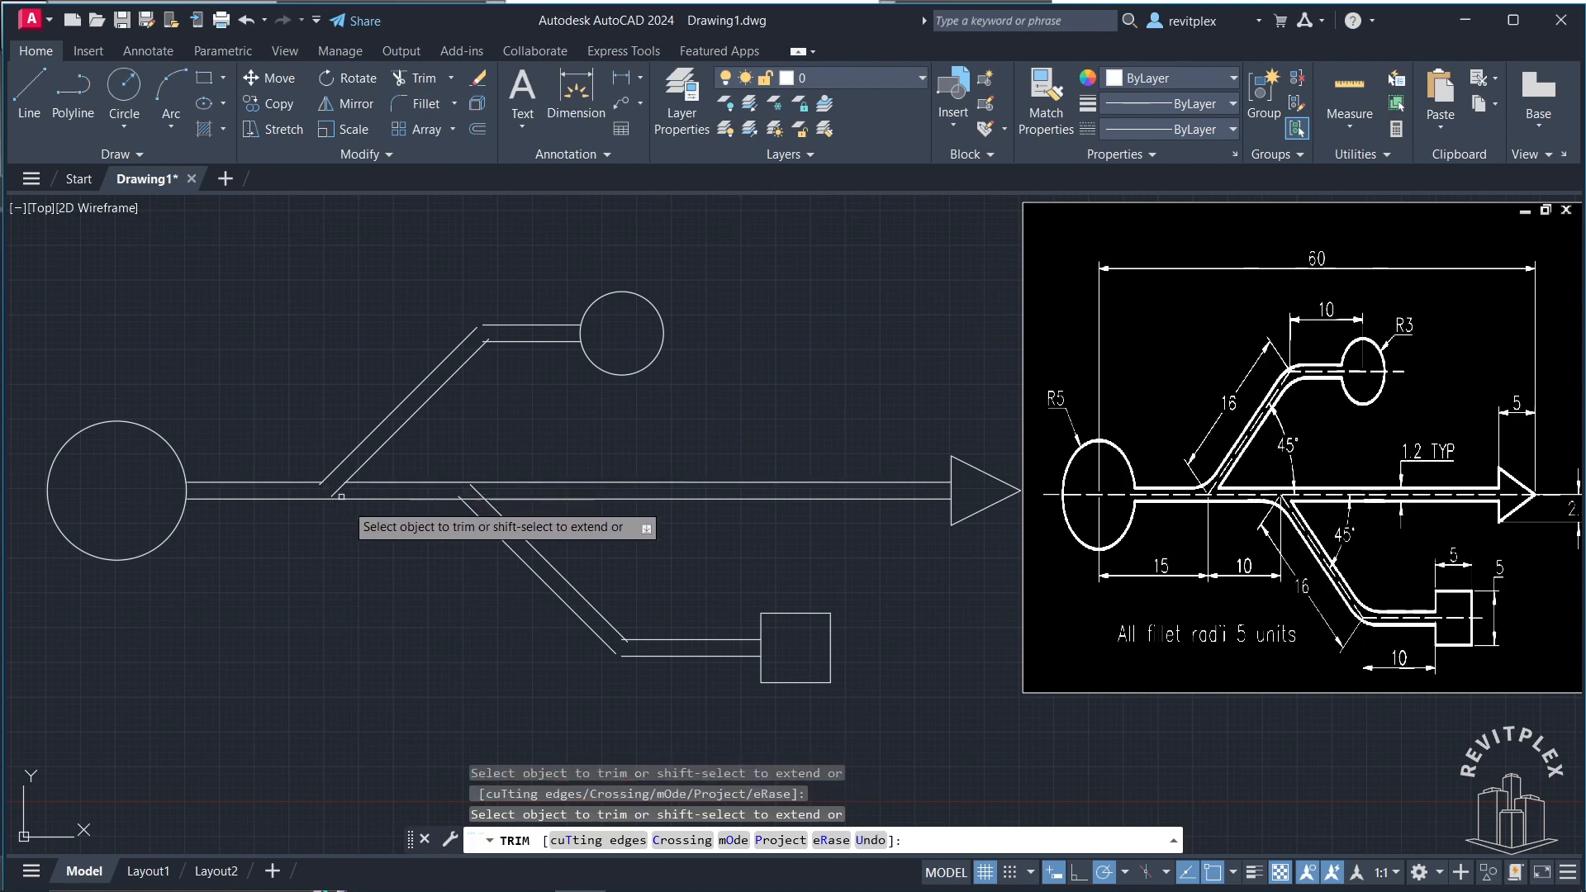
{"action": "left_click", "coordinate": [473, 500]}
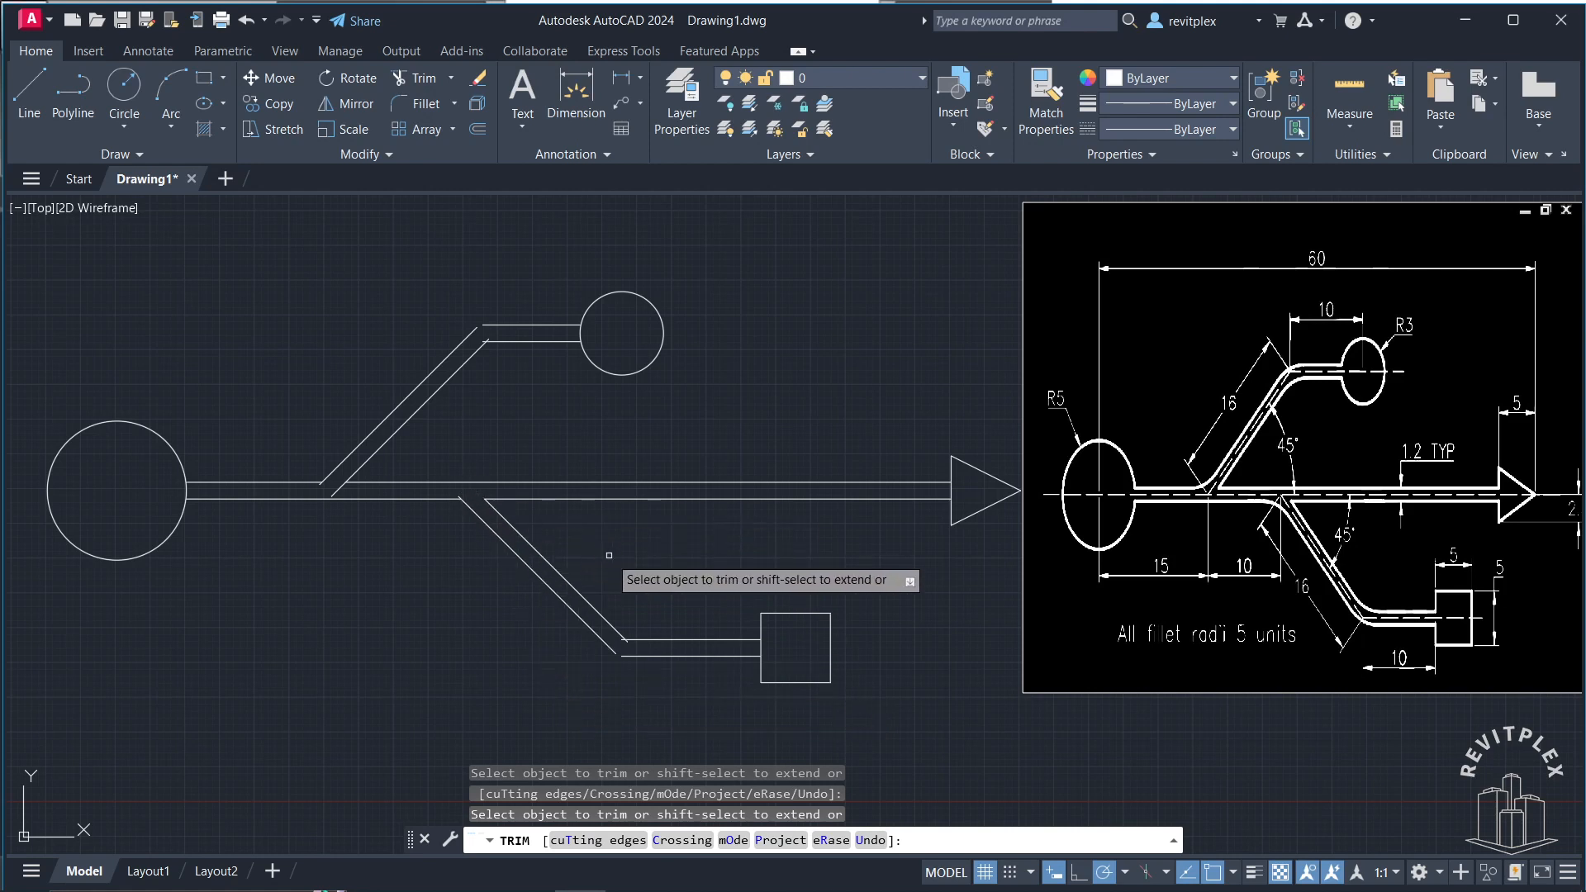
{"action": "key", "text": "Escape"}
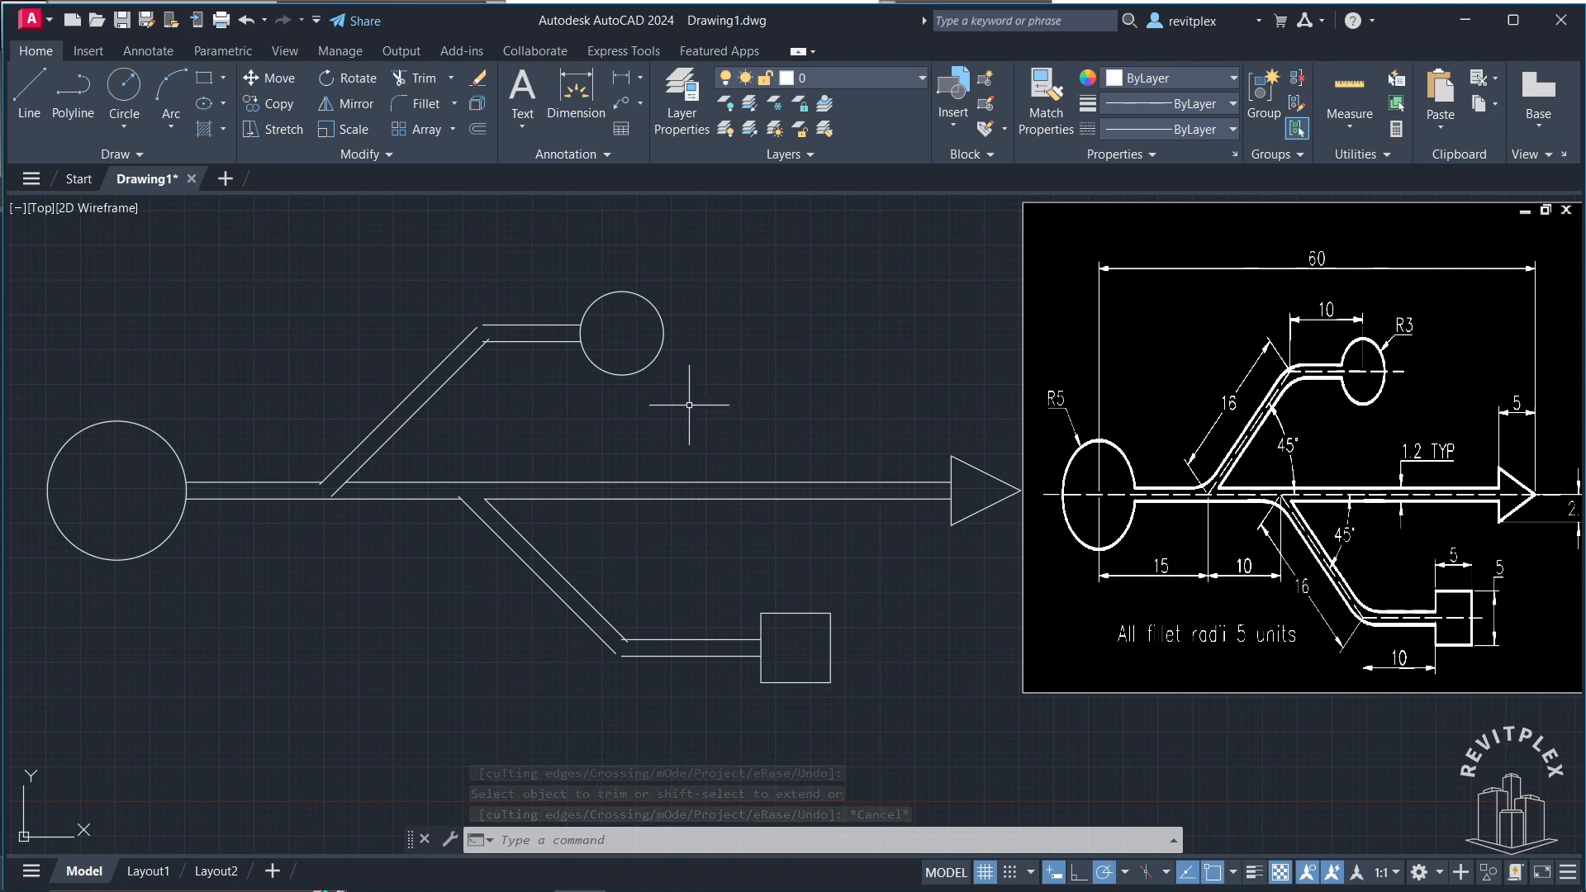
Step: Fillet the corner between the shaft's upper edge and the upper branch's outer diagonal with a radius of 5
{"action": "type", "text": "f"}
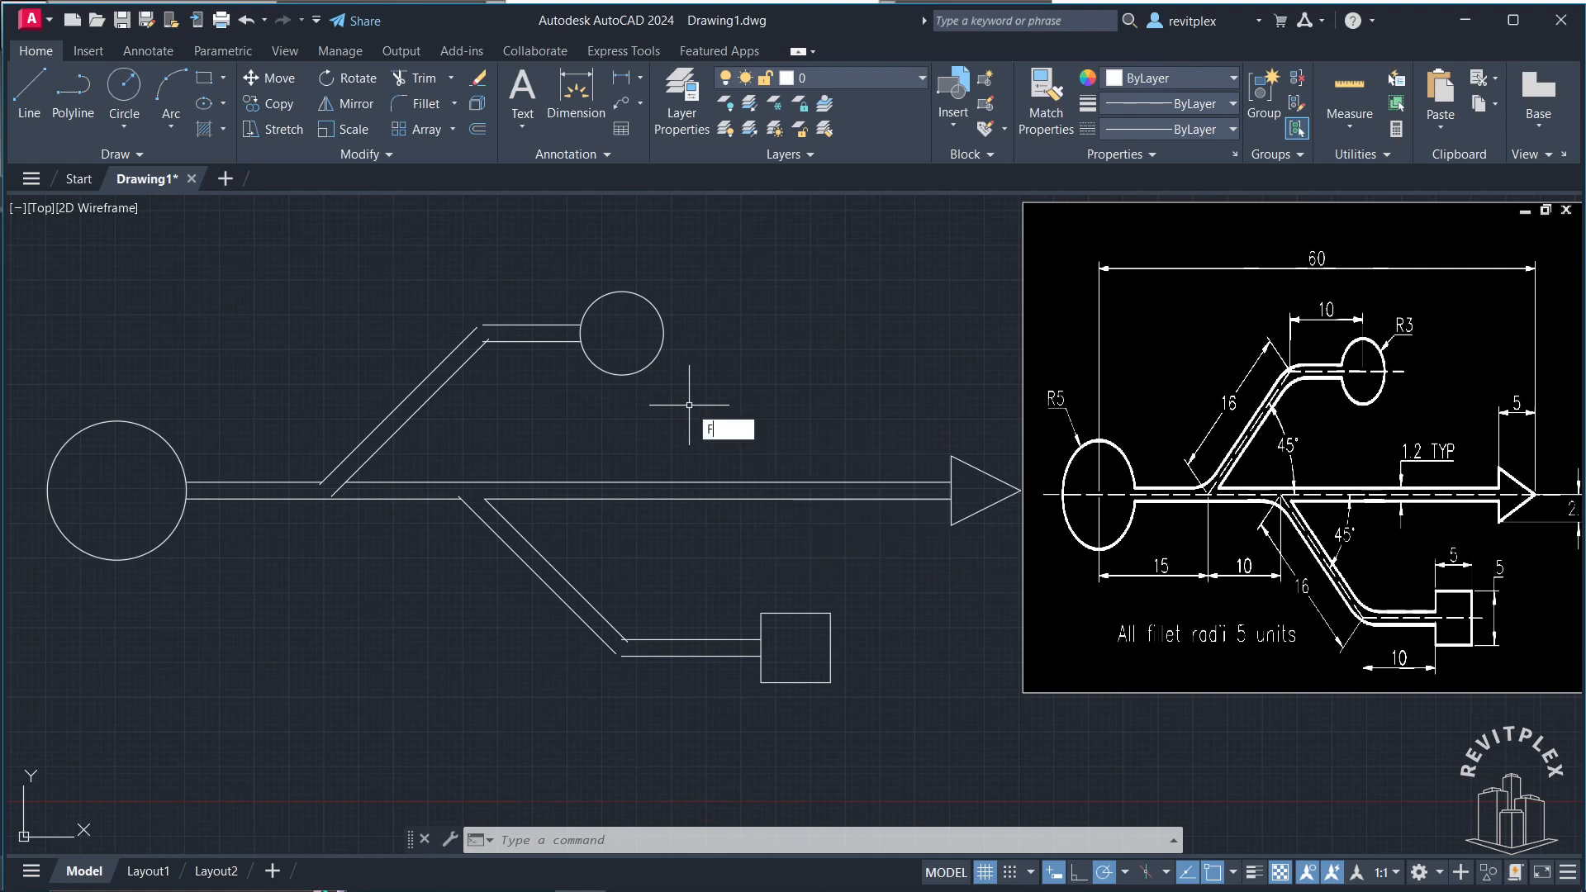
{"action": "key", "text": "Return"}
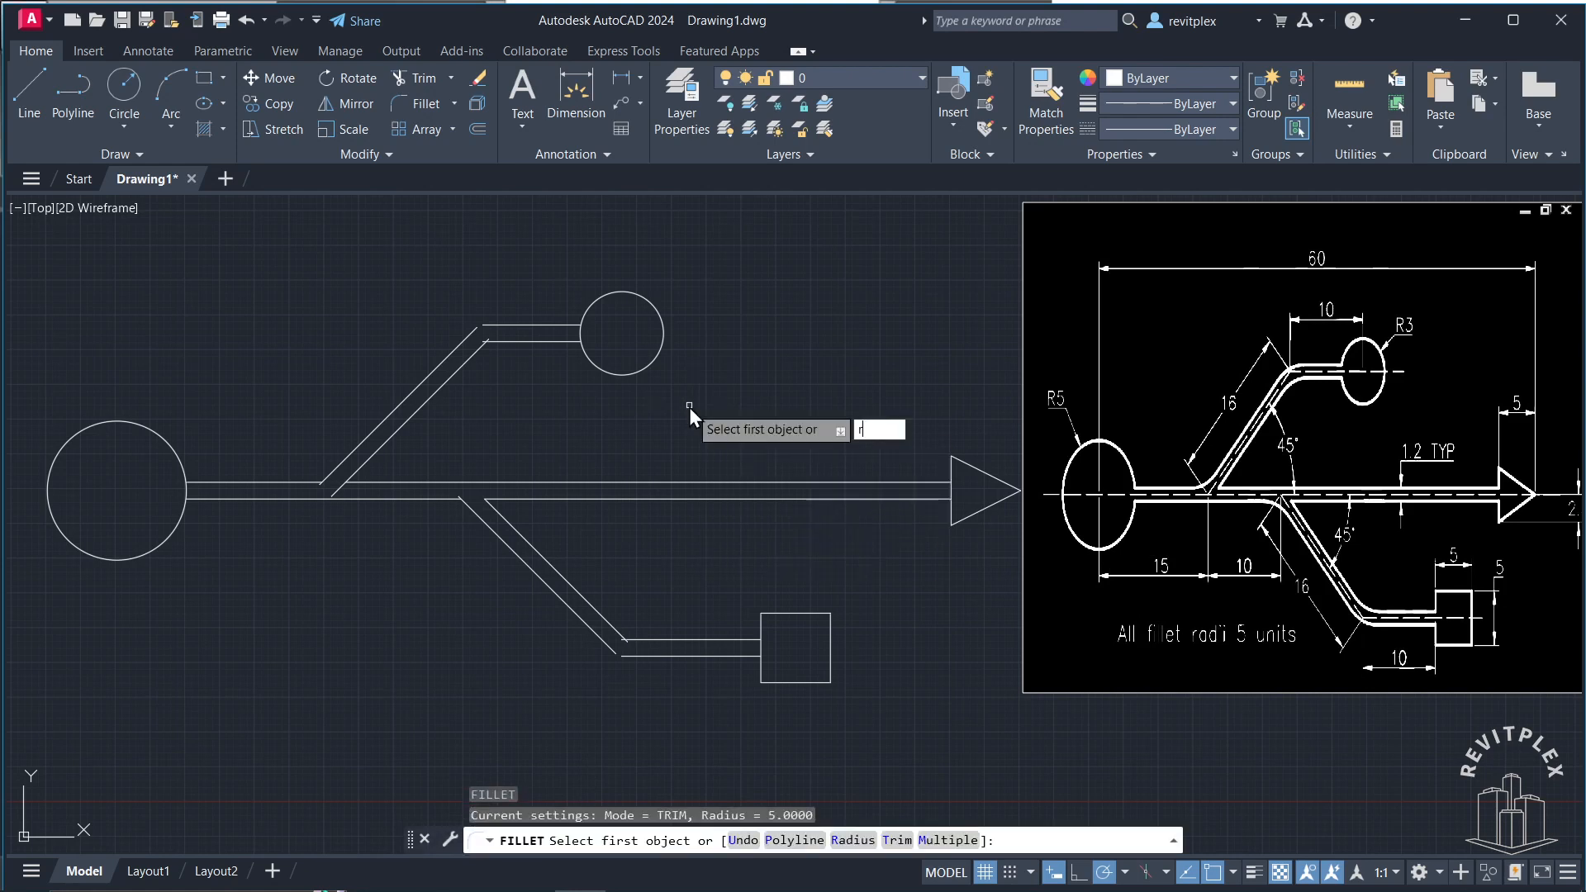
{"action": "type", "text": "r"}
{"action": "key", "text": "Return"}
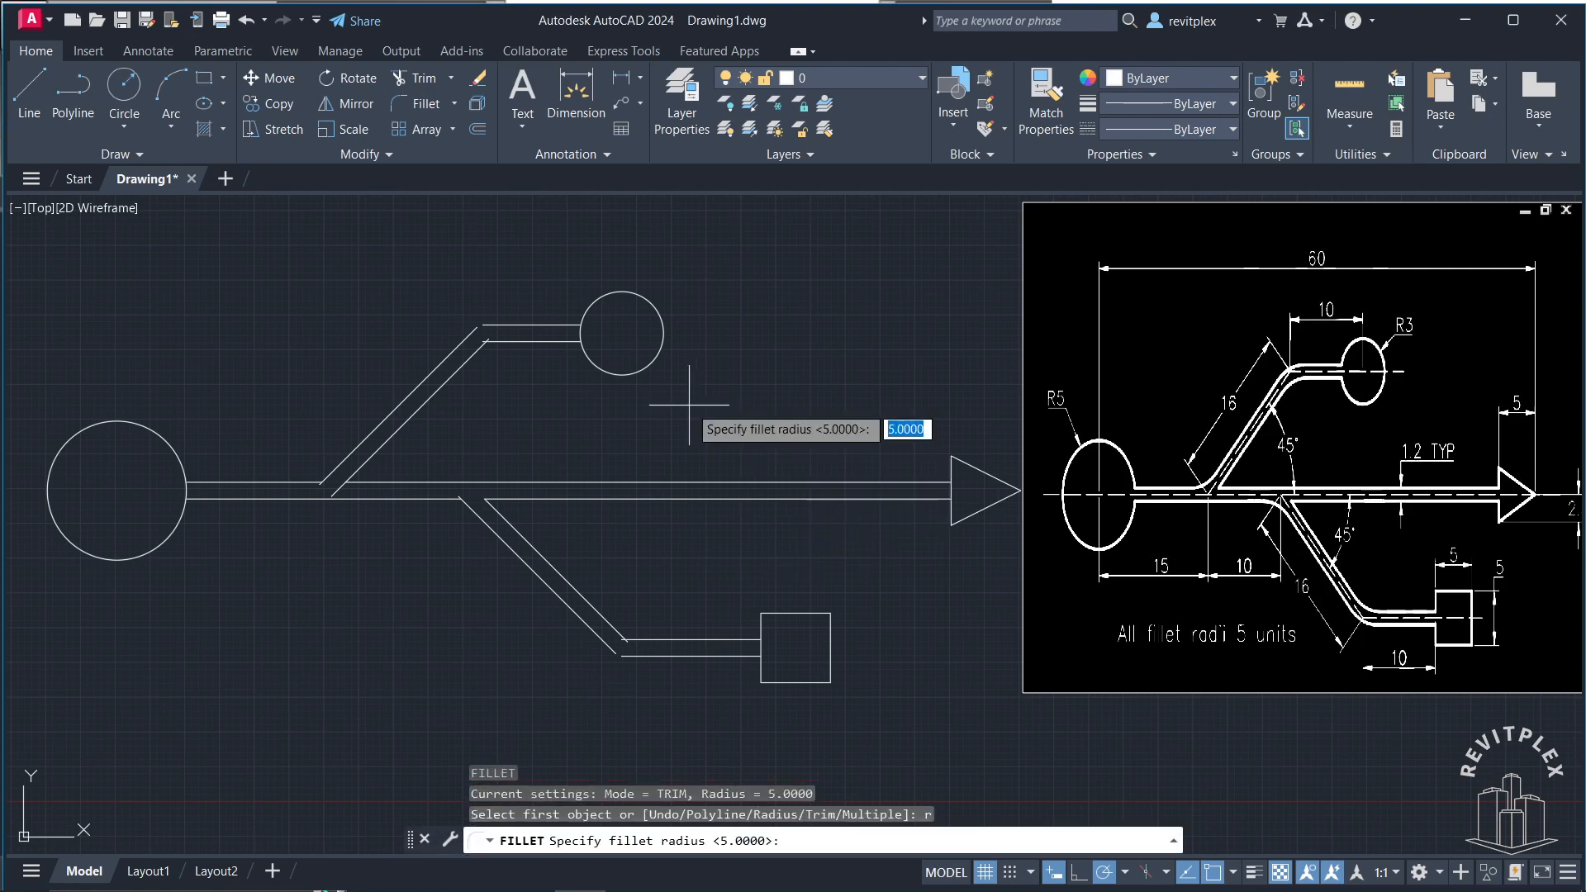
{"action": "key", "text": "Return"}
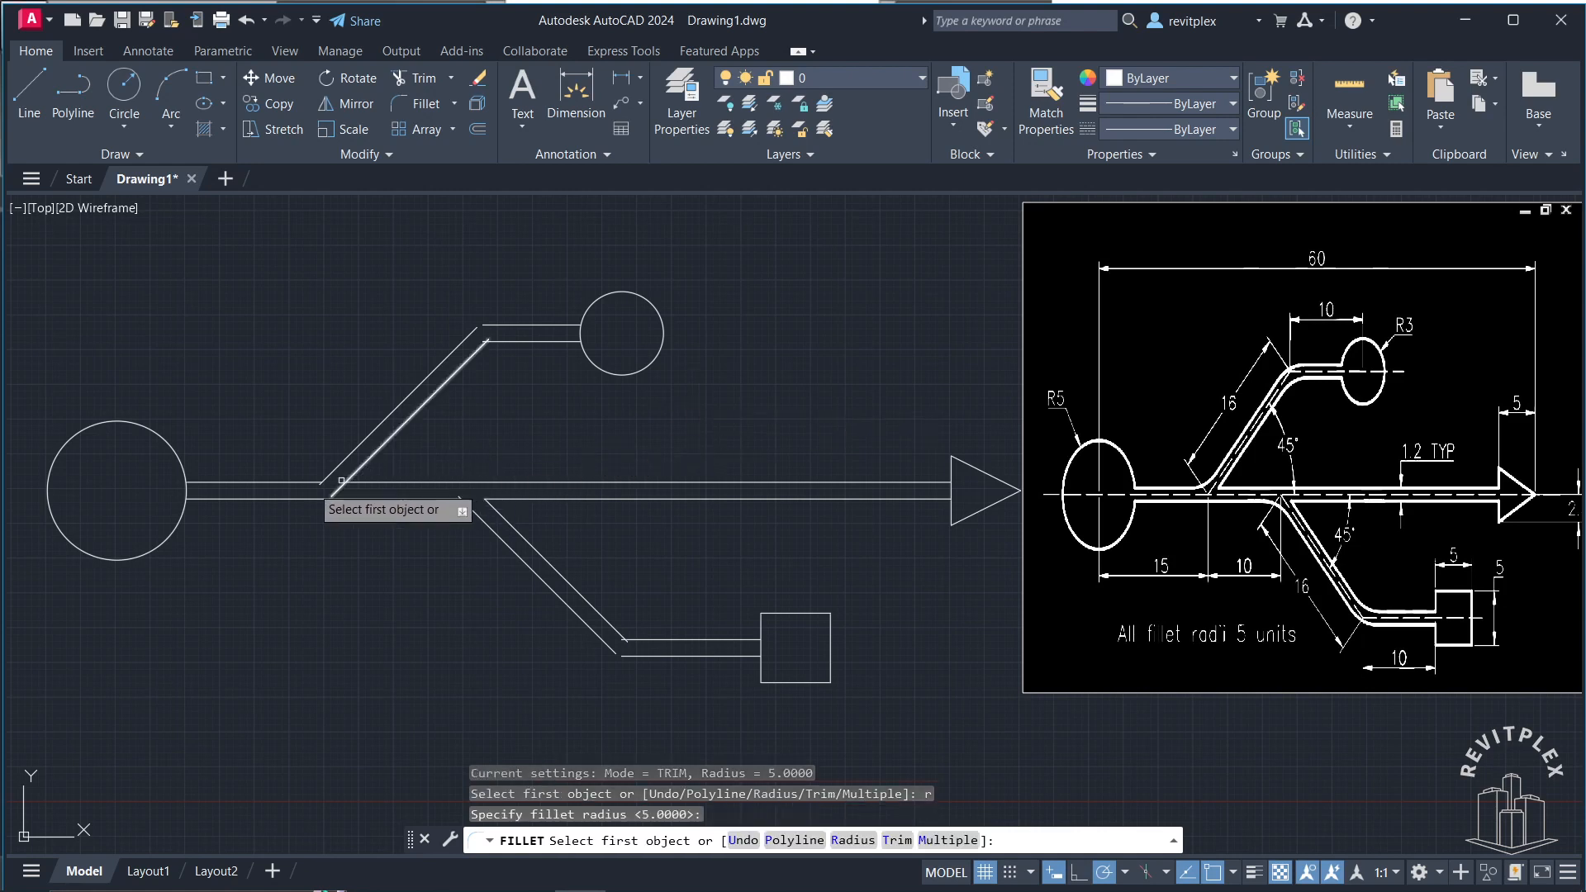
{"action": "left_click", "coordinate": [285, 481]}
{"action": "left_click", "coordinate": [337, 463]}
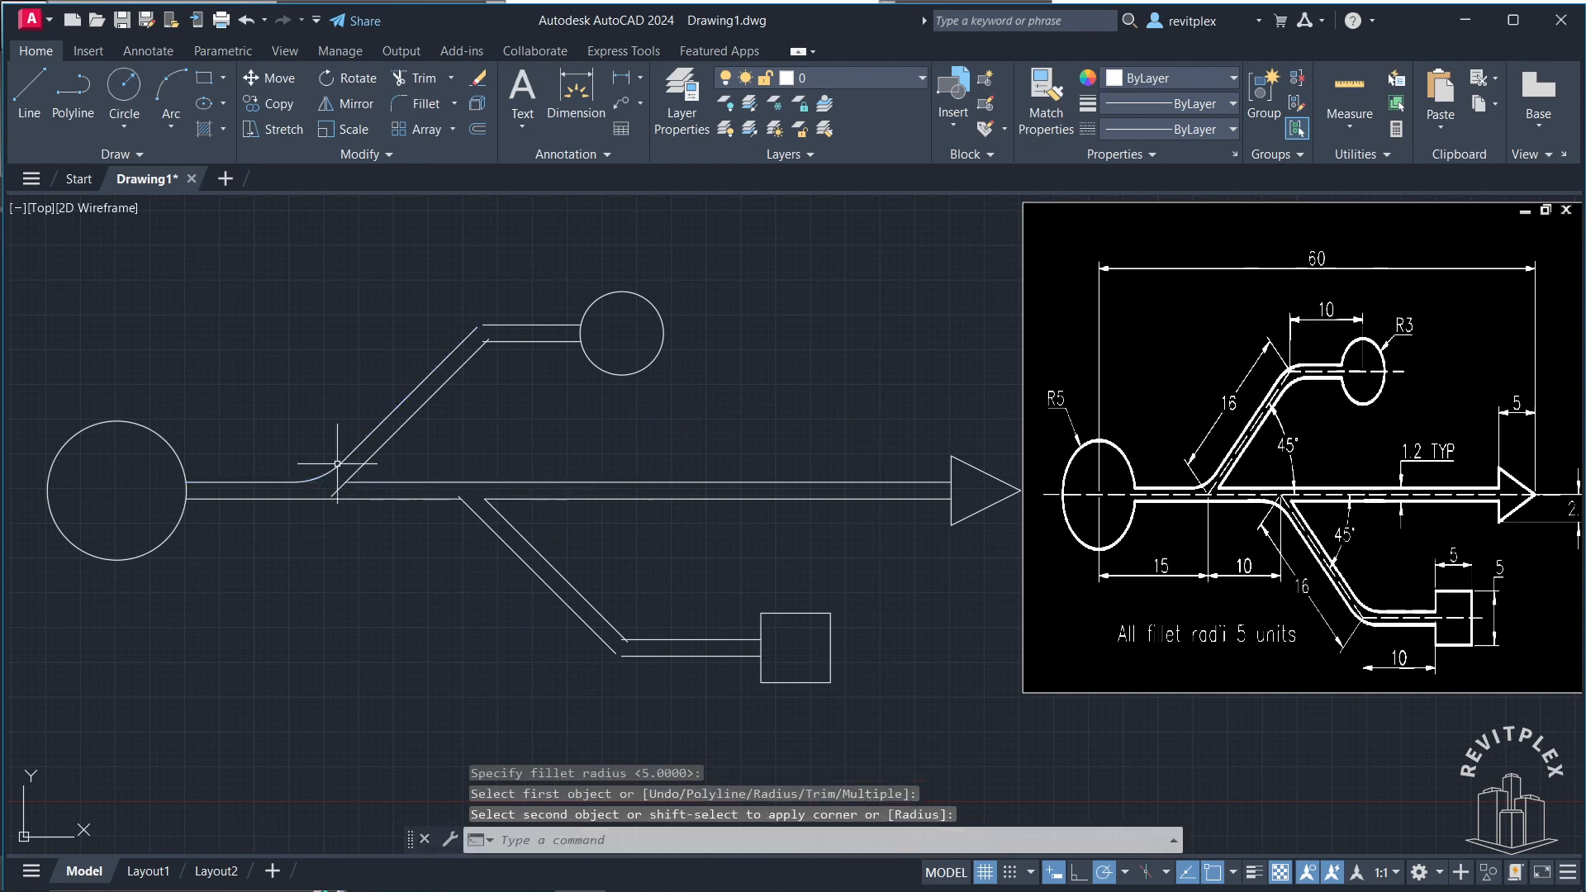
Step: Fillet the outer and inner corners of the upper branch's bend with radius 5, using the Multiple option
{"action": "key", "text": "Return"}
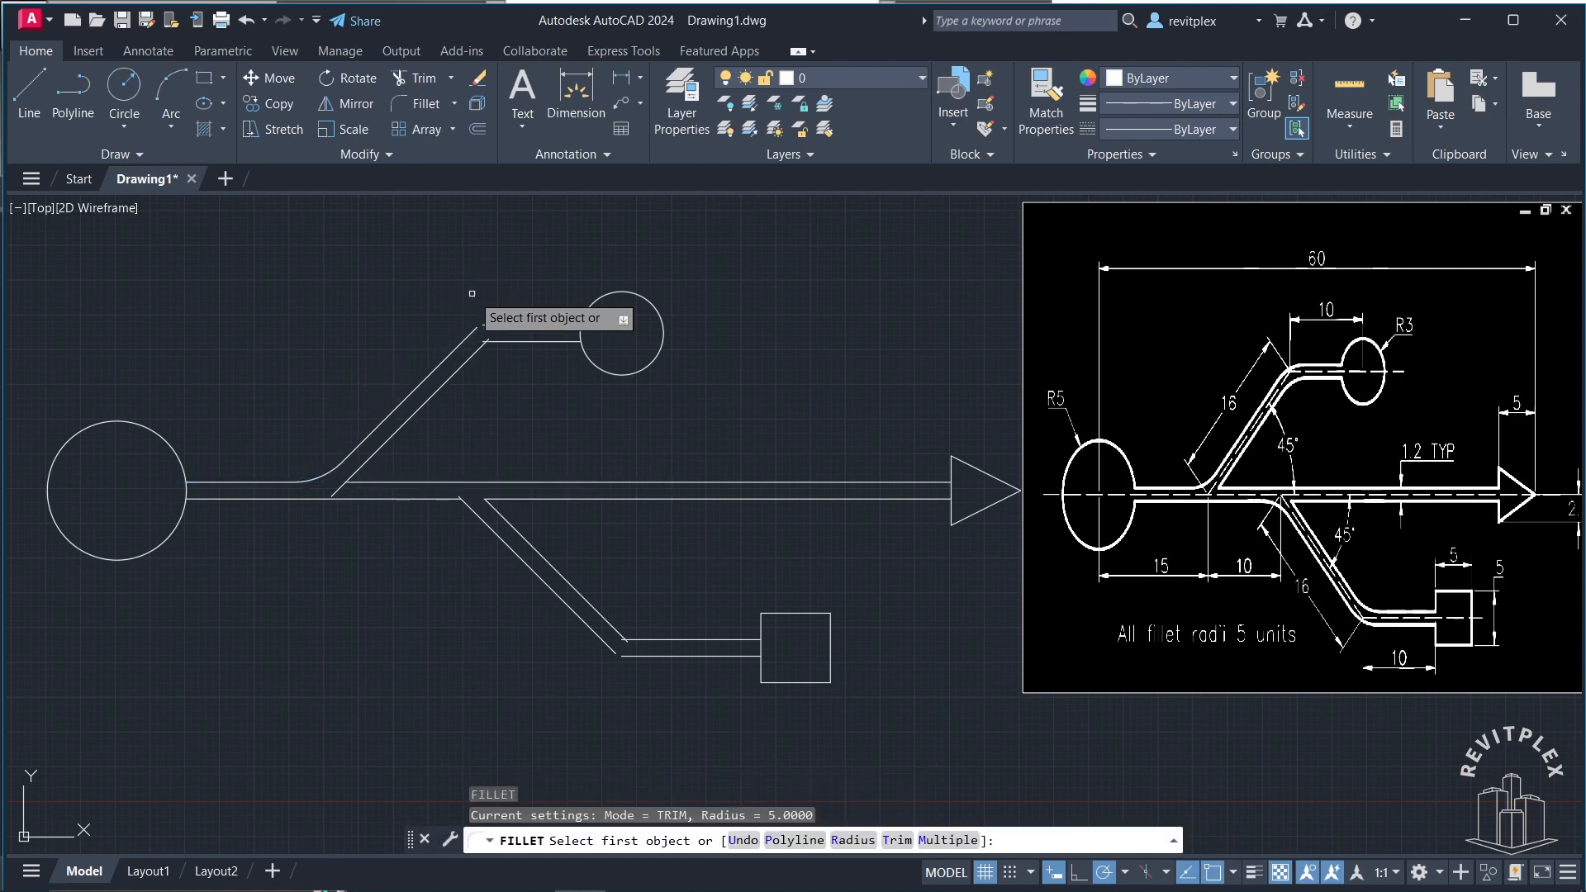
{"action": "left_click", "coordinate": [946, 839]}
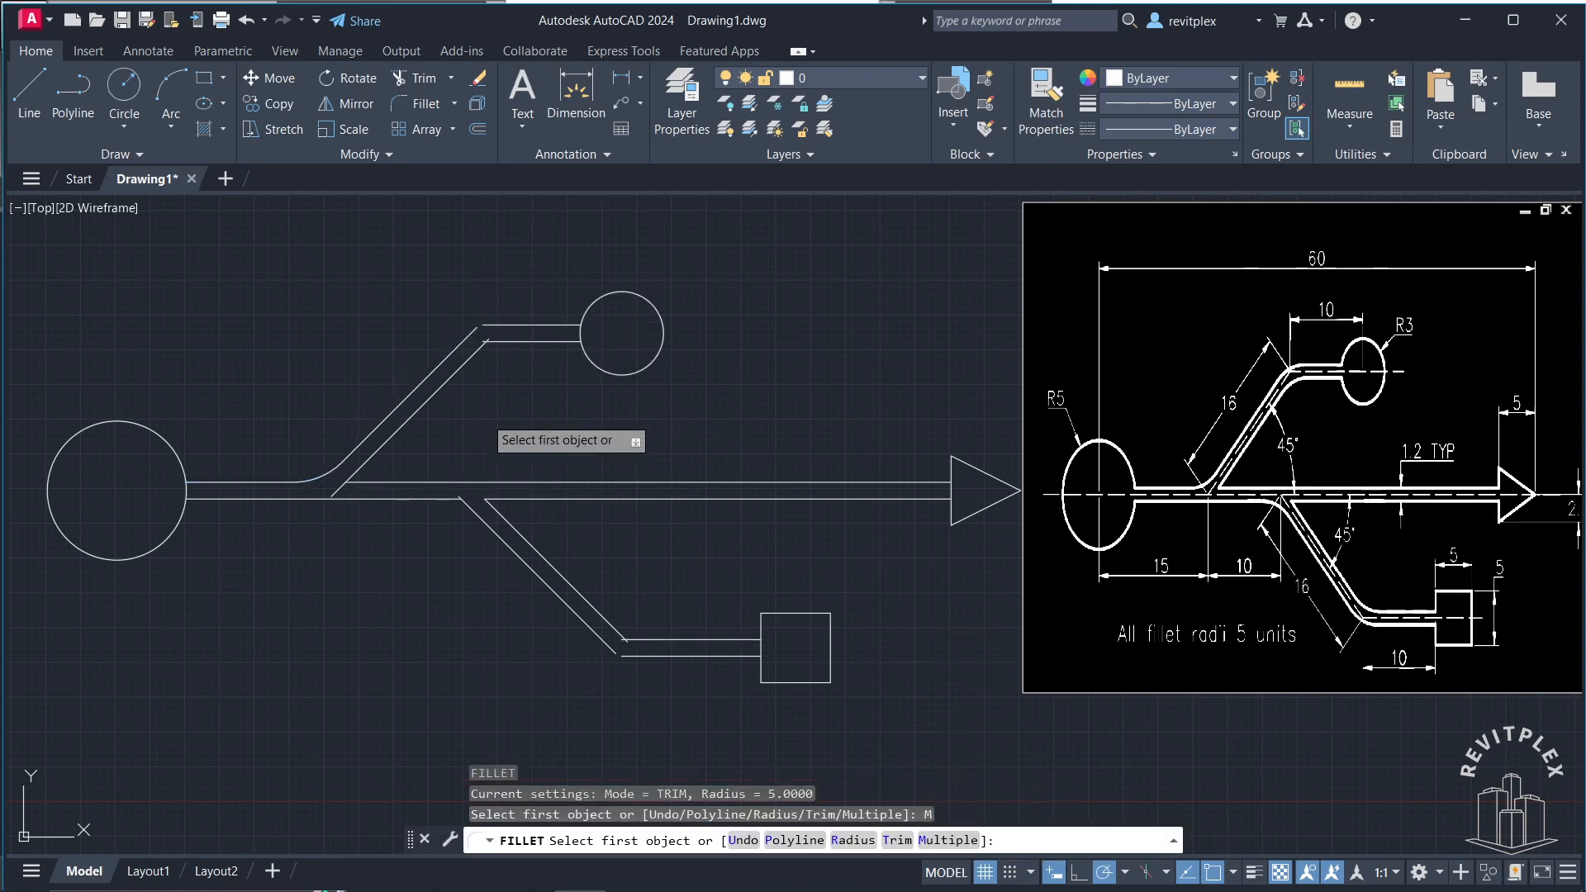
{"action": "left_click", "coordinate": [464, 330]}
{"action": "left_click", "coordinate": [505, 325]}
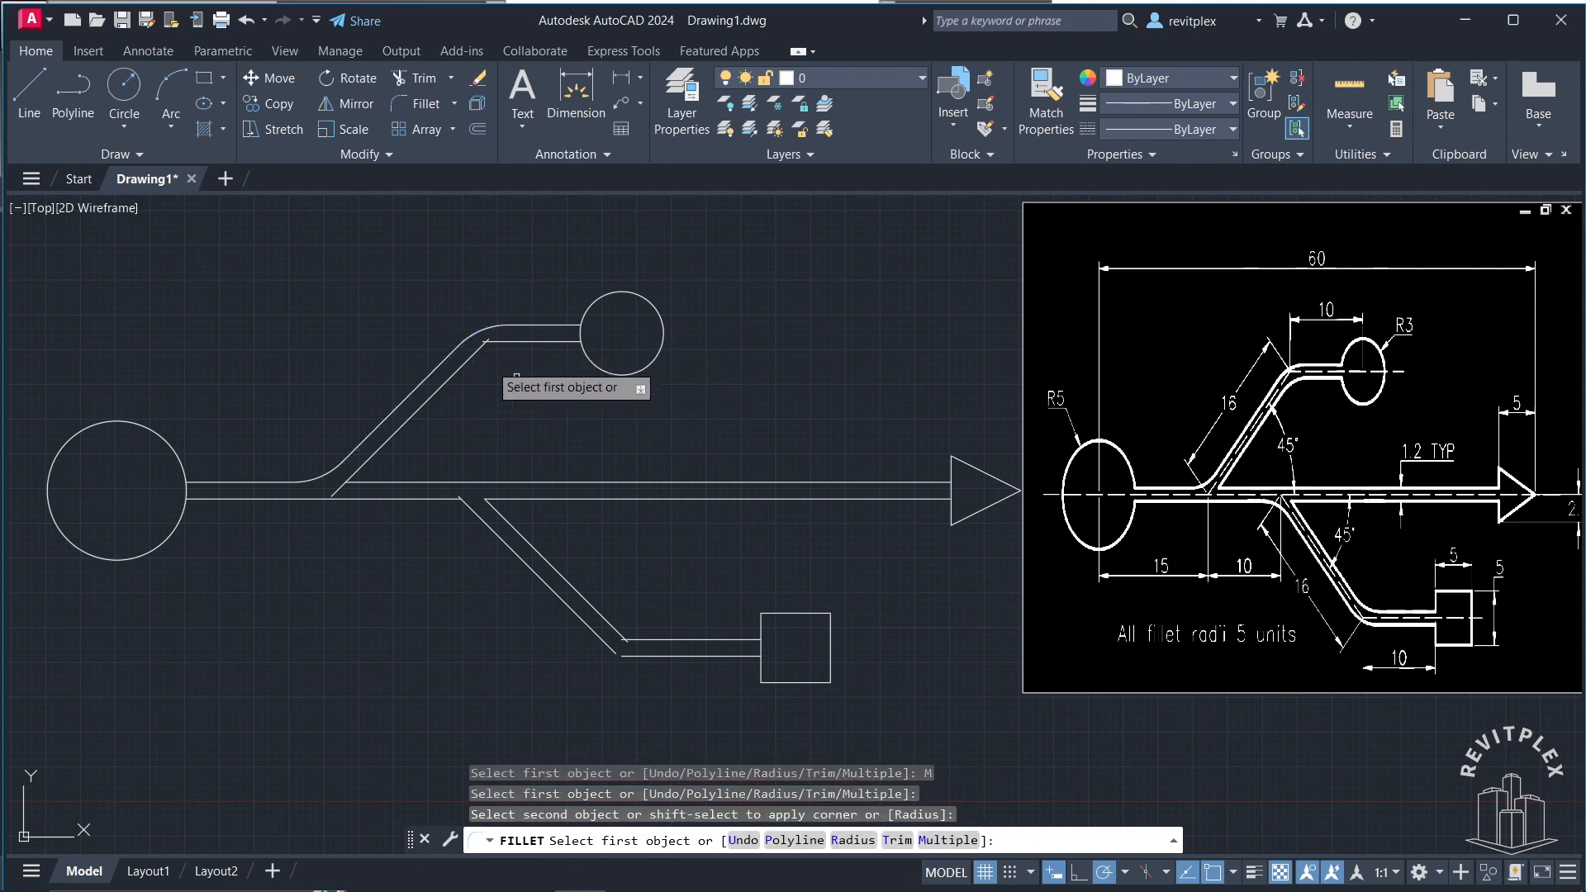
{"action": "left_click", "coordinate": [473, 354]}
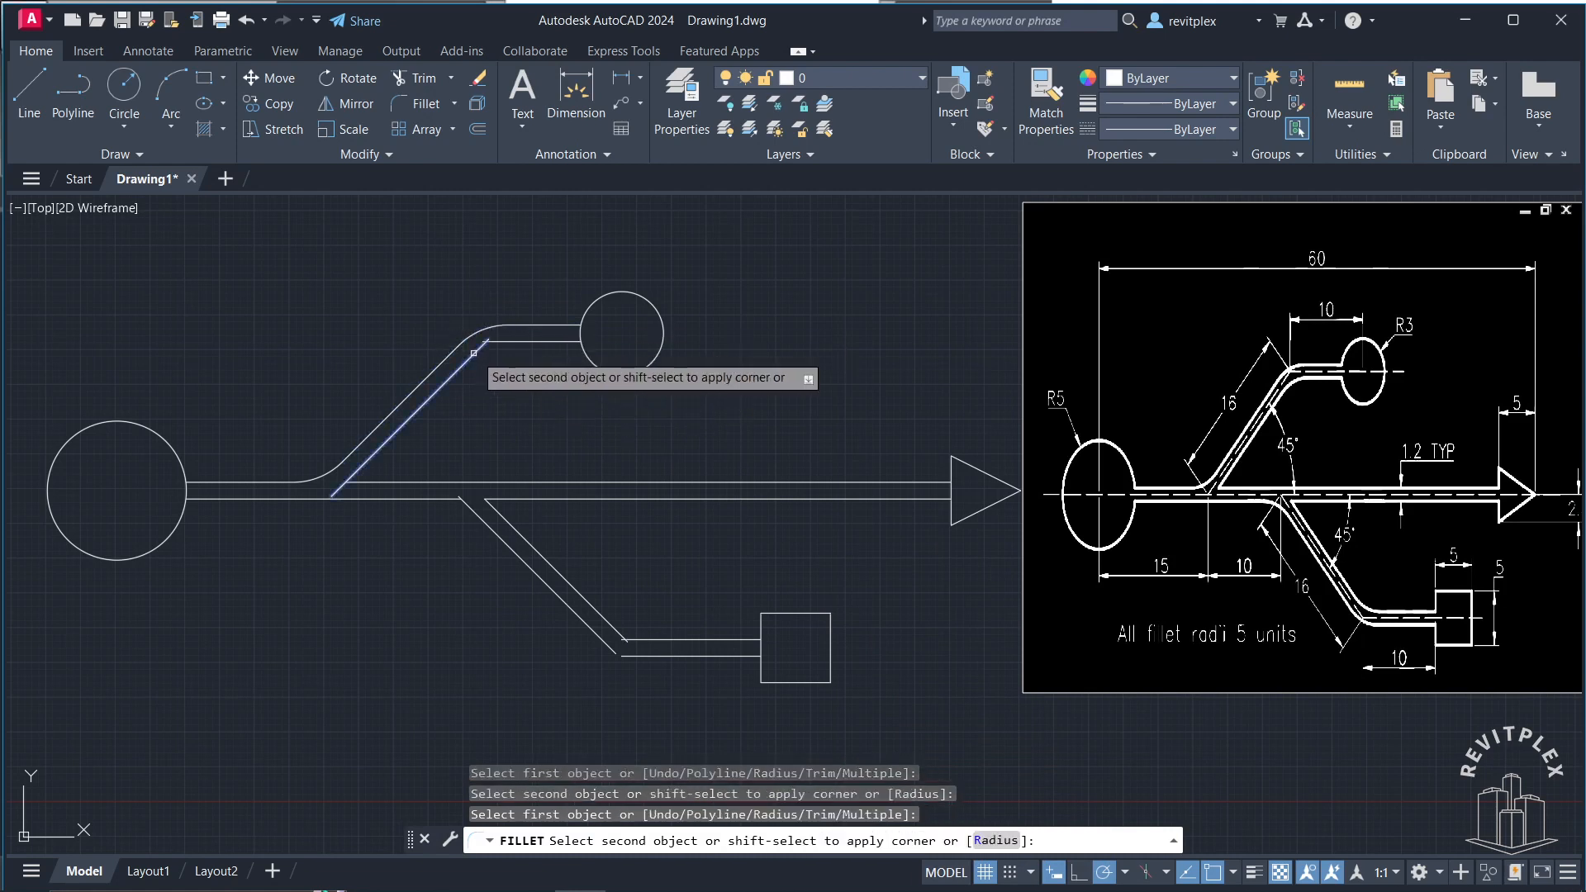
{"action": "left_click", "coordinate": [520, 343]}
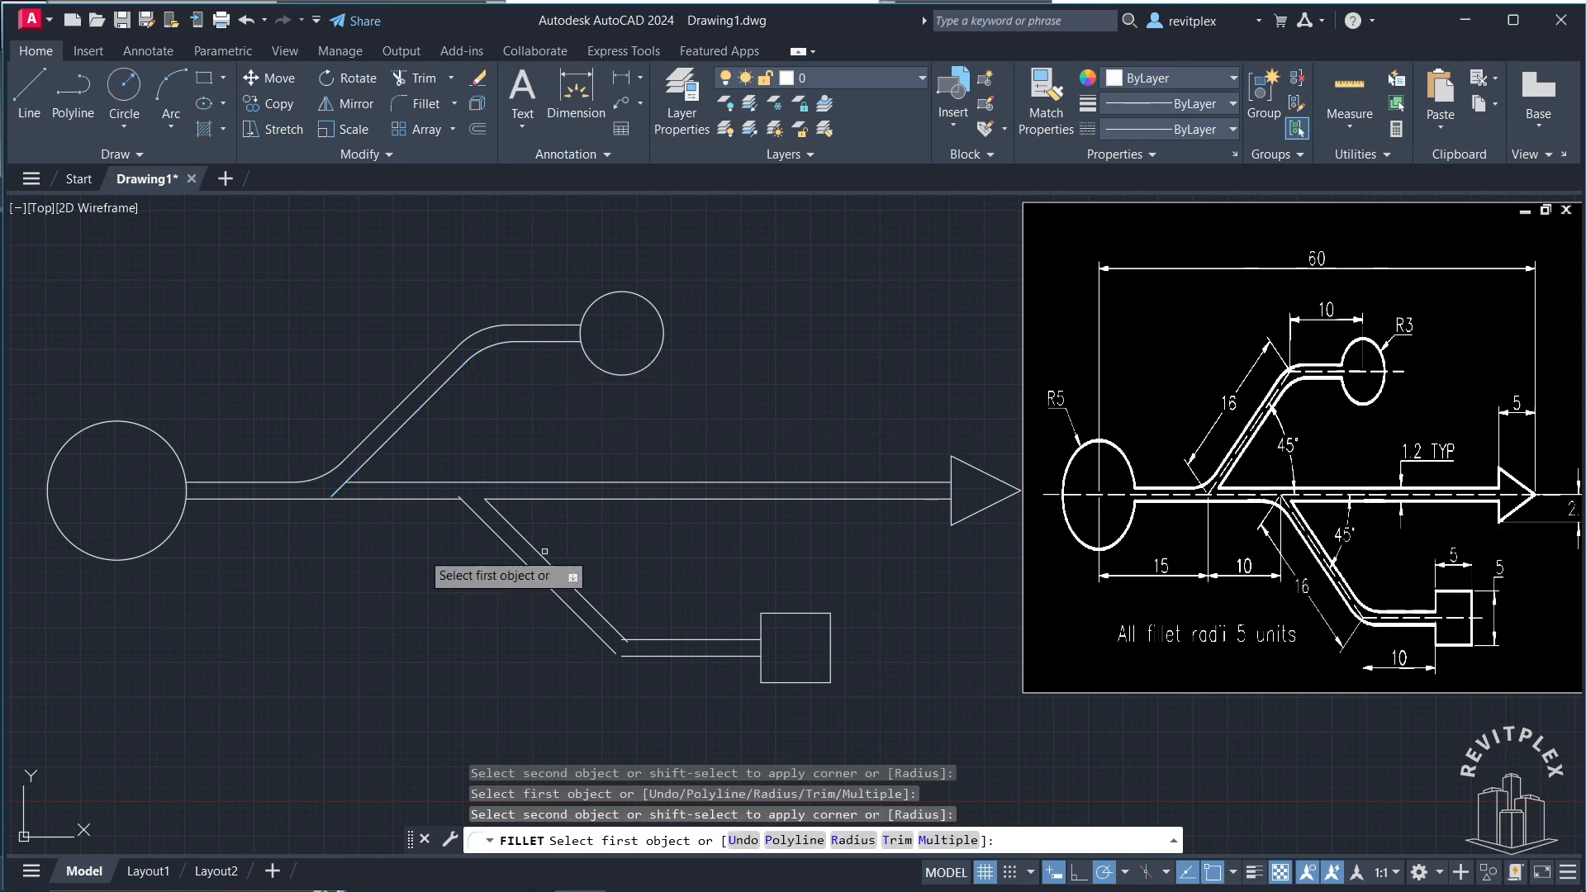
Step: Fillet the shaft's lower edge into the lower branch and both corners of that branch's bend with radius 5
{"action": "left_click", "coordinate": [437, 498]}
{"action": "left_click", "coordinate": [472, 512]}
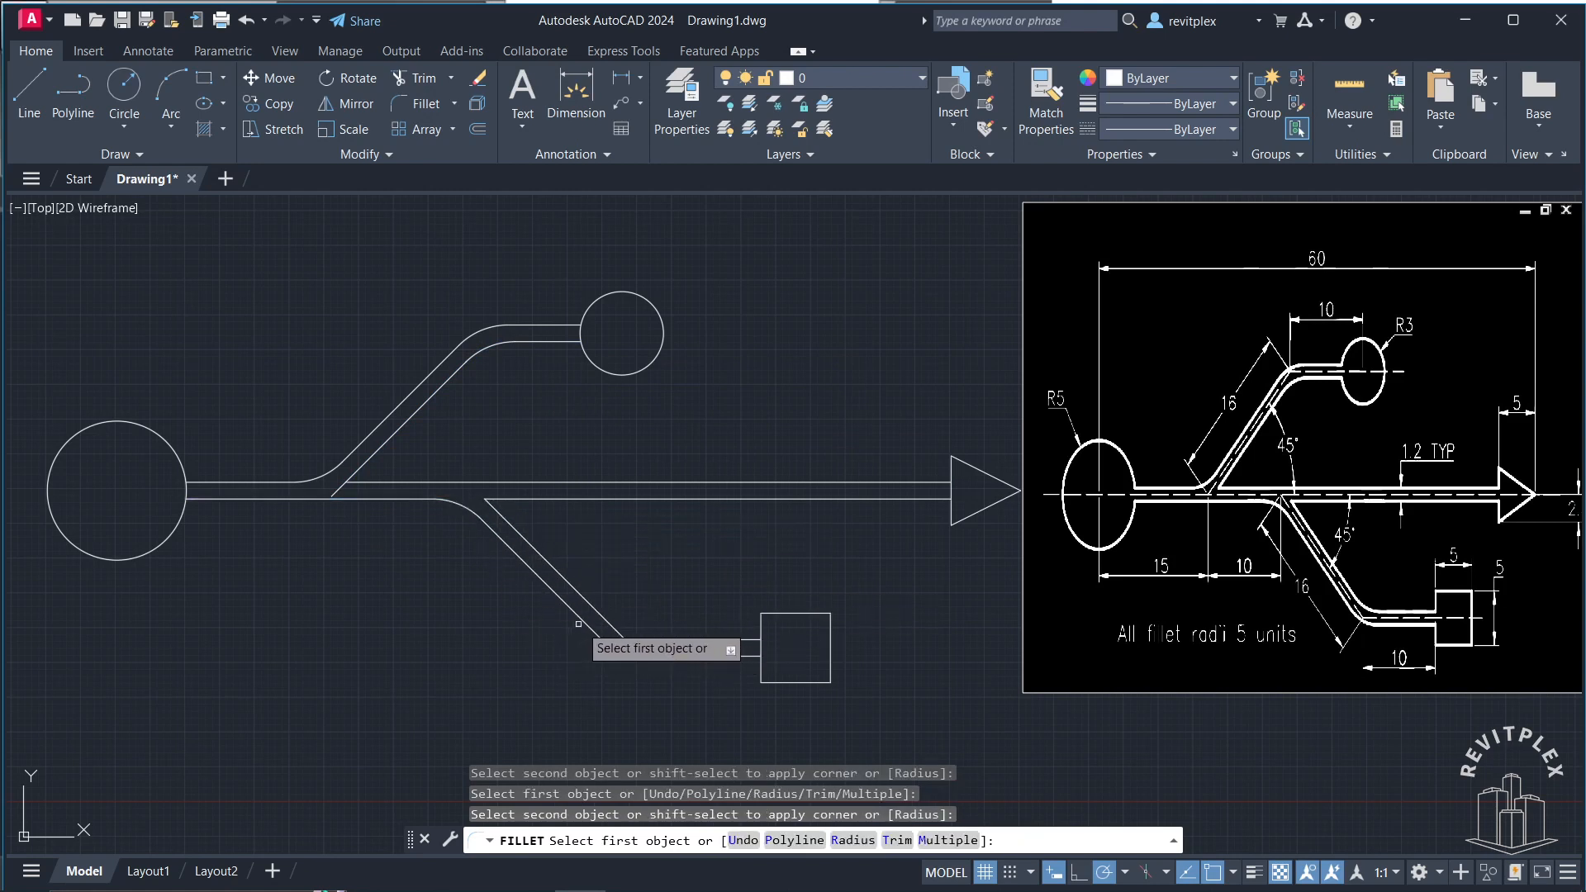
{"action": "left_click", "coordinate": [627, 653]}
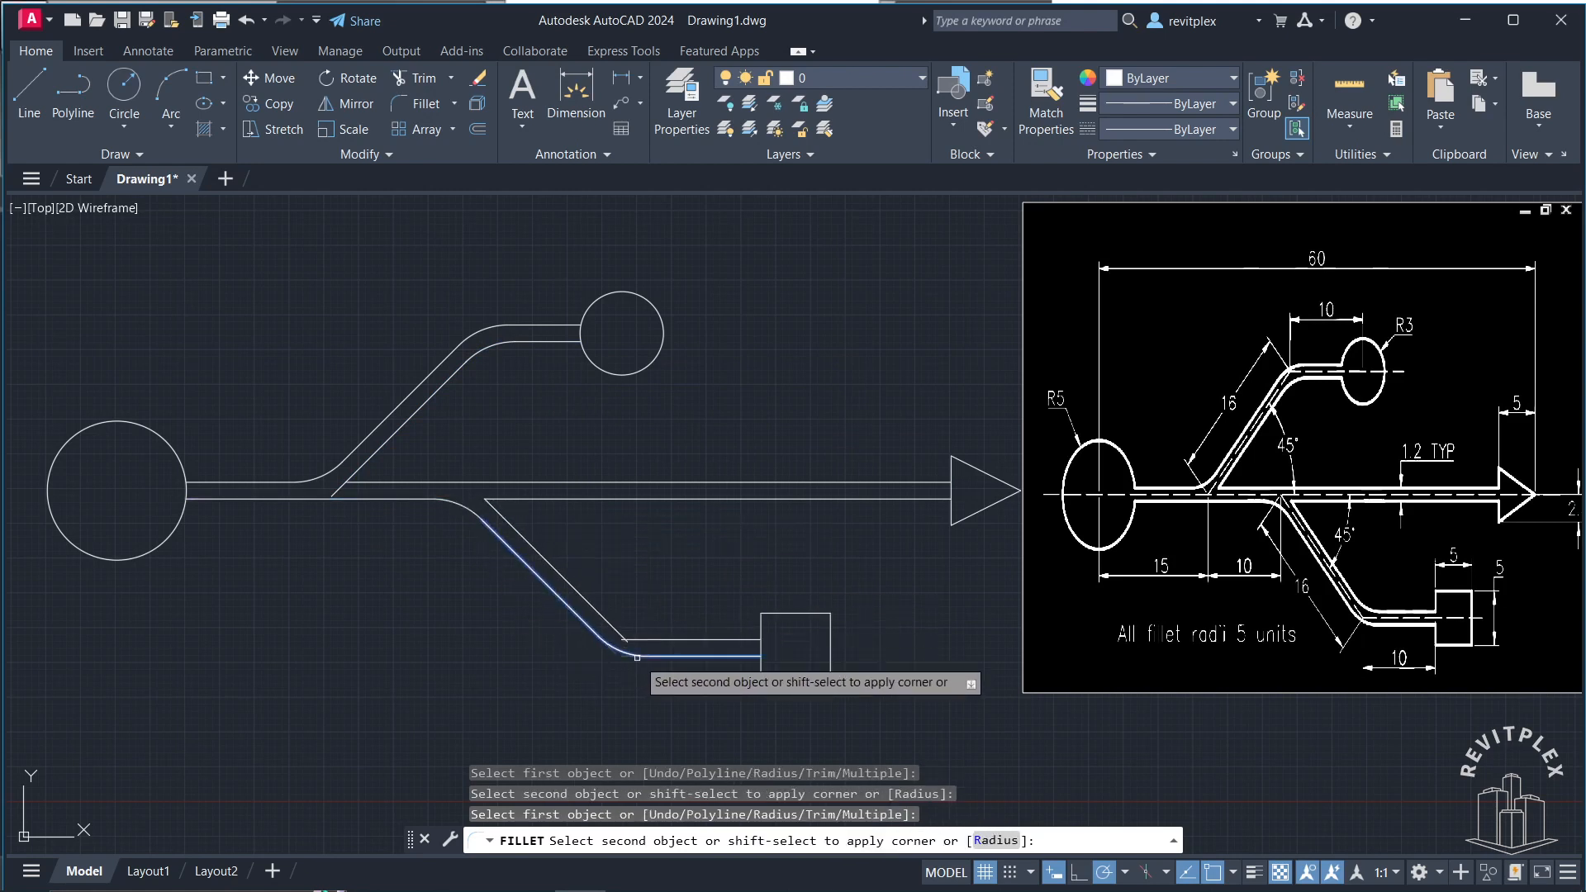
{"action": "left_click", "coordinate": [644, 657]}
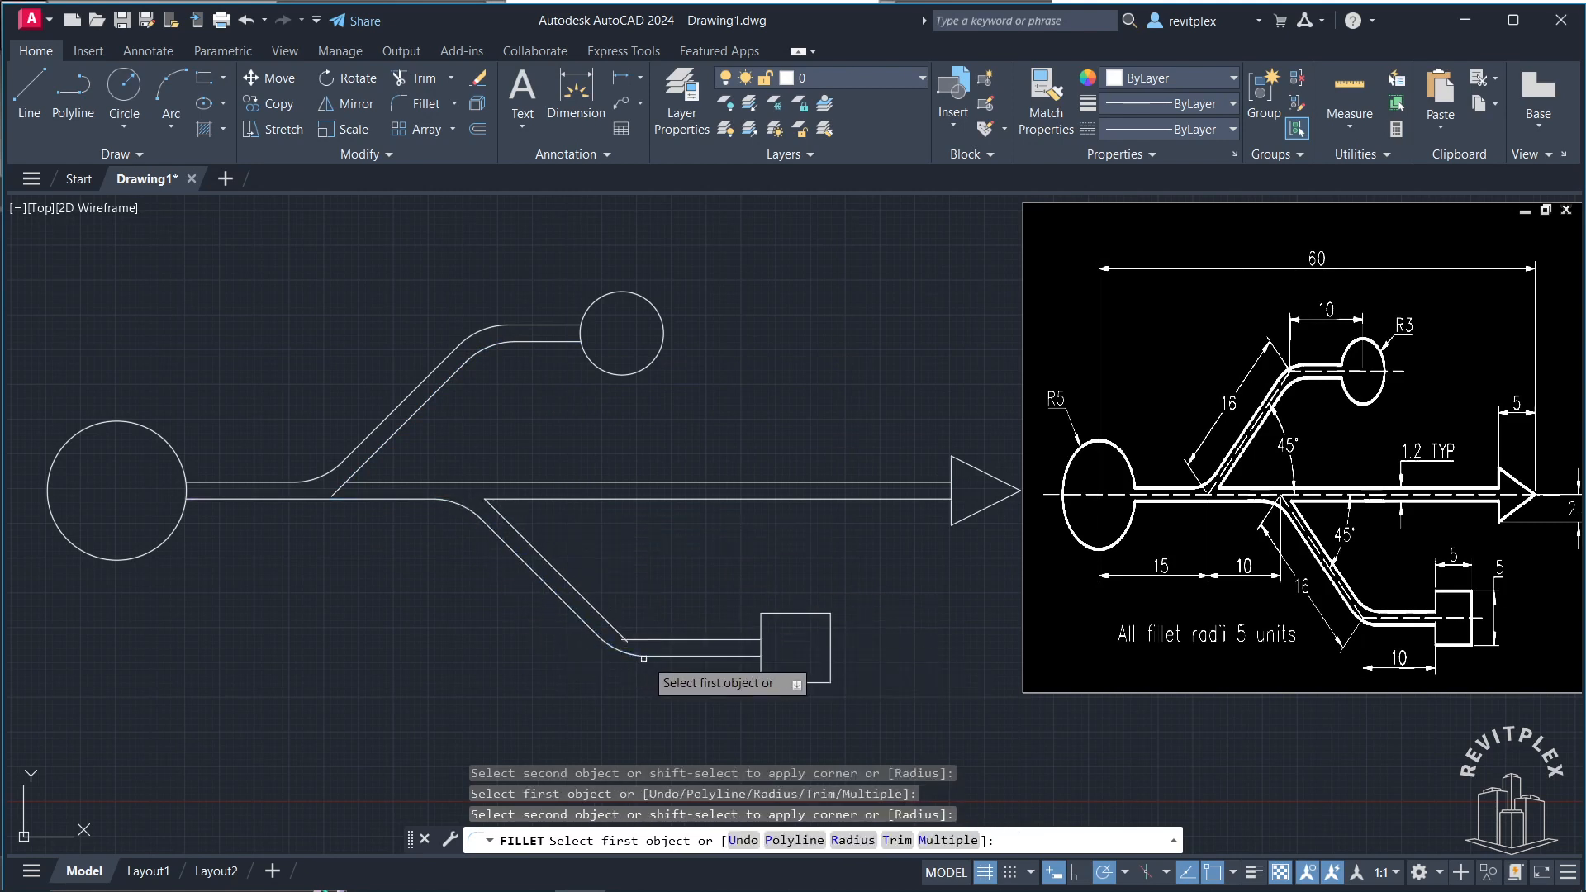
{"action": "left_click", "coordinate": [609, 624]}
{"action": "left_click", "coordinate": [656, 638]}
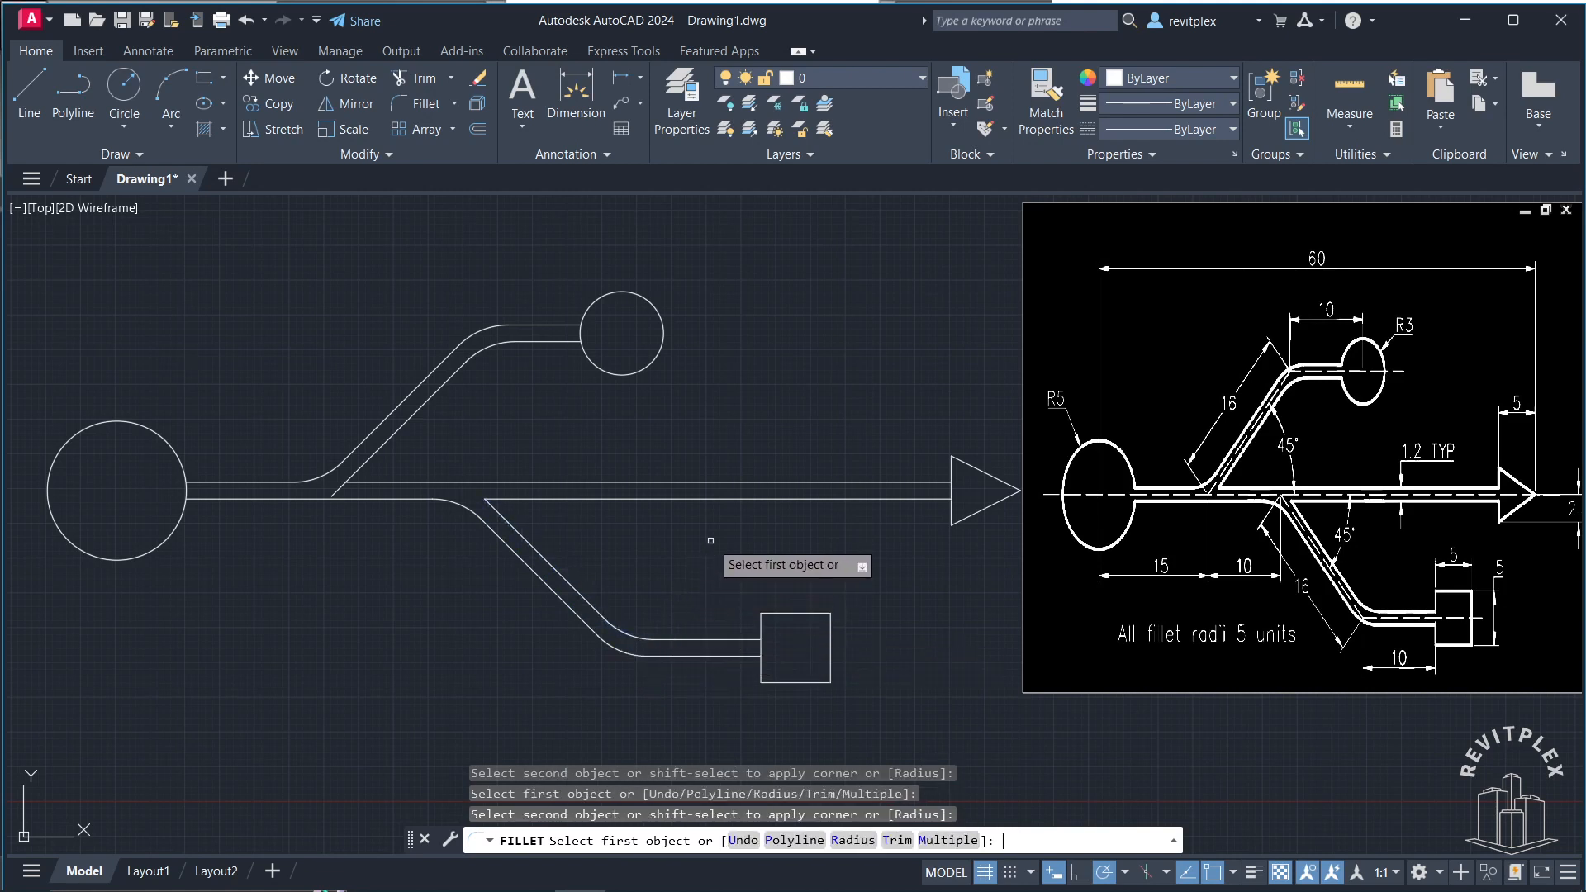
{"action": "key", "text": "Escape"}
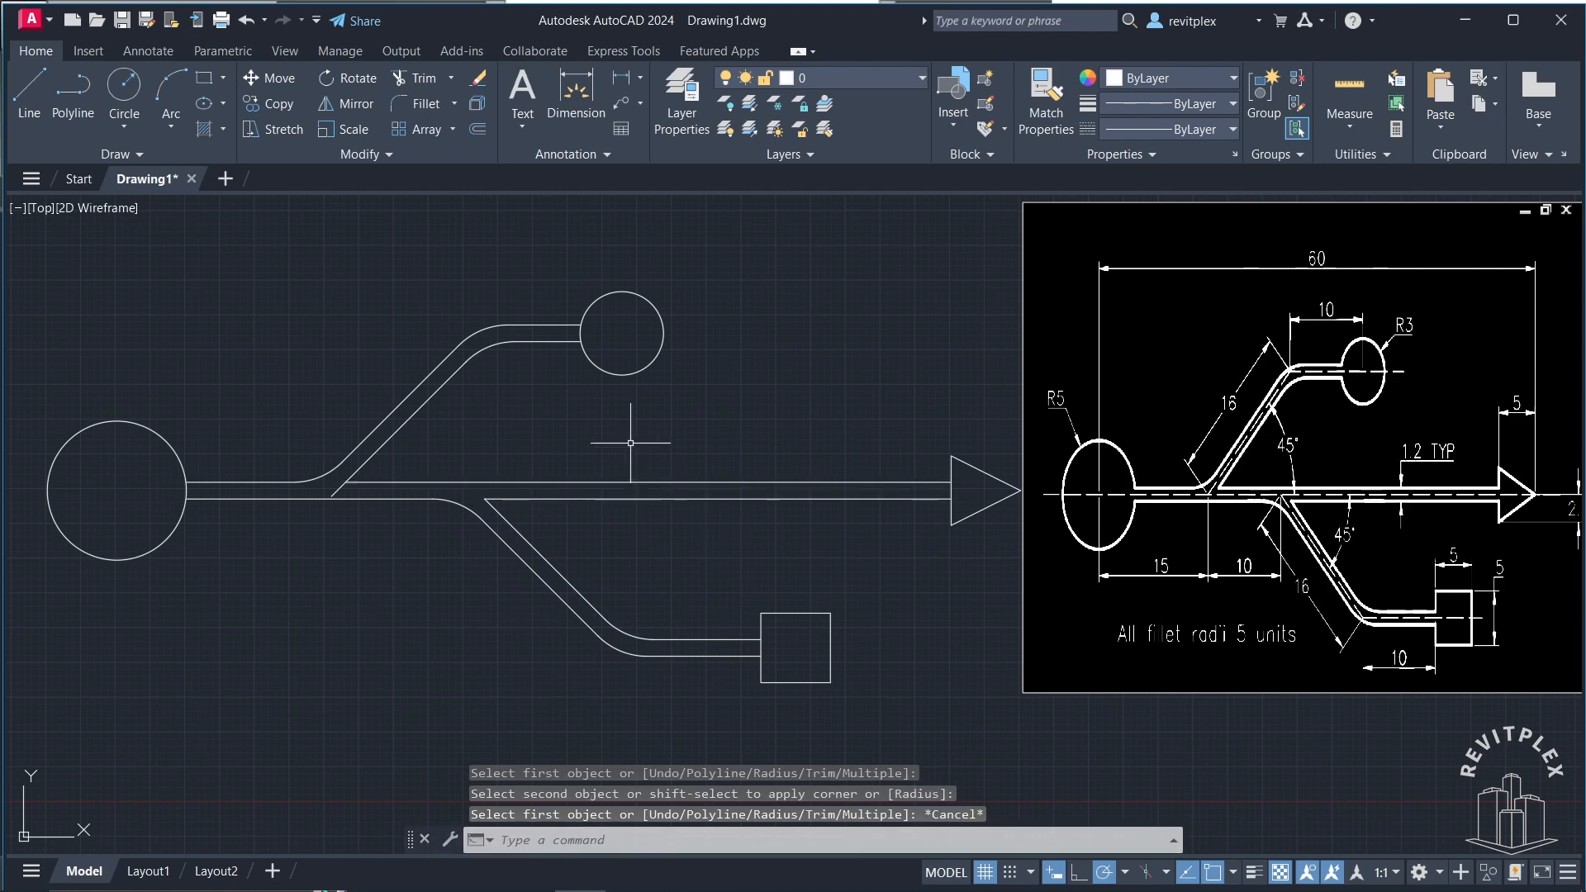
Step: Trim the leftover diagonal line end inside the main shaft at the upper branch junction
{"action": "type", "text": "tr"}
{"action": "key", "text": "Return"}
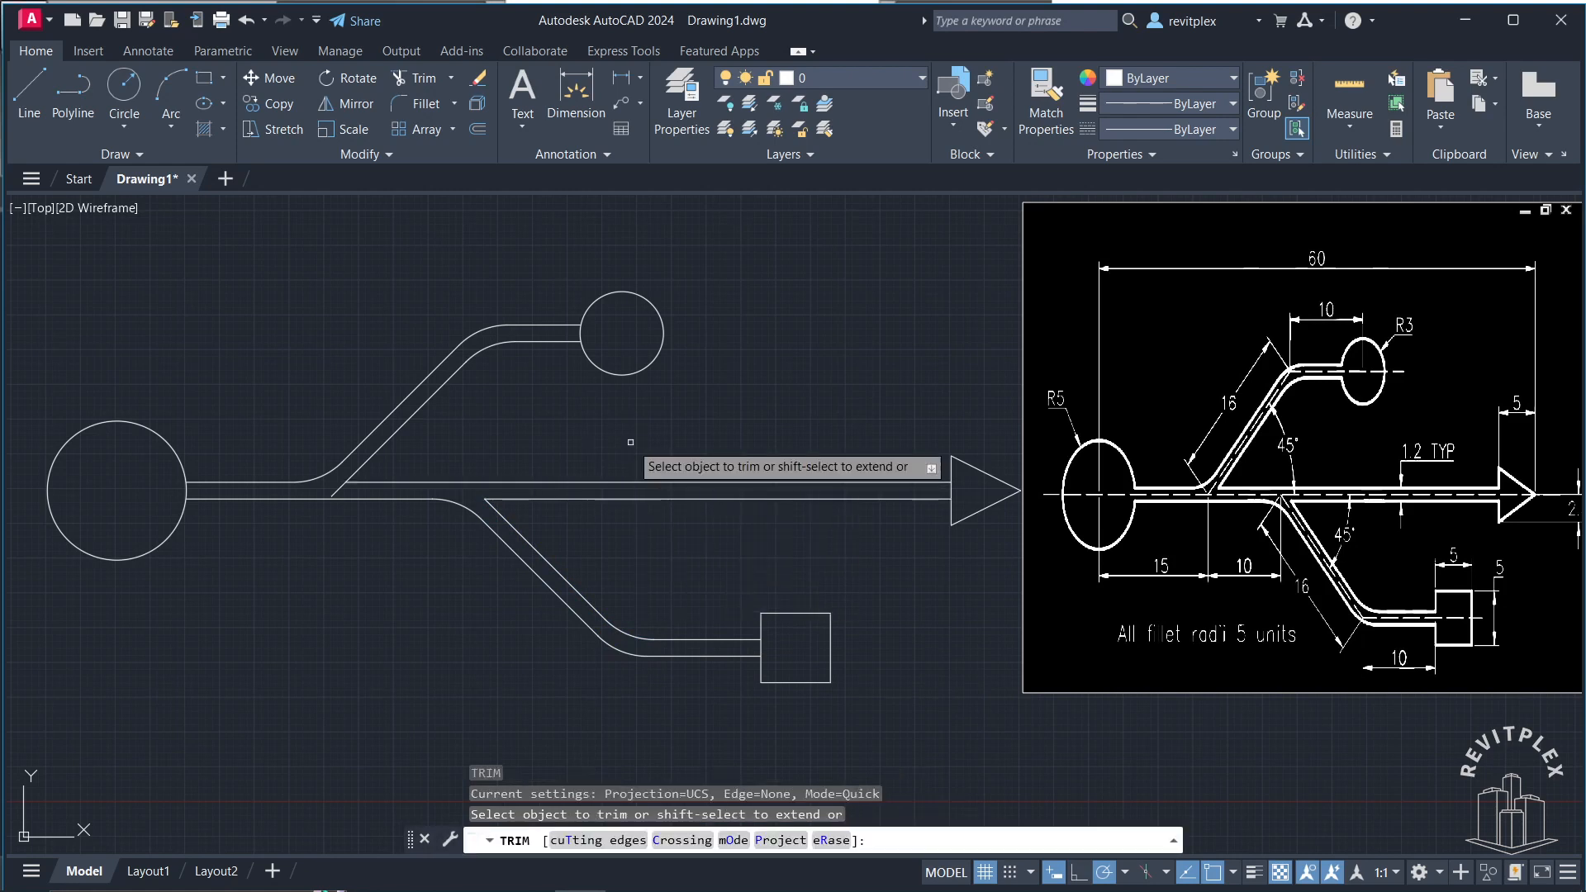
{"action": "left_click", "coordinate": [332, 494]}
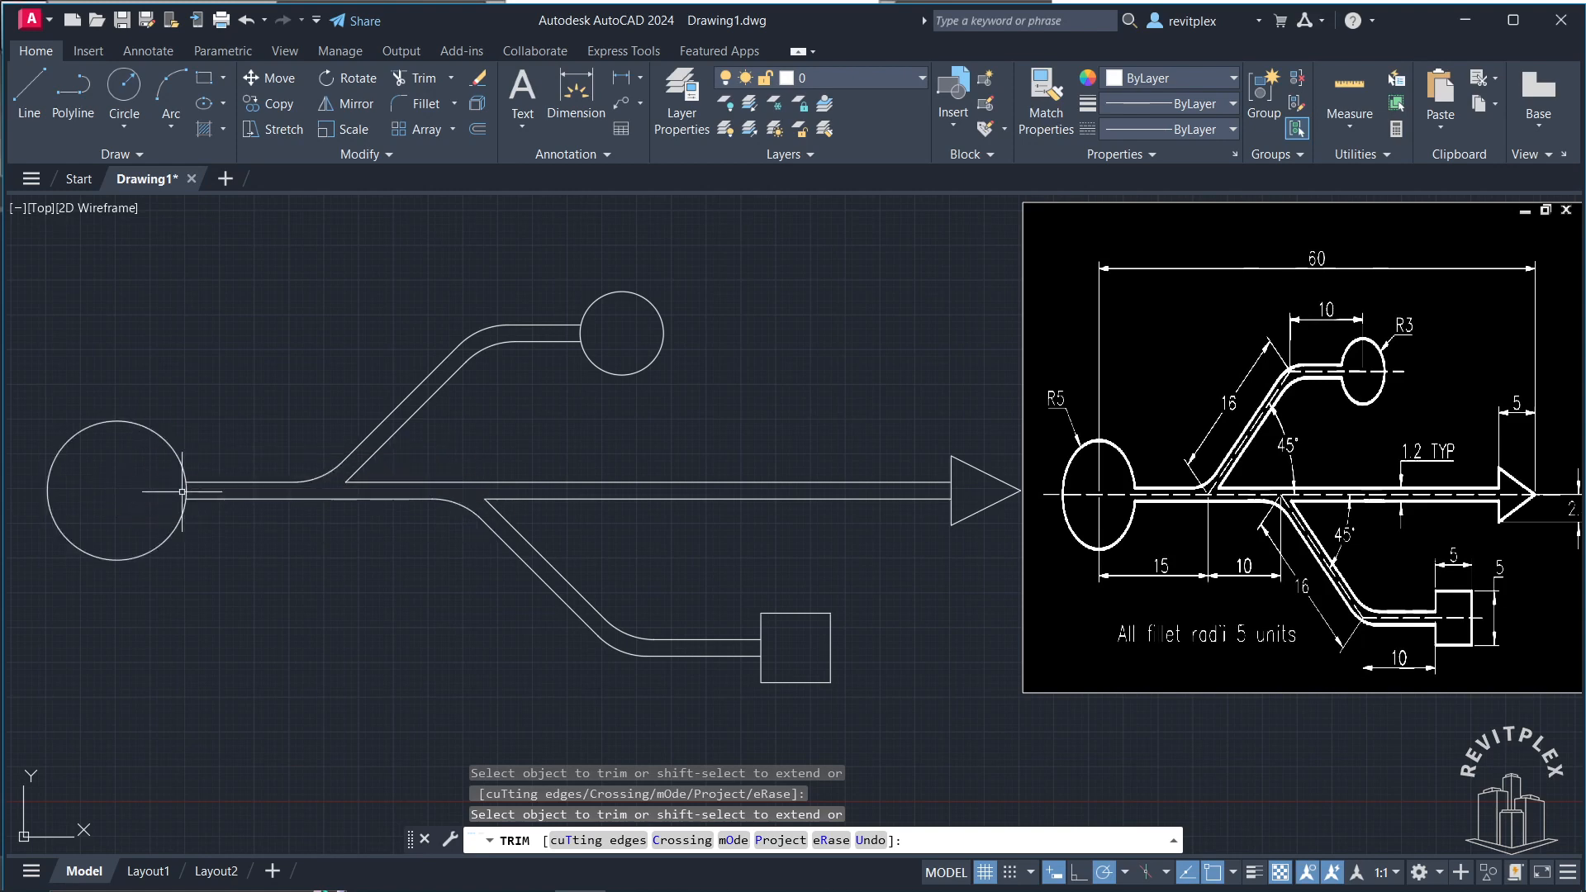
{"action": "key", "text": "Escape"}
Step: Extend the shaft's upper and lower edges to the large circle and trim the circle's arc between them
{"action": "scroll", "coordinate": [186, 490], "scroll_direction": "up", "scroll_amount": 12}
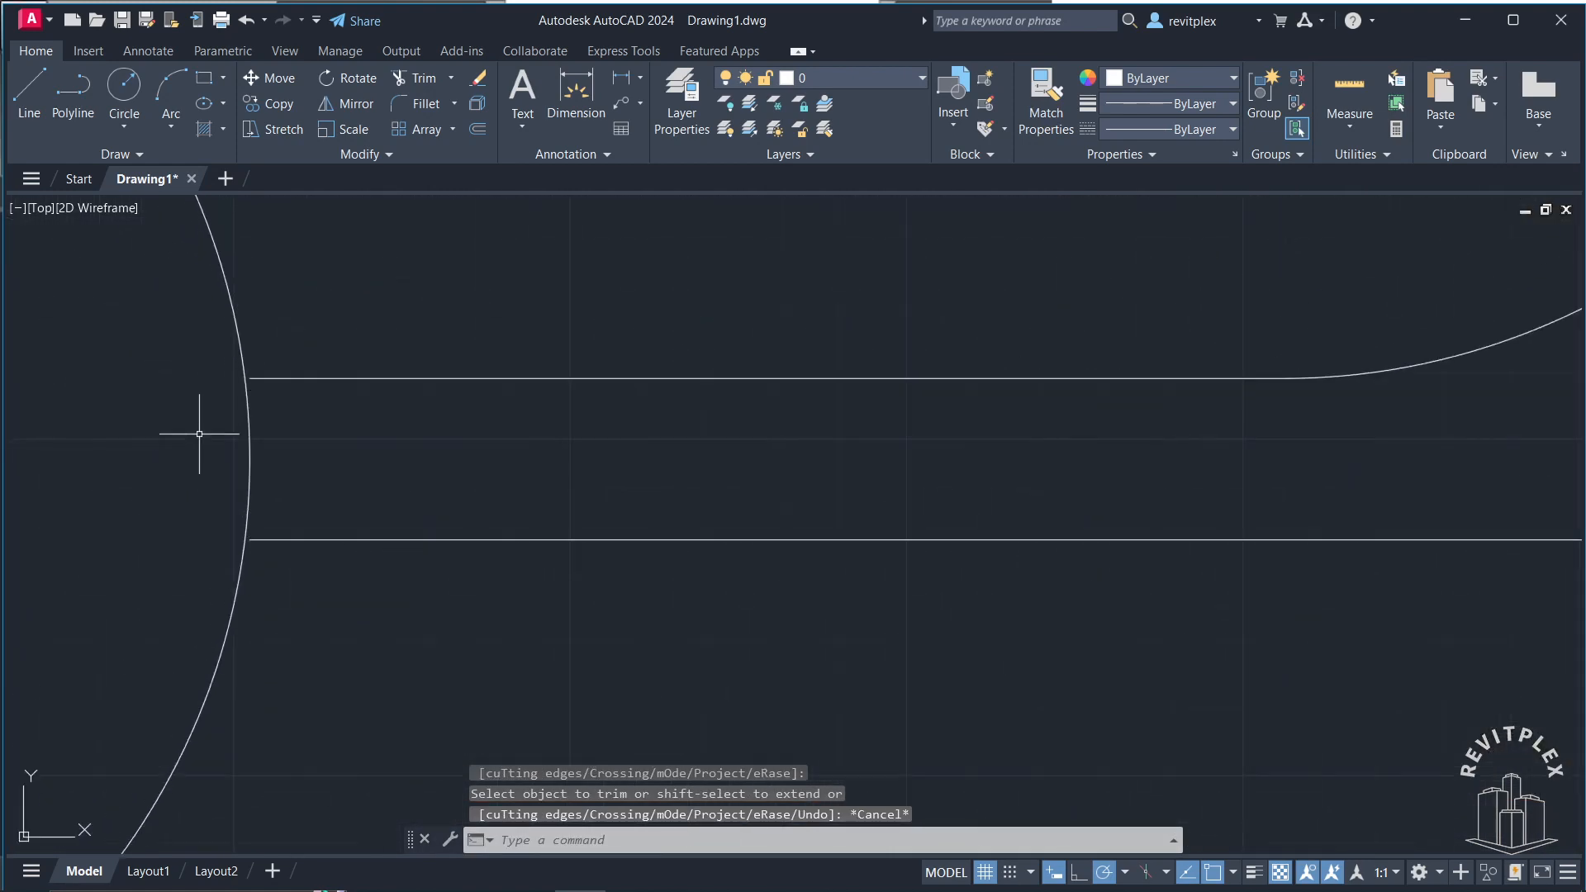
{"action": "scroll", "coordinate": [294, 364], "scroll_direction": "up", "scroll_amount": 3}
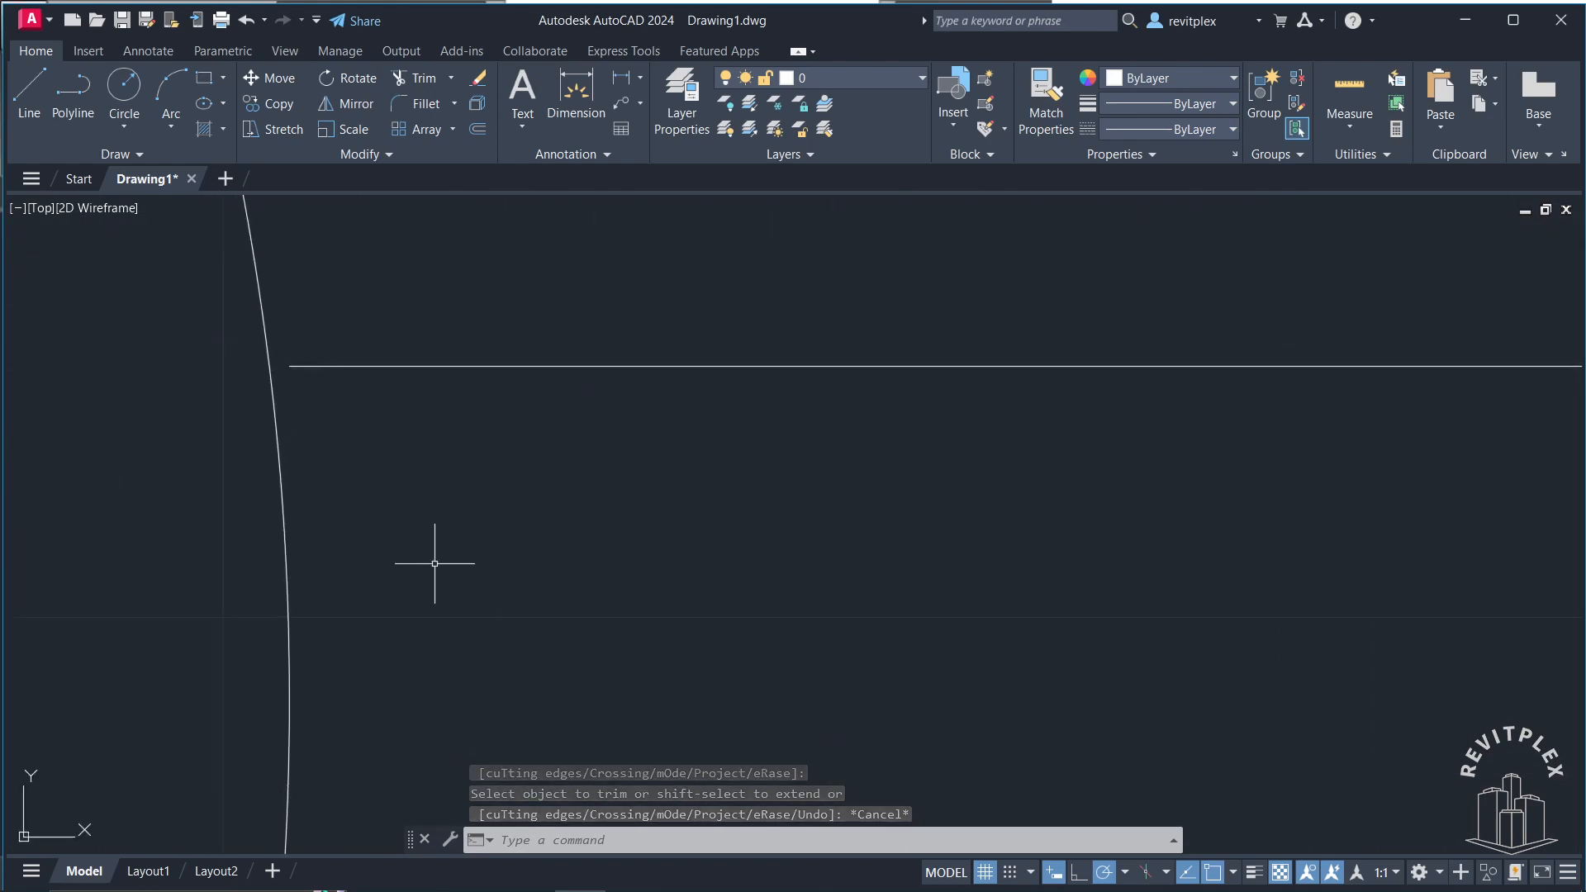
{"action": "mouse_move", "coordinate": [436, 556]}
{"action": "middle_mouse_down"}
{"action": "mouse_move", "coordinate": [453, 441]}
{"action": "mouse_move", "coordinate": [476, 462]}
{"action": "middle_mouse_up"}
{"action": "scroll", "coordinate": [453, 442], "scroll_direction": "down", "scroll_amount": 1}
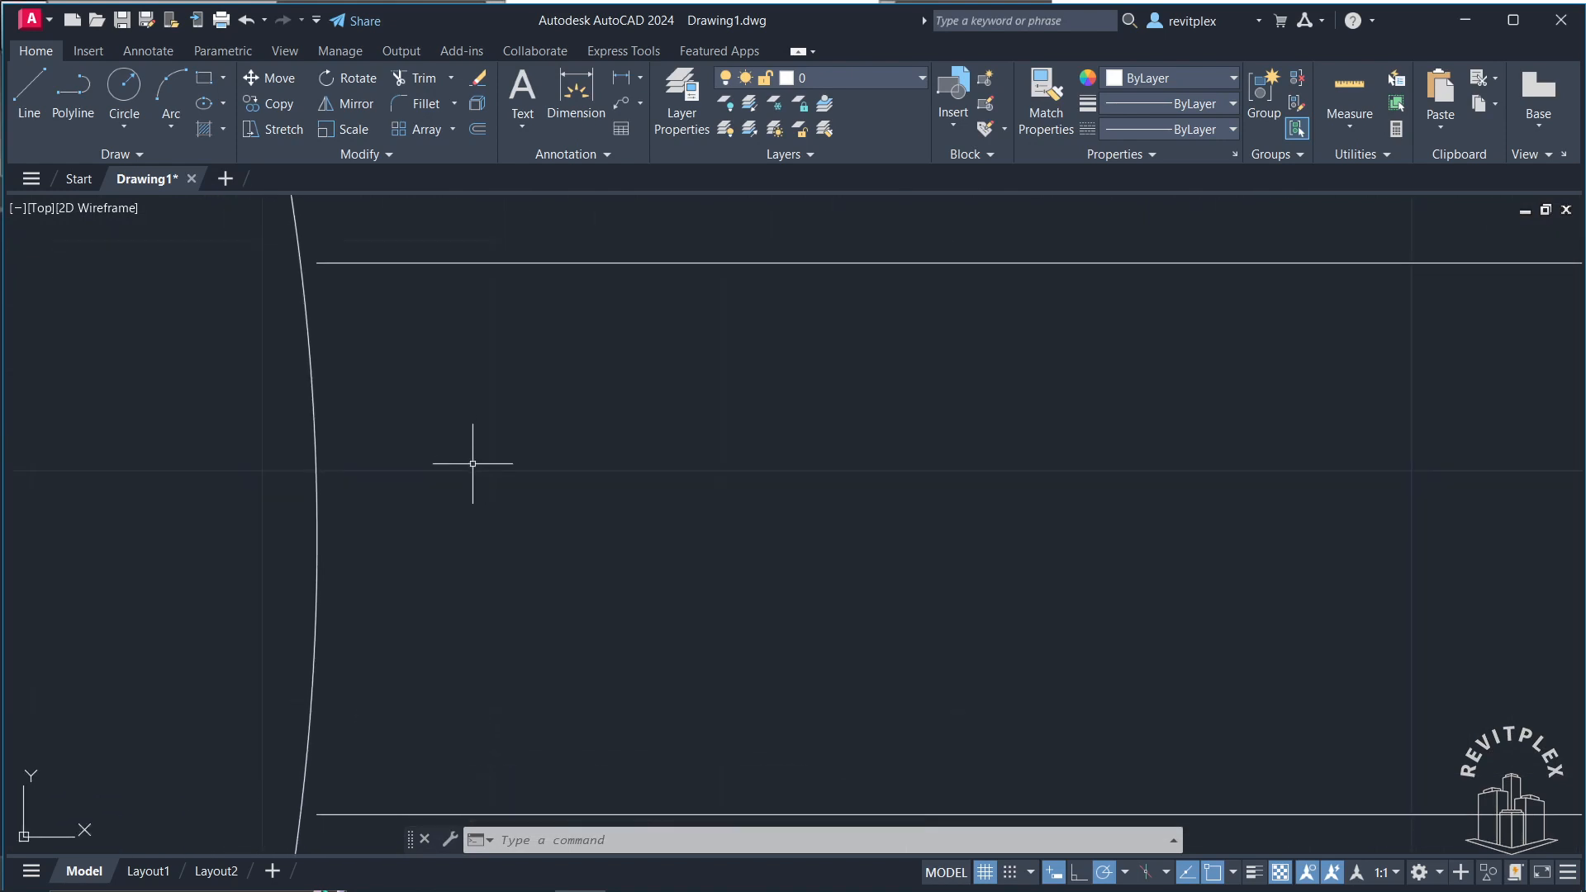
{"action": "type", "text": "ex"}
{"action": "key", "text": "Return"}
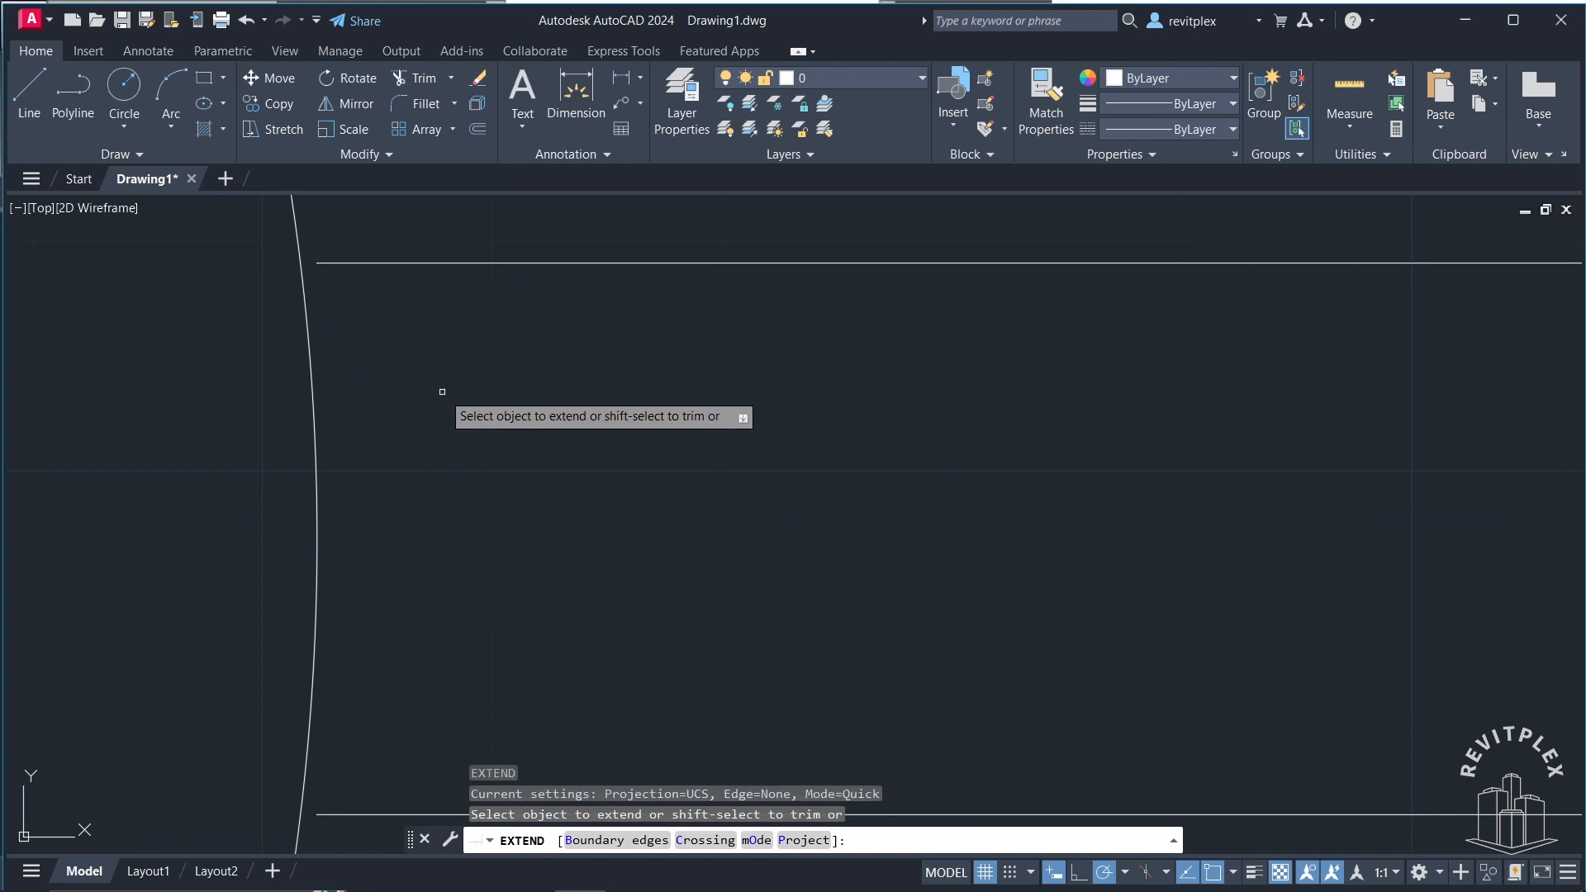
{"action": "left_click", "coordinate": [339, 262]}
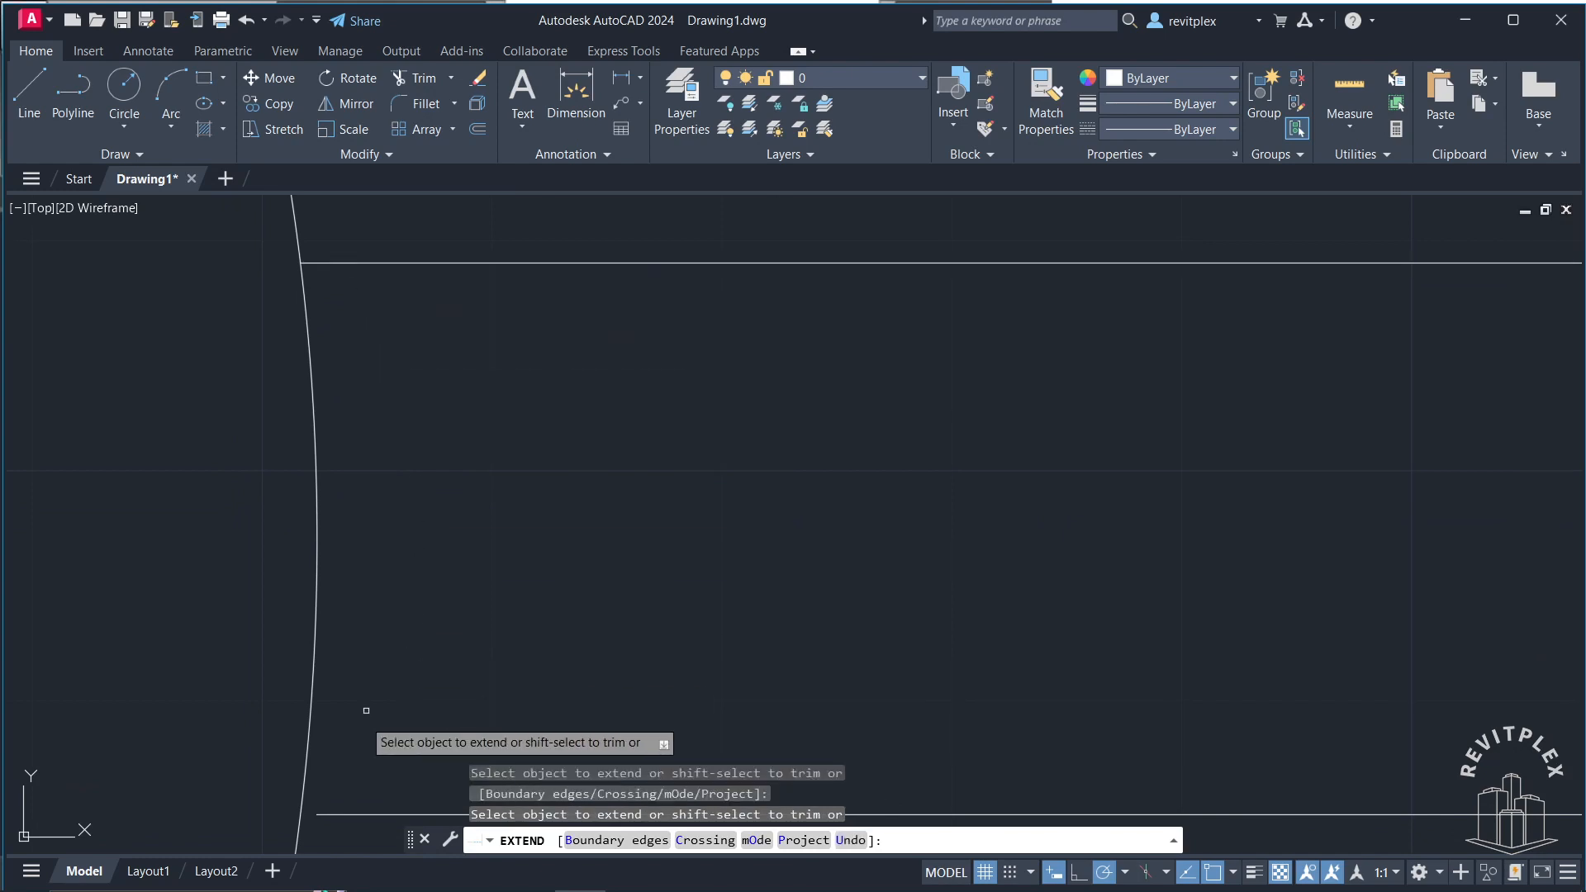
{"action": "left_click", "coordinate": [349, 814]}
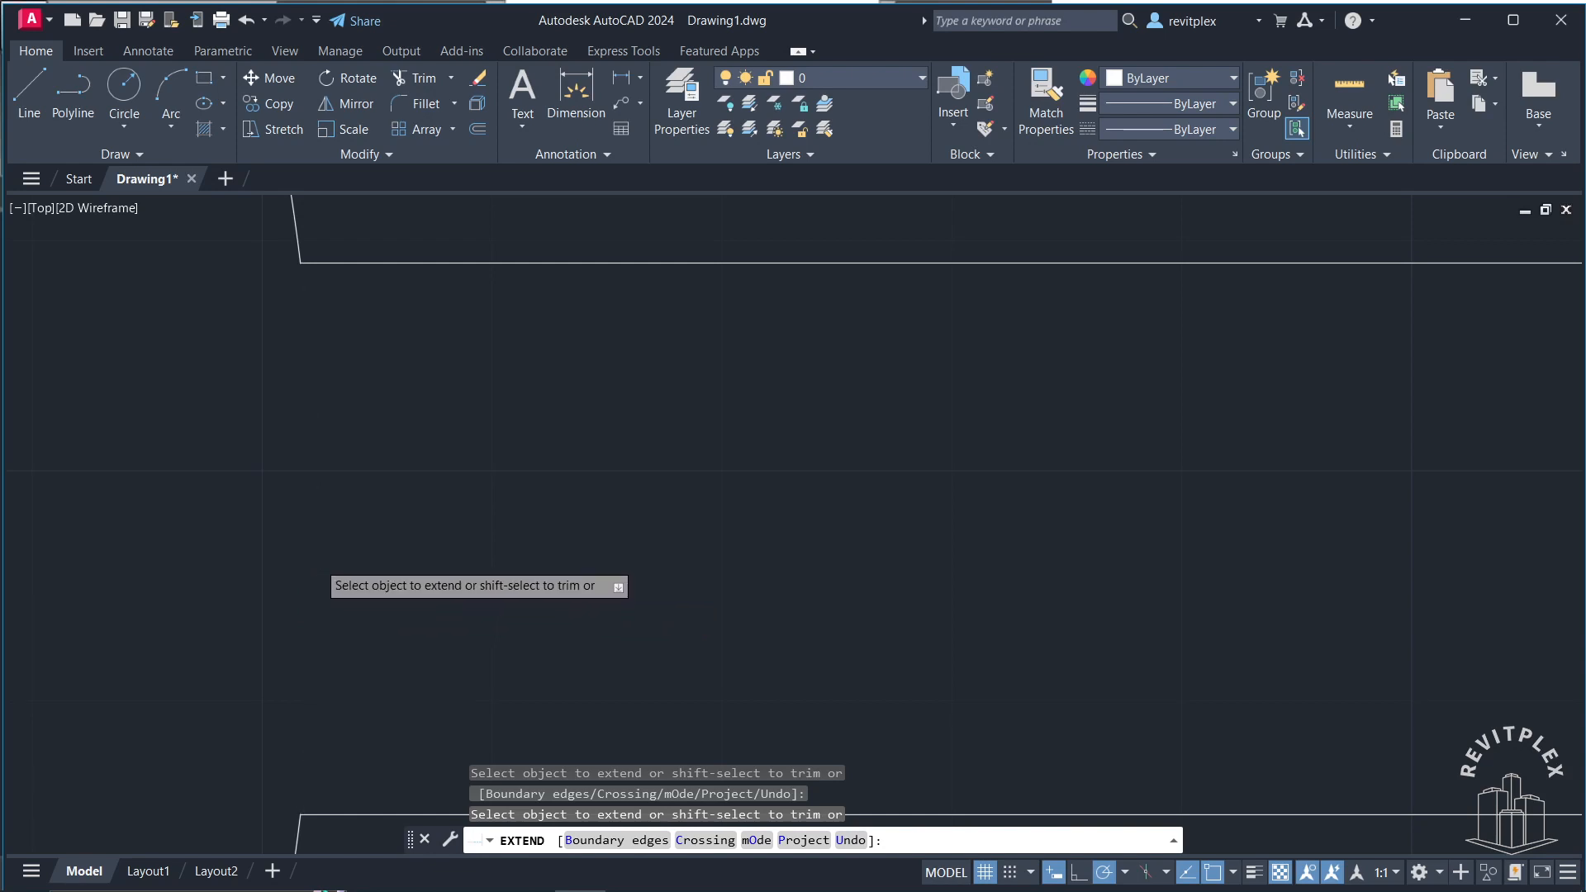
Step: Extend both horizontal edges of the upper branch to the small circle and trim the circle's arc between them
{"action": "scroll", "coordinate": [318, 564], "scroll_direction": "down", "scroll_amount": 8}
{"action": "scroll", "coordinate": [325, 556], "scroll_direction": "down", "scroll_amount": 3}
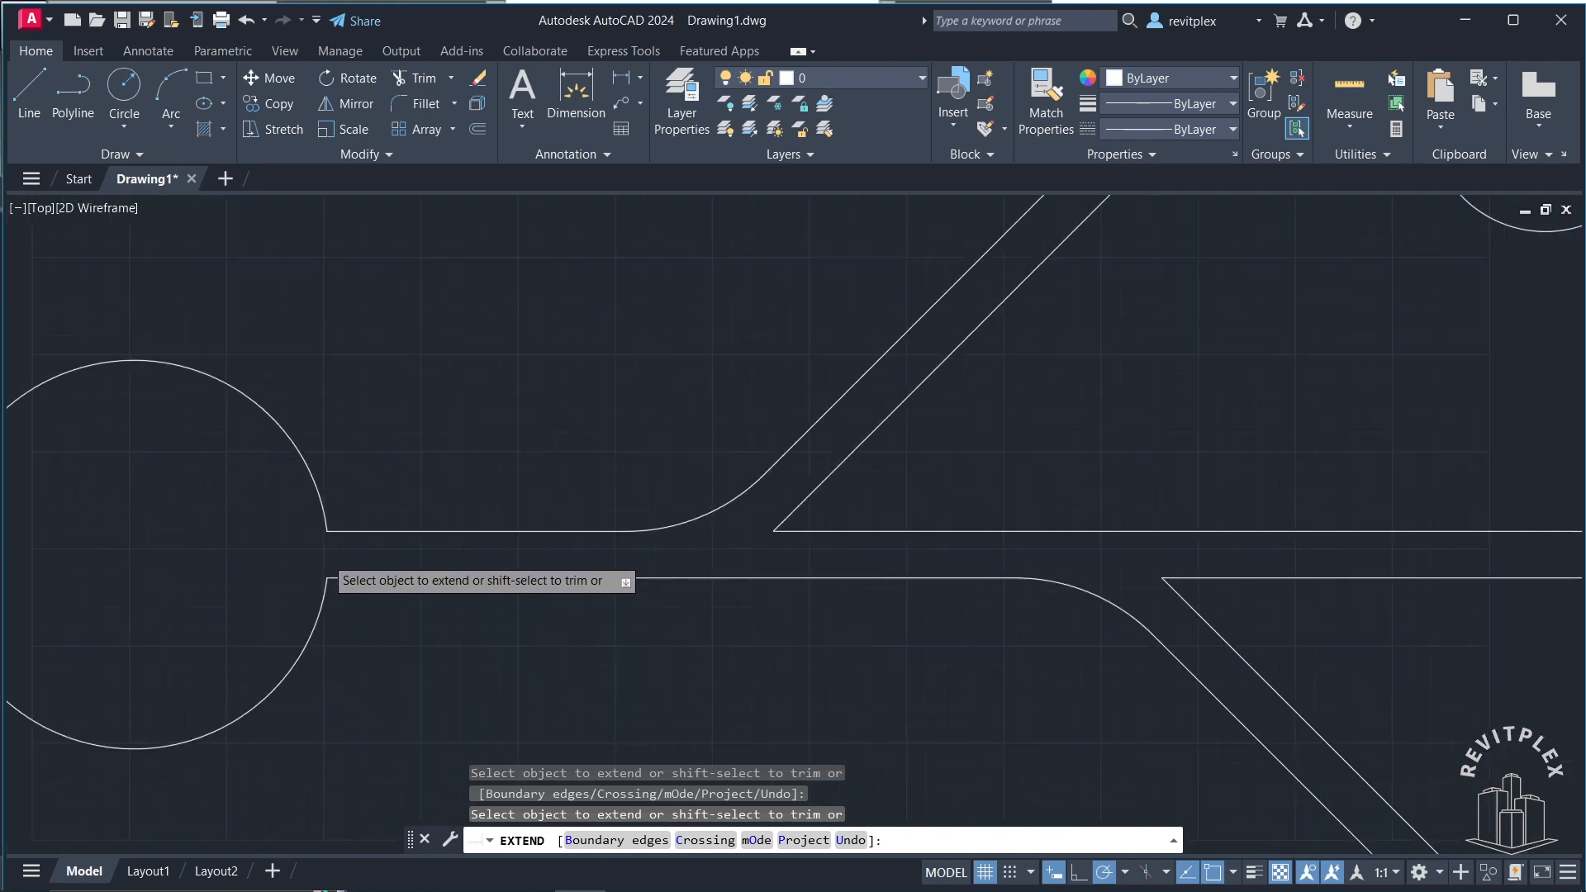
{"action": "scroll", "coordinate": [1010, 432], "scroll_direction": "up", "scroll_amount": 1}
{"action": "middle_click_drag", "start_coordinate": [1148, 343], "coordinate": [846, 523]}
{"action": "scroll", "coordinate": [878, 421], "scroll_direction": "up", "scroll_amount": 5}
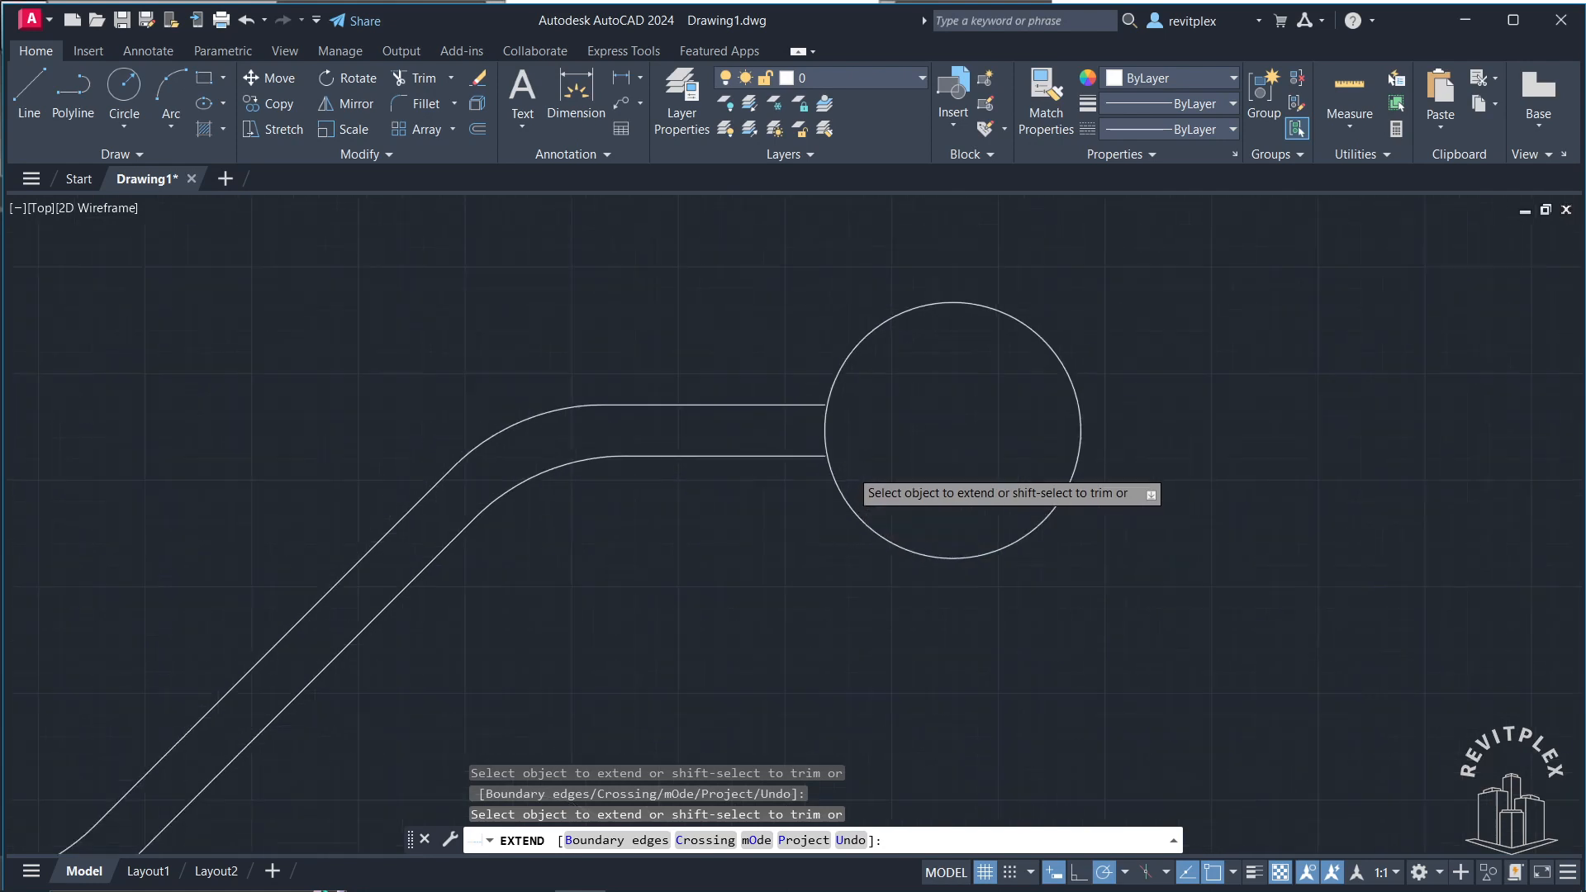
{"action": "middle_click_drag", "start_coordinate": [879, 421], "coordinate": [795, 424]}
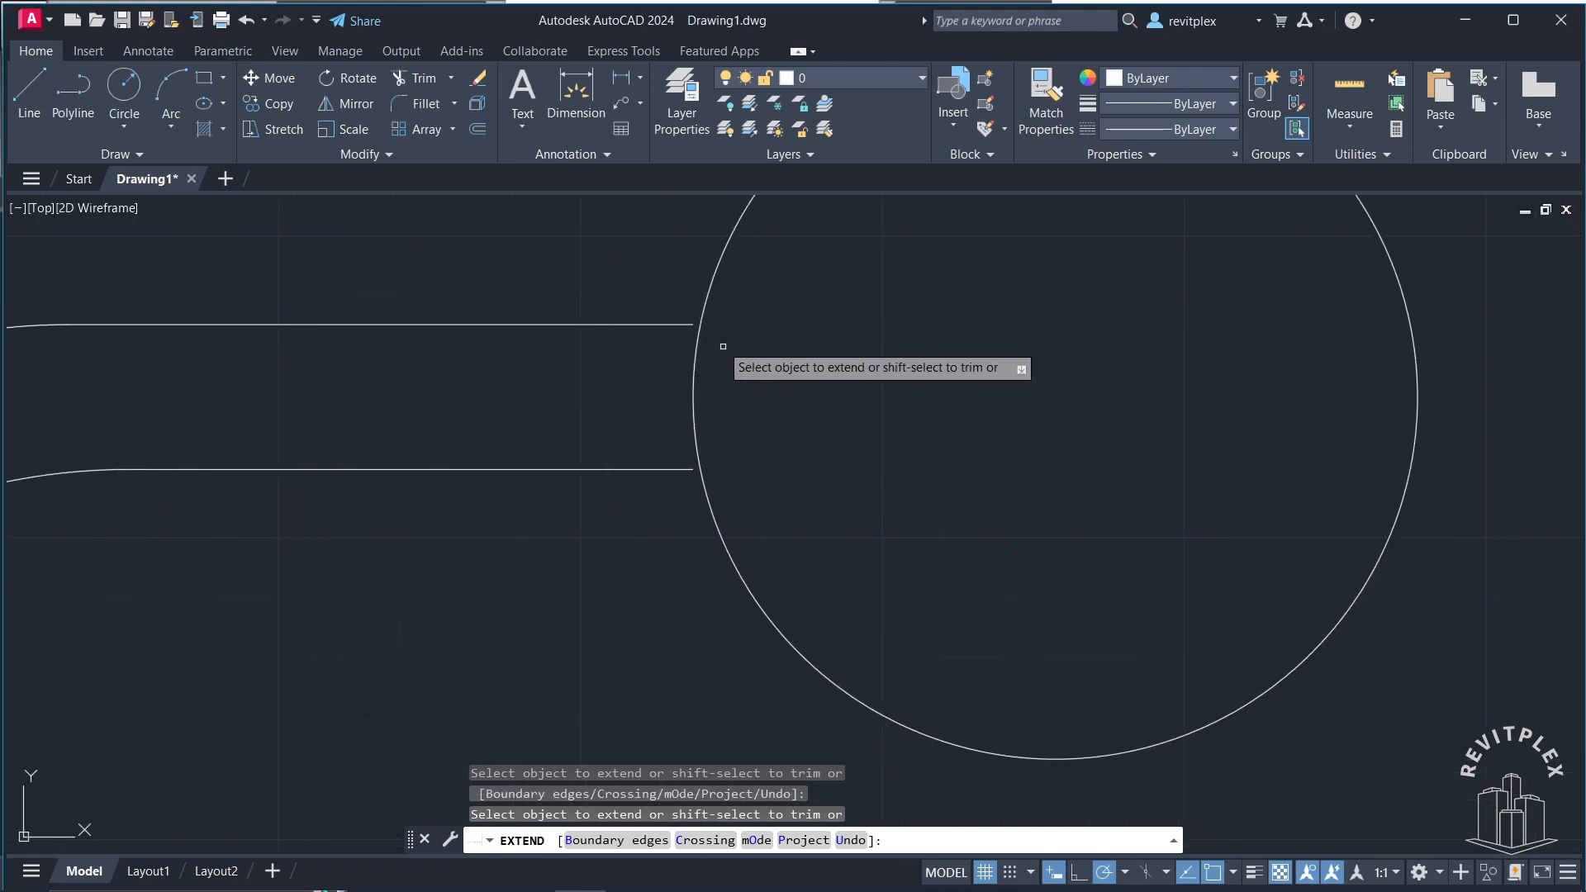
{"action": "left_click", "coordinate": [676, 325]}
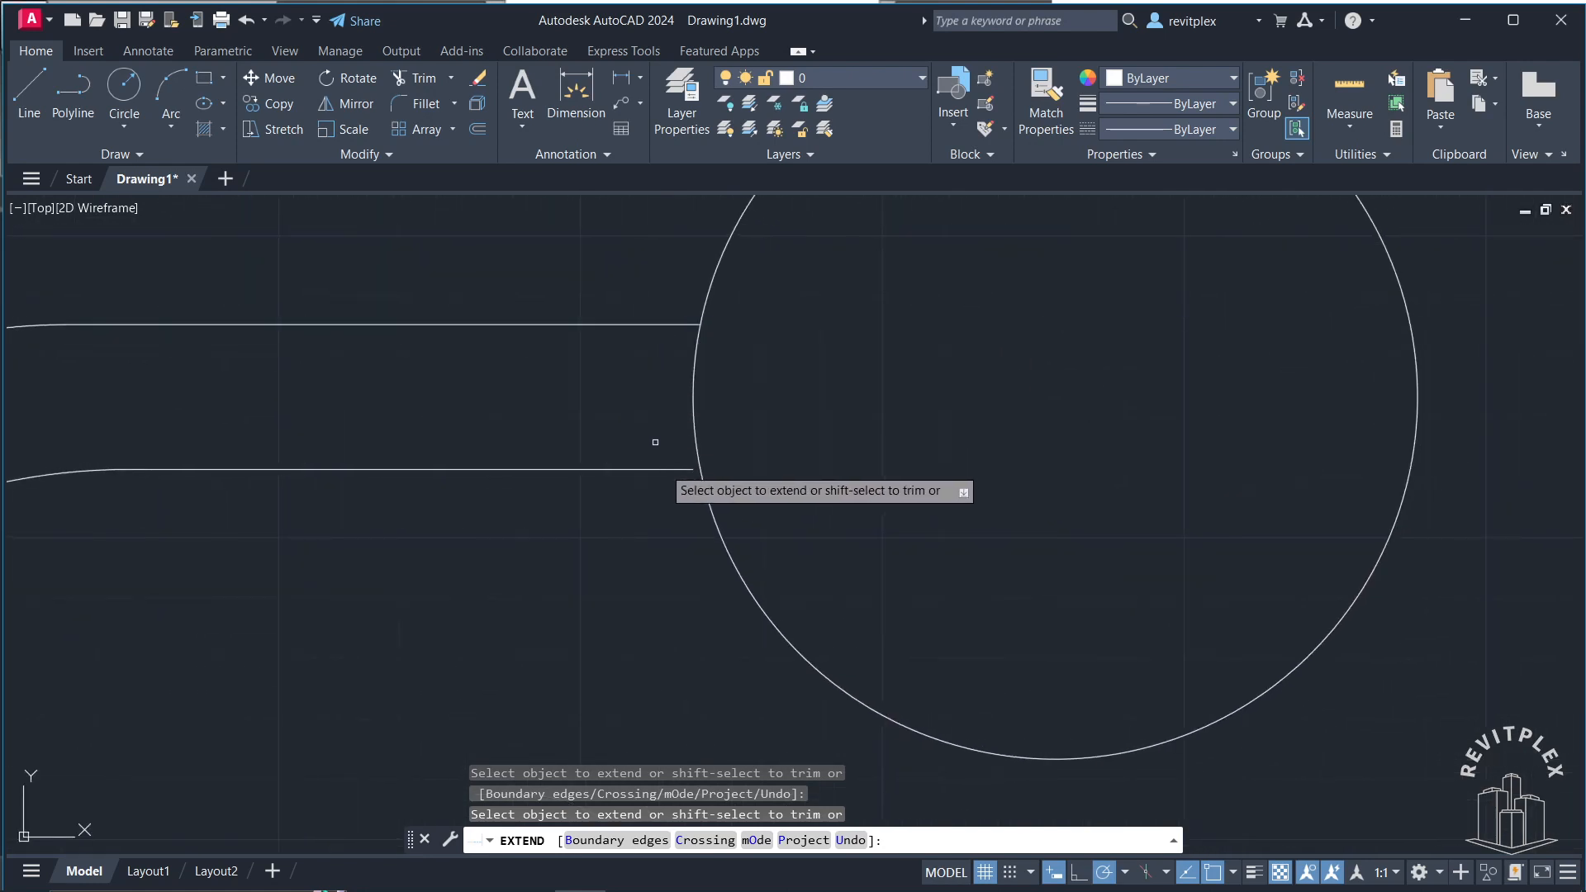
{"action": "left_click", "coordinate": [681, 467]}
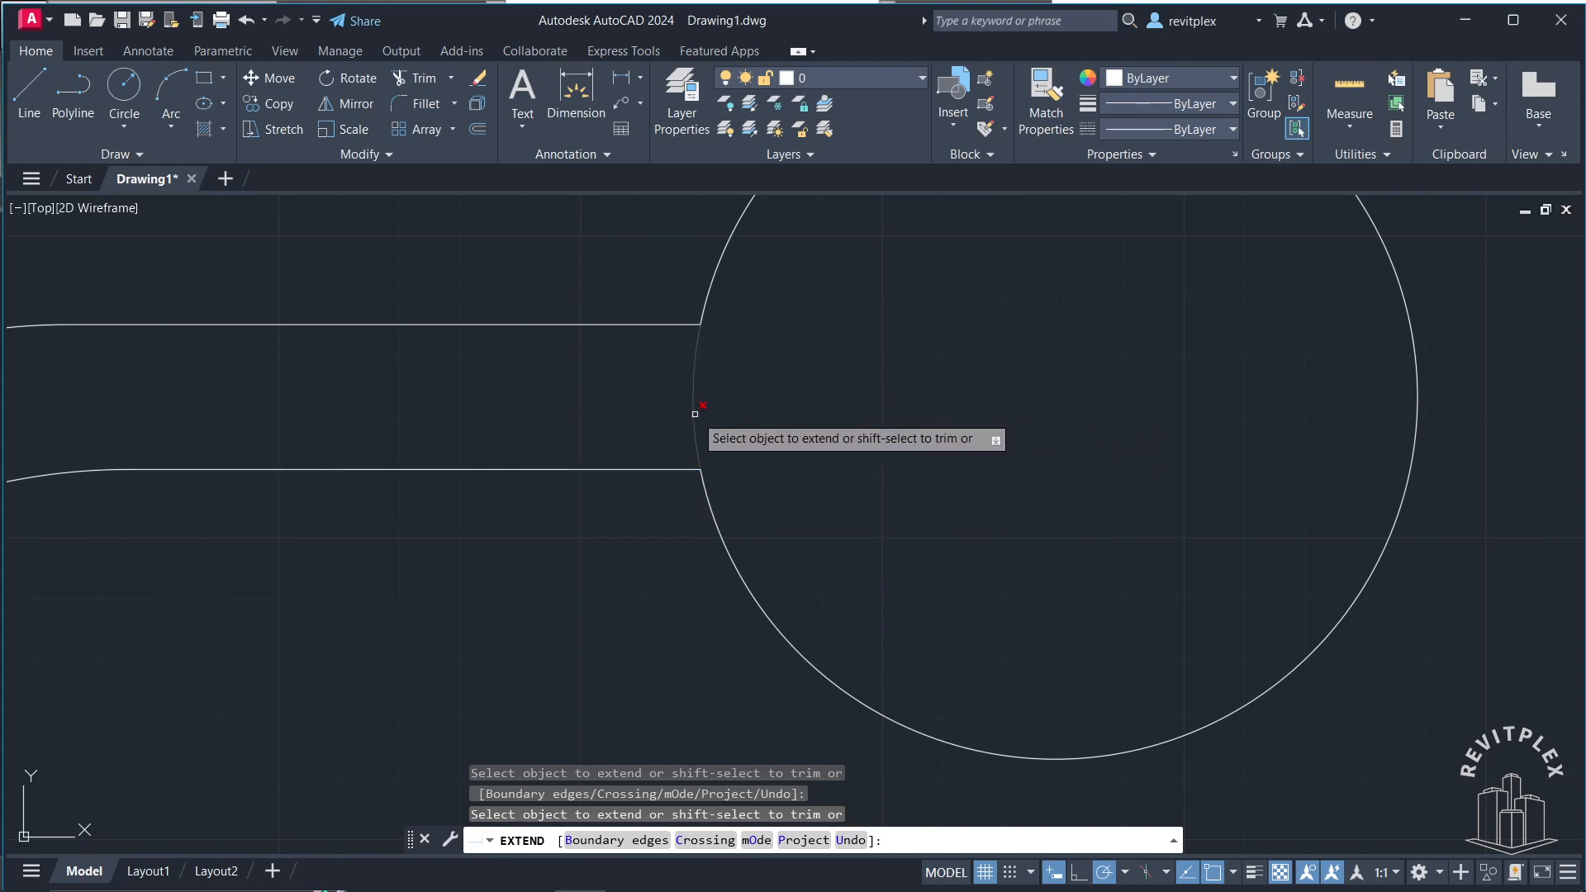
Step: Trim the arrowhead's base between the shaft edges and the square's side between the lower branch edges
{"action": "scroll", "coordinate": [702, 415], "scroll_direction": "down", "scroll_amount": 10}
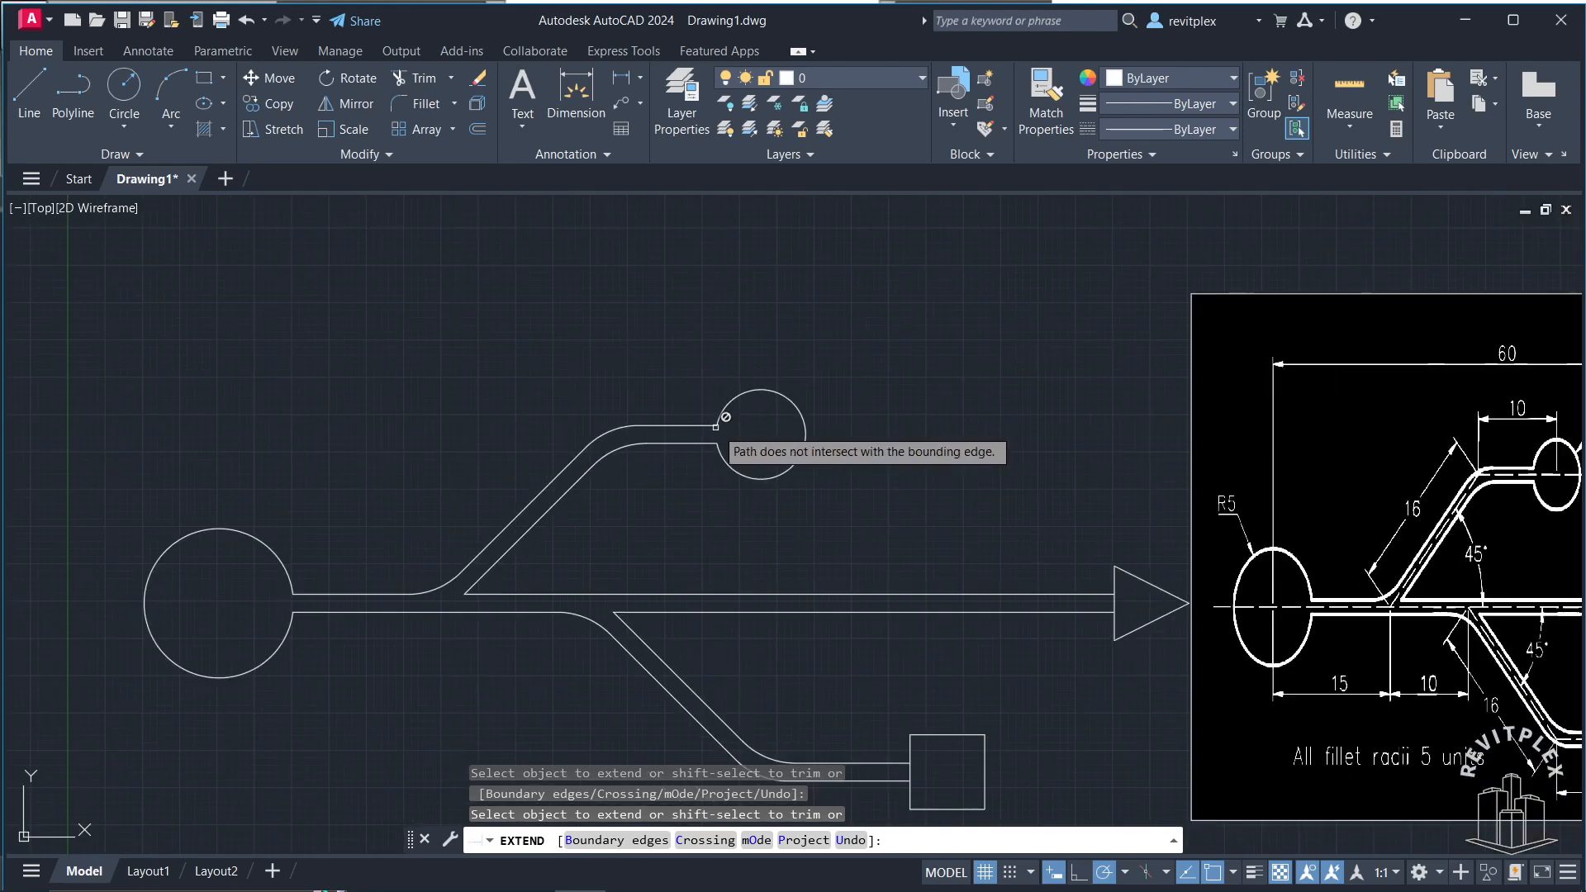
{"action": "mouse_move", "coordinate": [711, 528]}
{"action": "middle_mouse_down"}
{"action": "mouse_move", "coordinate": [754, 399]}
{"action": "mouse_move", "coordinate": [732, 399]}
{"action": "middle_mouse_up"}
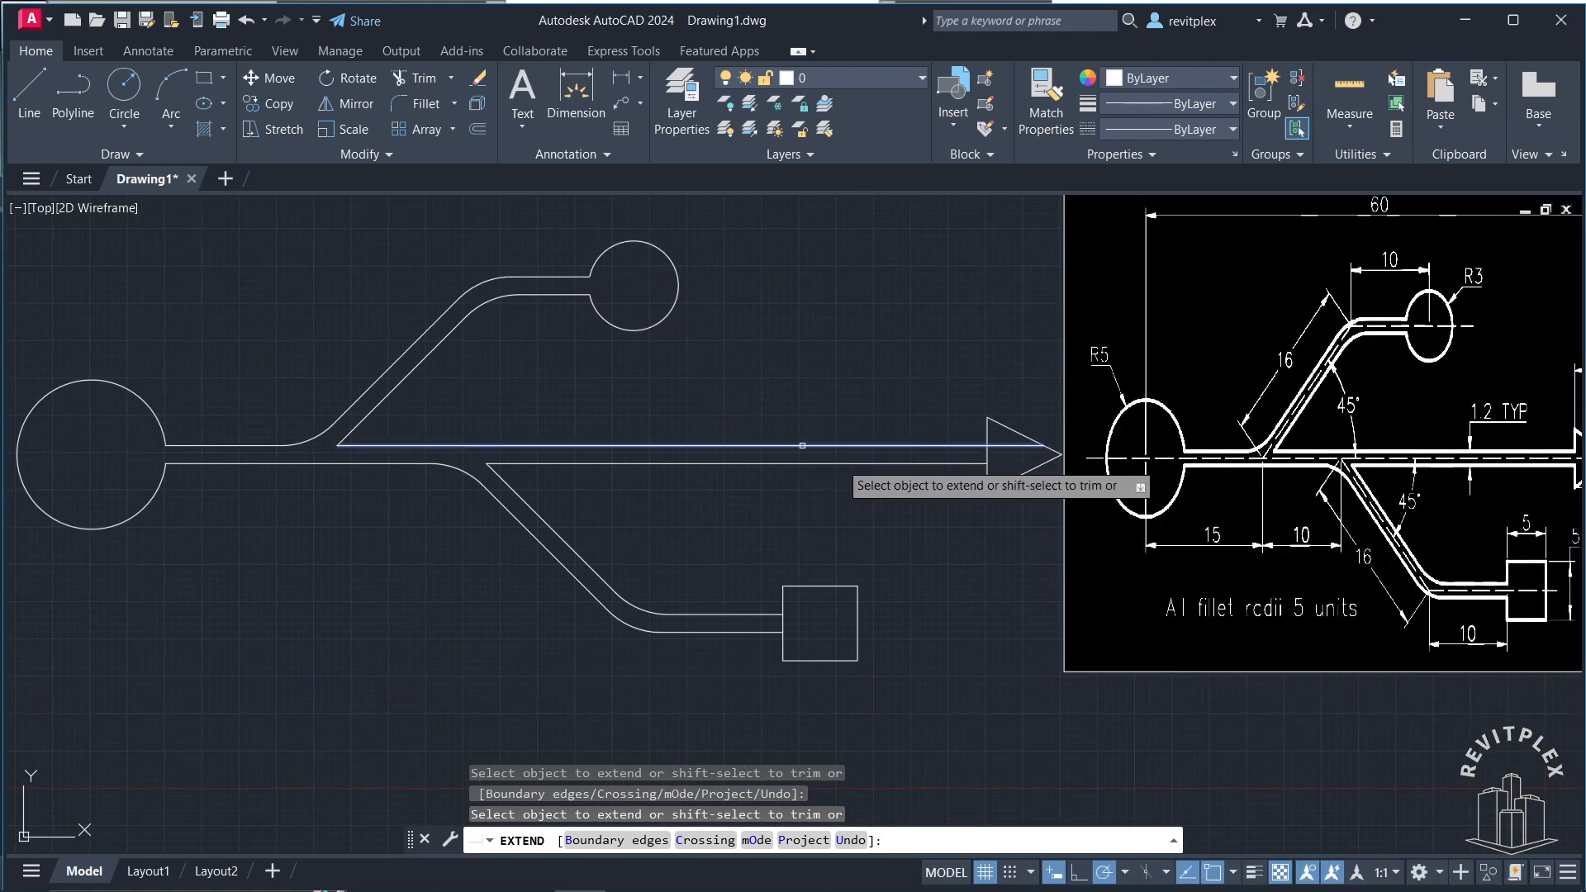
{"action": "scroll", "coordinate": [983, 450], "scroll_direction": "up", "scroll_amount": 2}
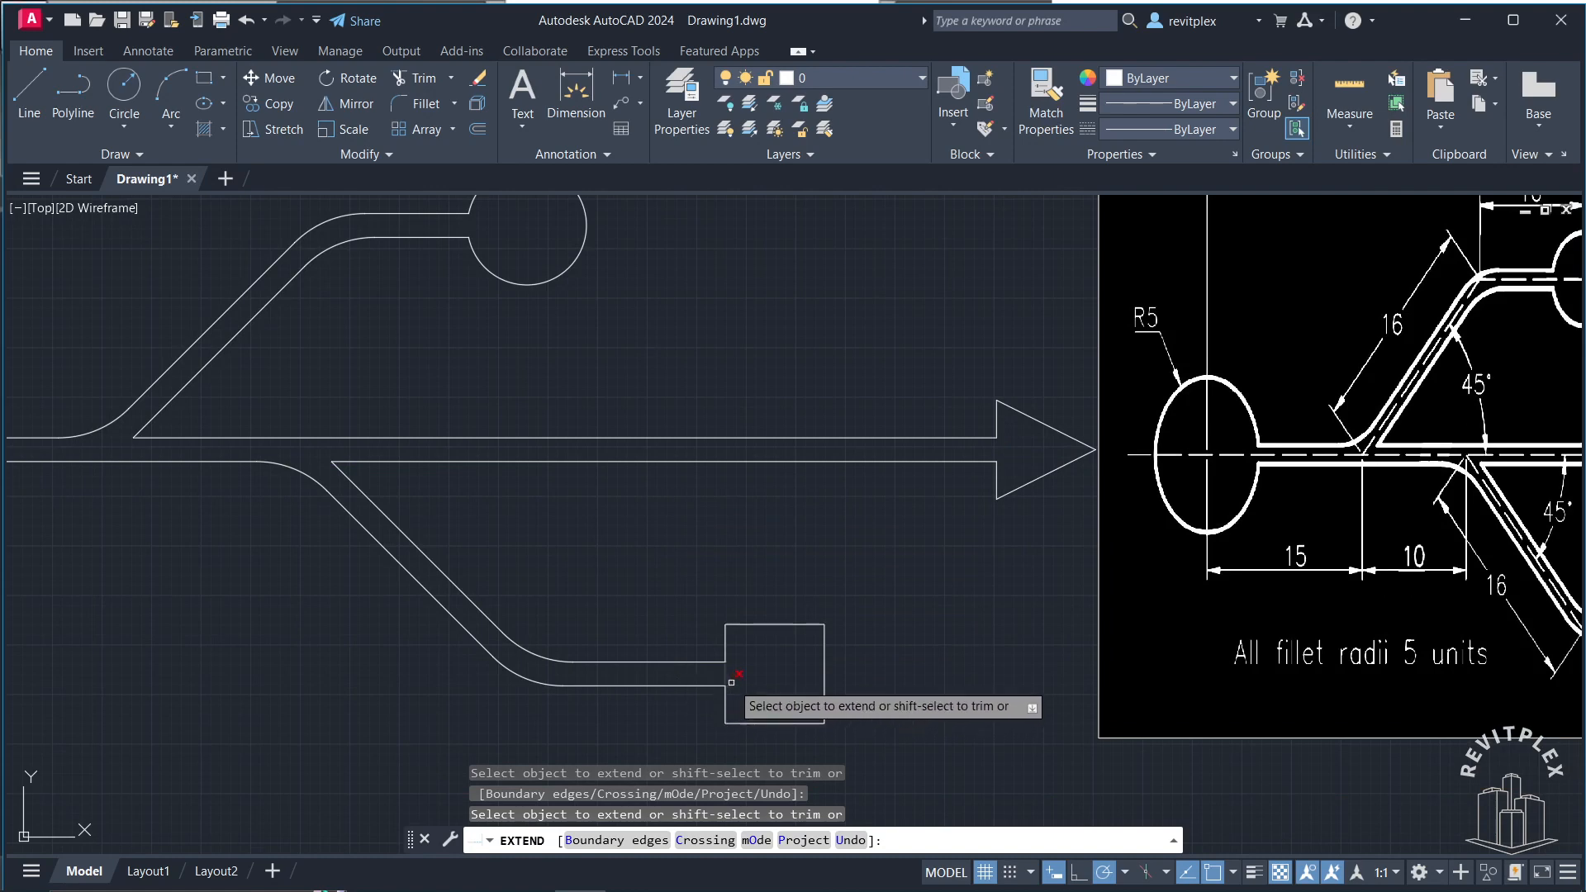
{"action": "scroll", "coordinate": [851, 631], "scroll_direction": "down", "scroll_amount": 3}
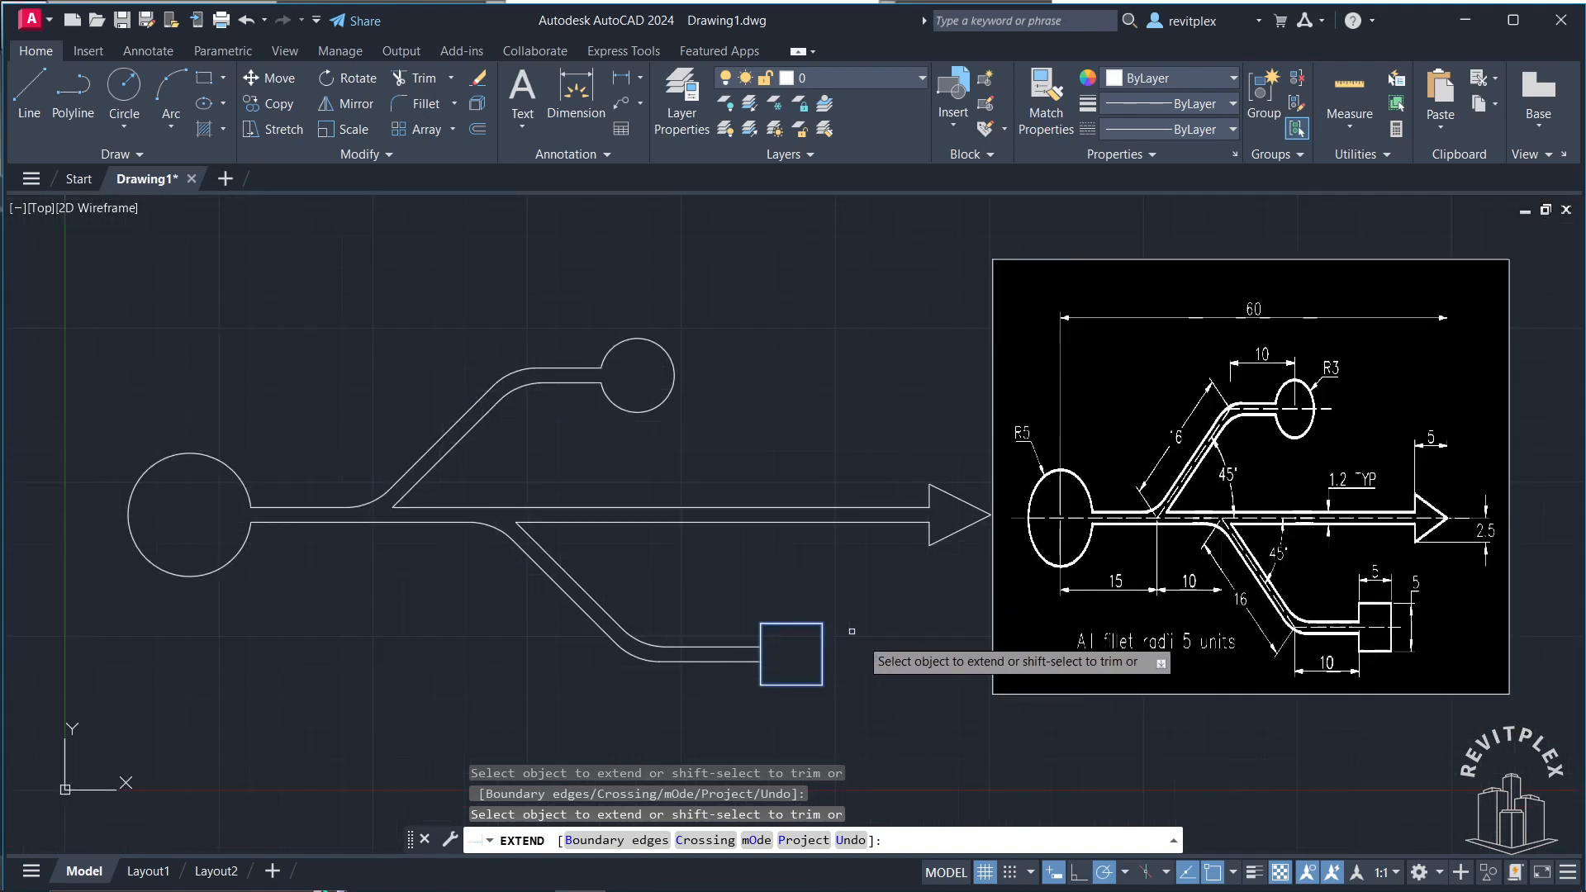
{"action": "mouse_move", "coordinate": [985, 671]}
{"action": "middle_mouse_down"}
{"action": "mouse_move", "coordinate": [1002, 635]}
{"action": "mouse_move", "coordinate": [1042, 629]}
{"action": "middle_mouse_up"}
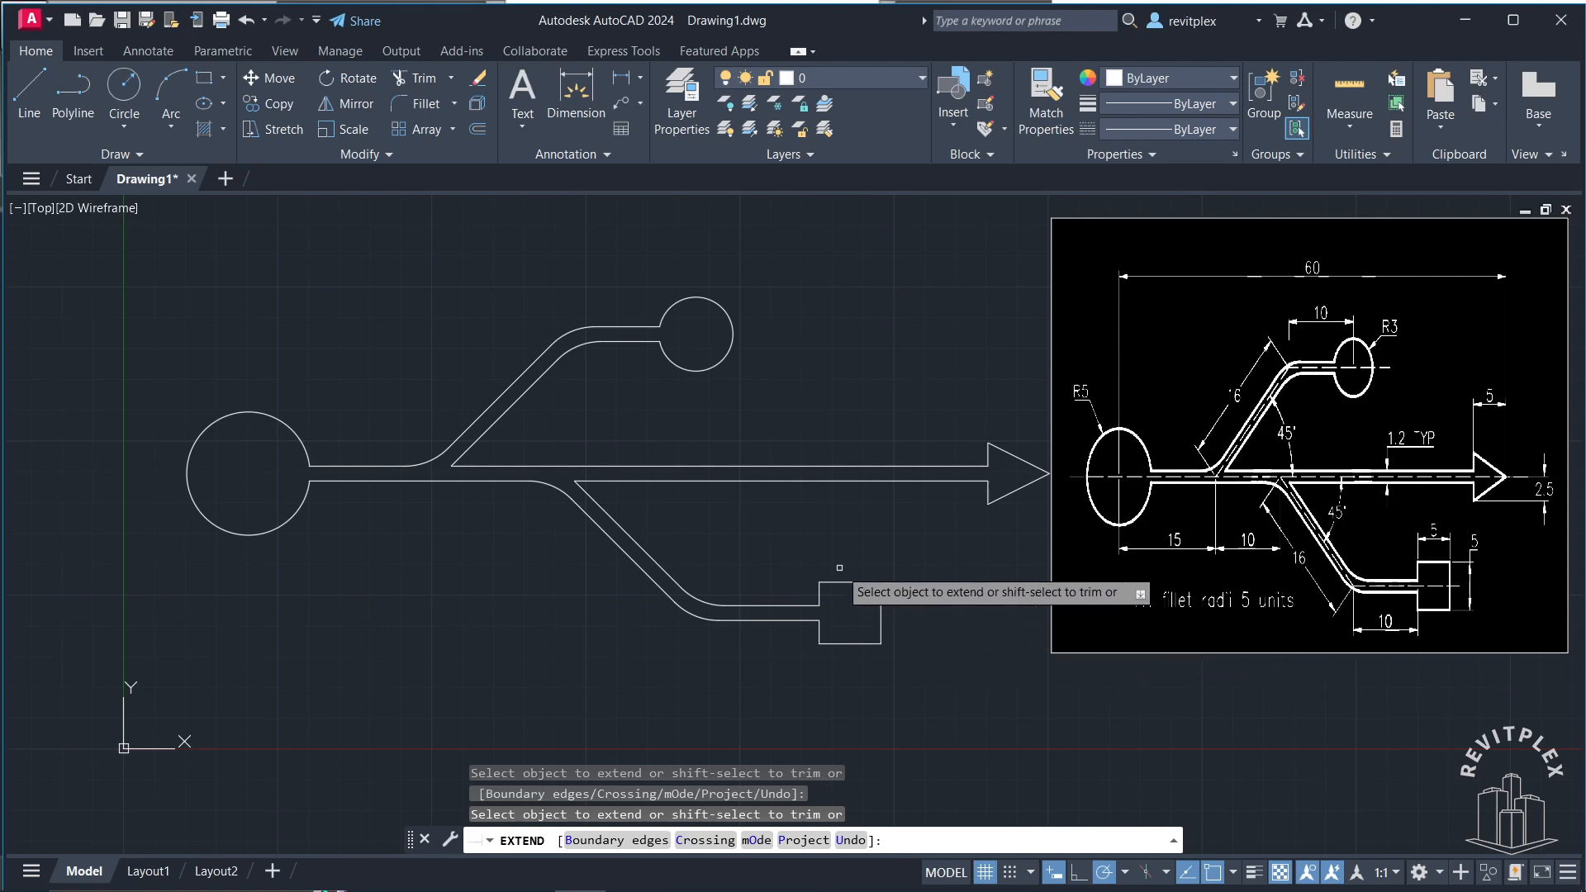
{"action": "key", "text": "Escape"}
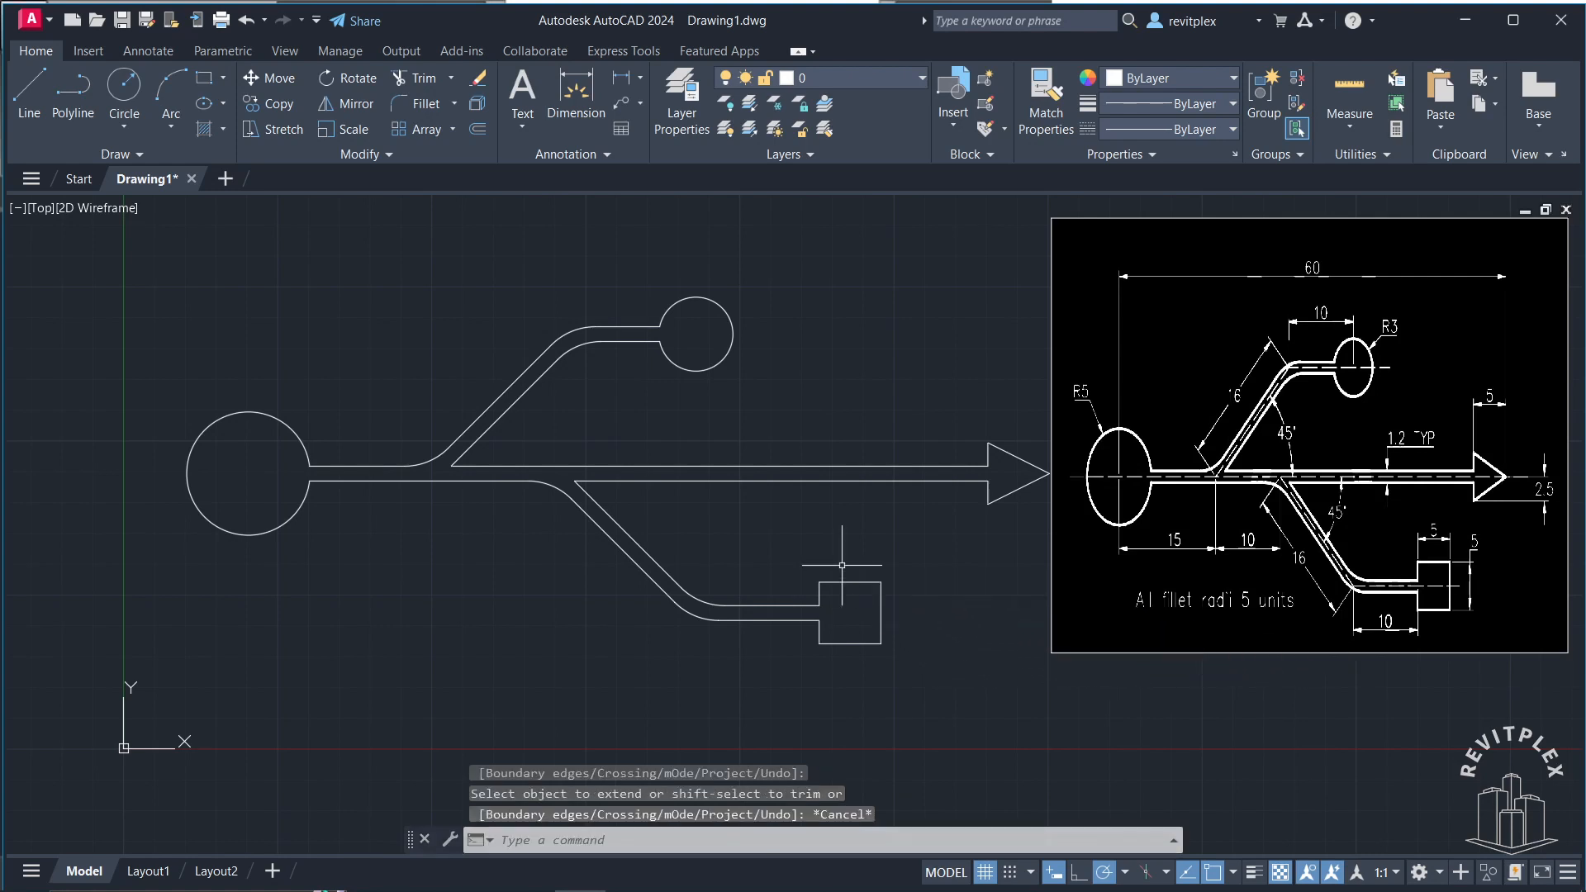